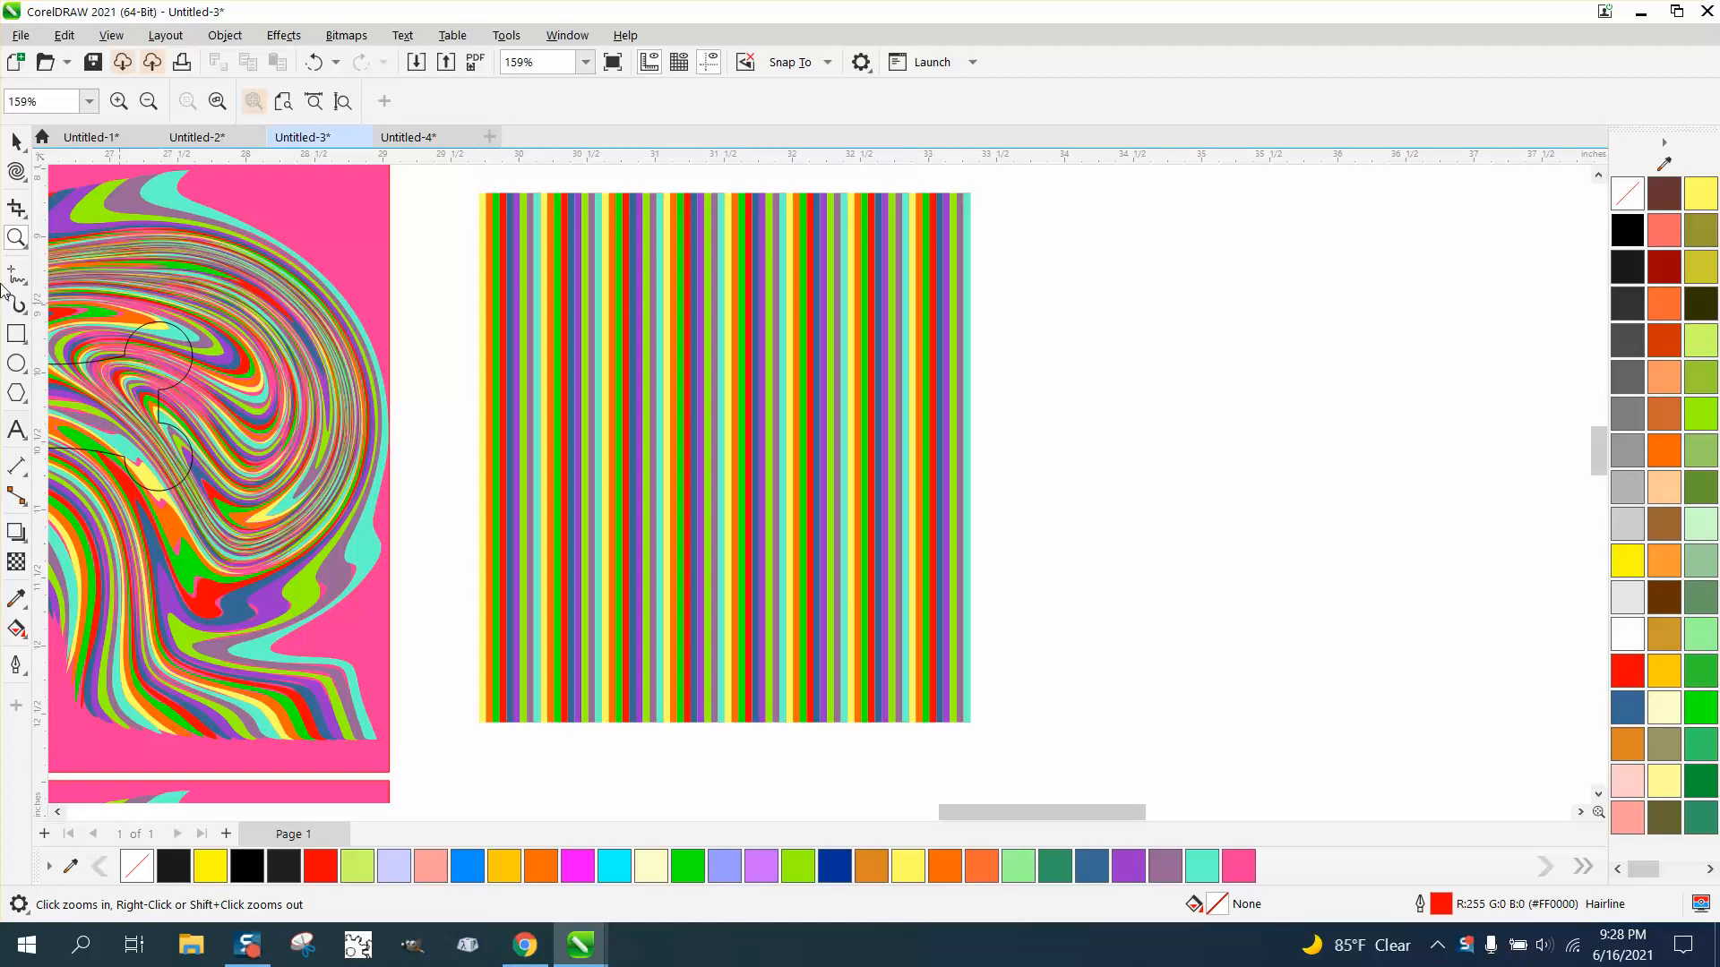
- Draw a thin vertical rectangle about 3.65 inches tall beside the existing striped block and set its width to 0.05 inches
left_click(16, 333)
left_click_drag(1075, 200, 1080, 710)
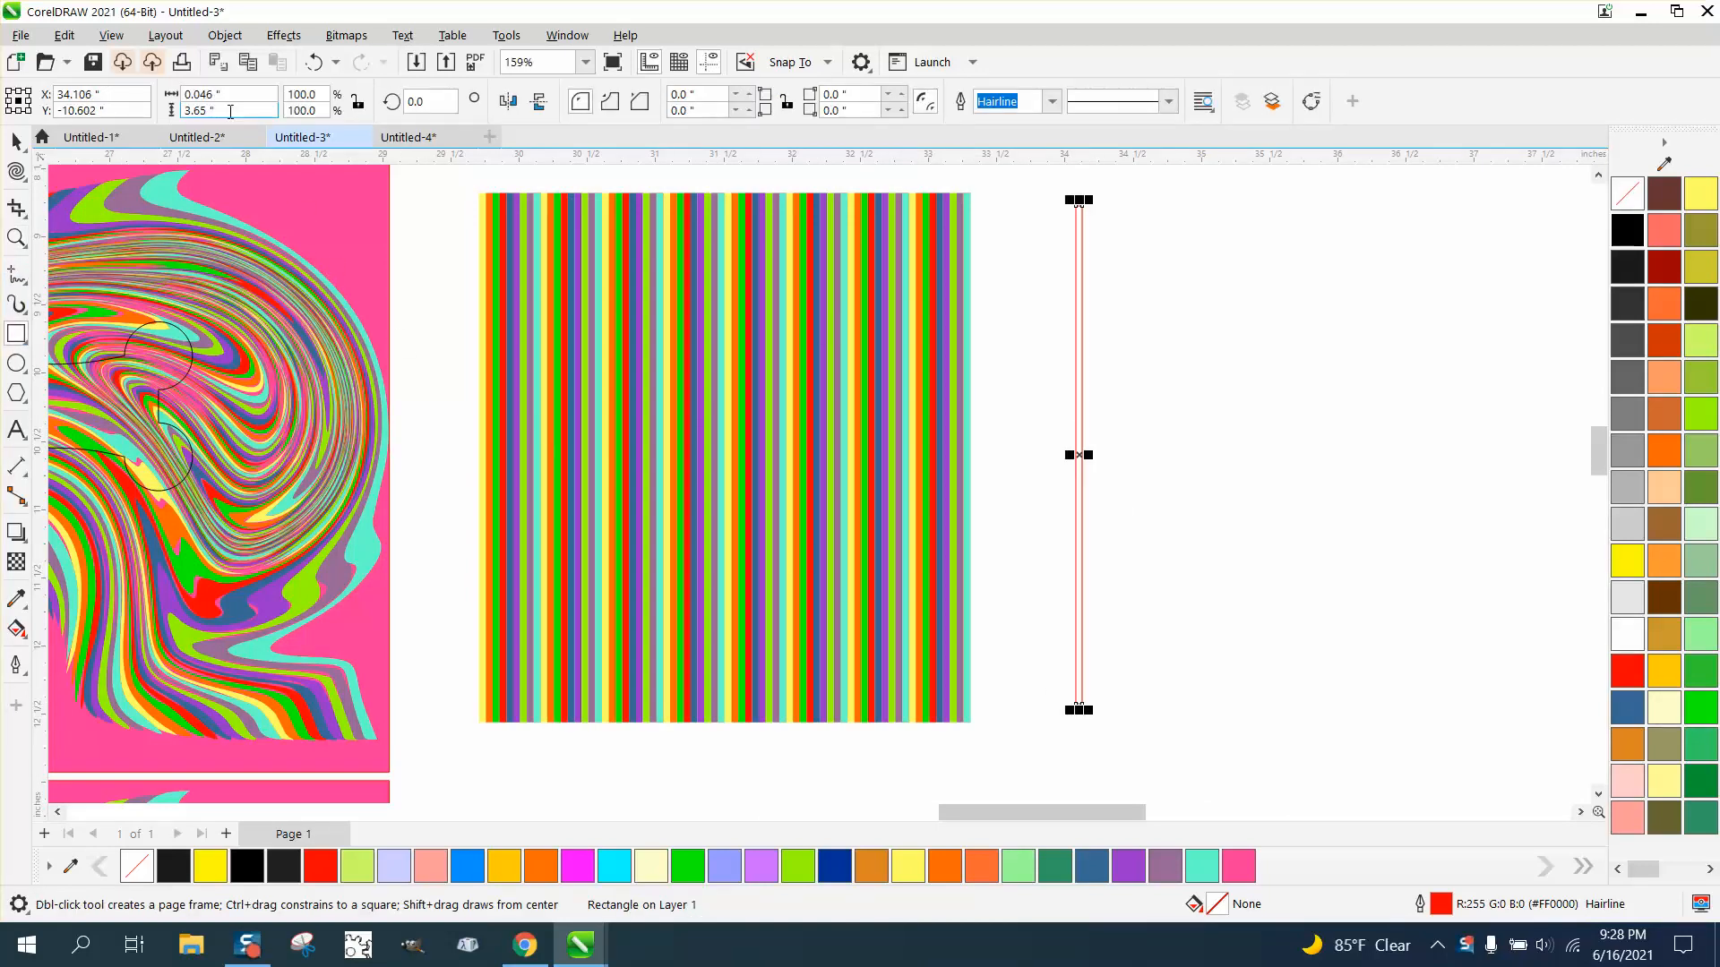
left_click(201, 94)
type("0.05")
key("Return")
- Fill the thin rectangle with coral (#FF6666) and remove its outline
left_click(1667, 240)
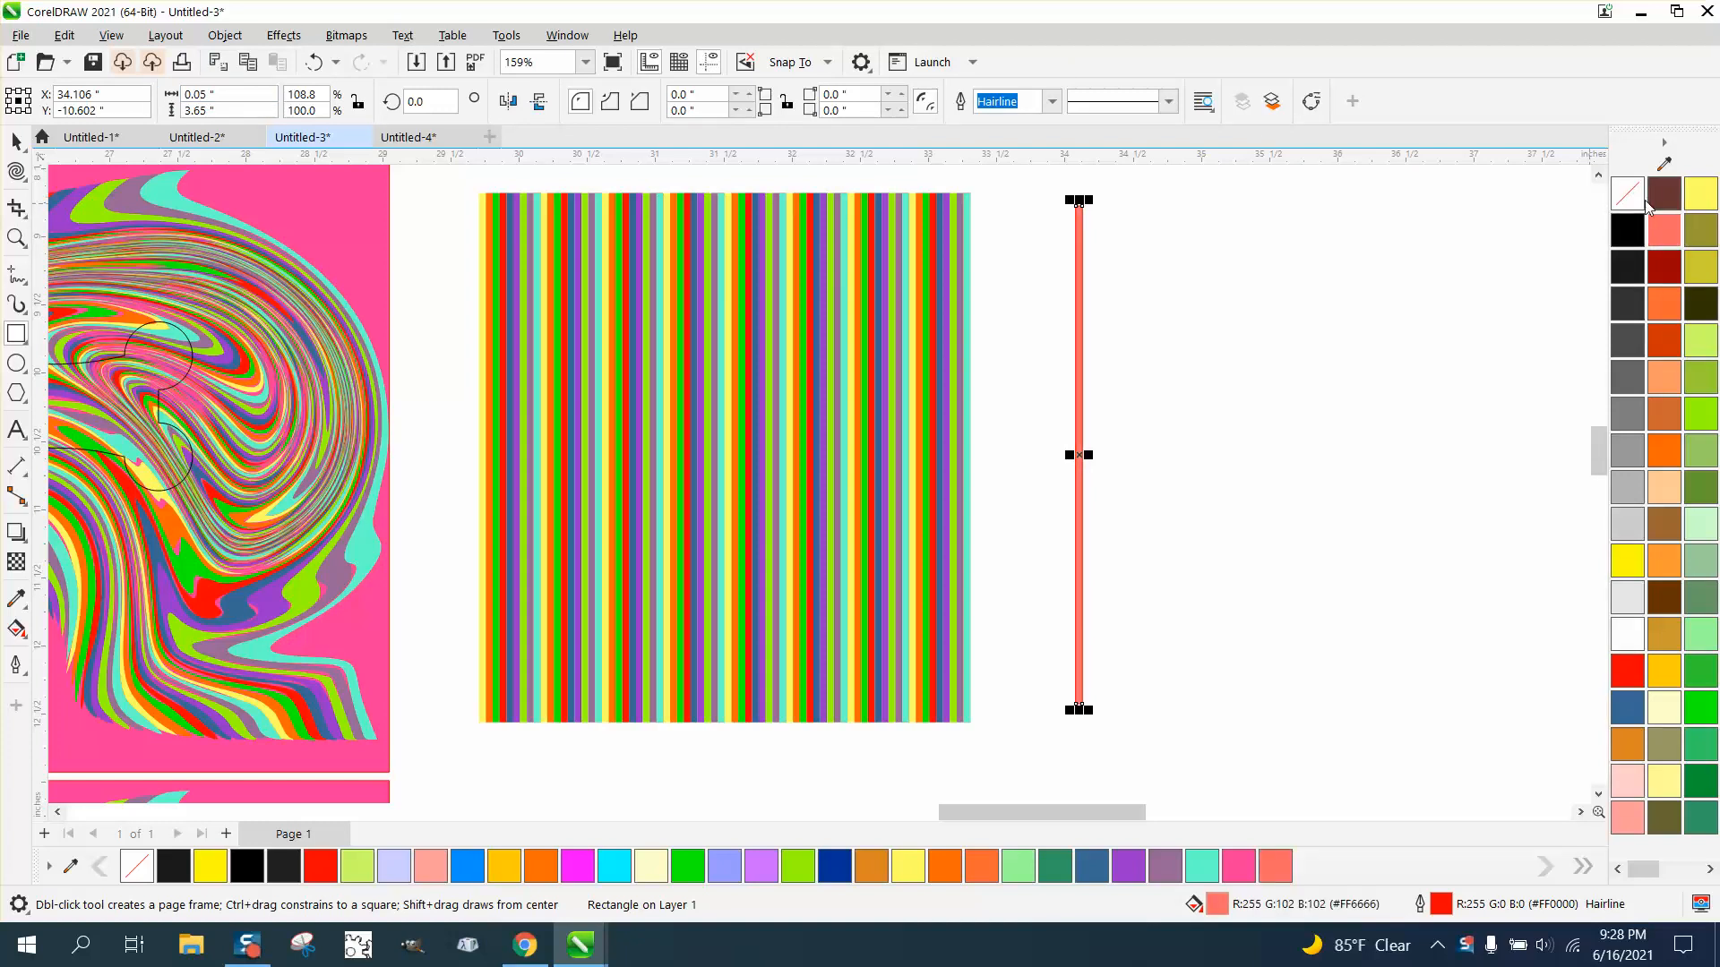
right_click(1638, 195)
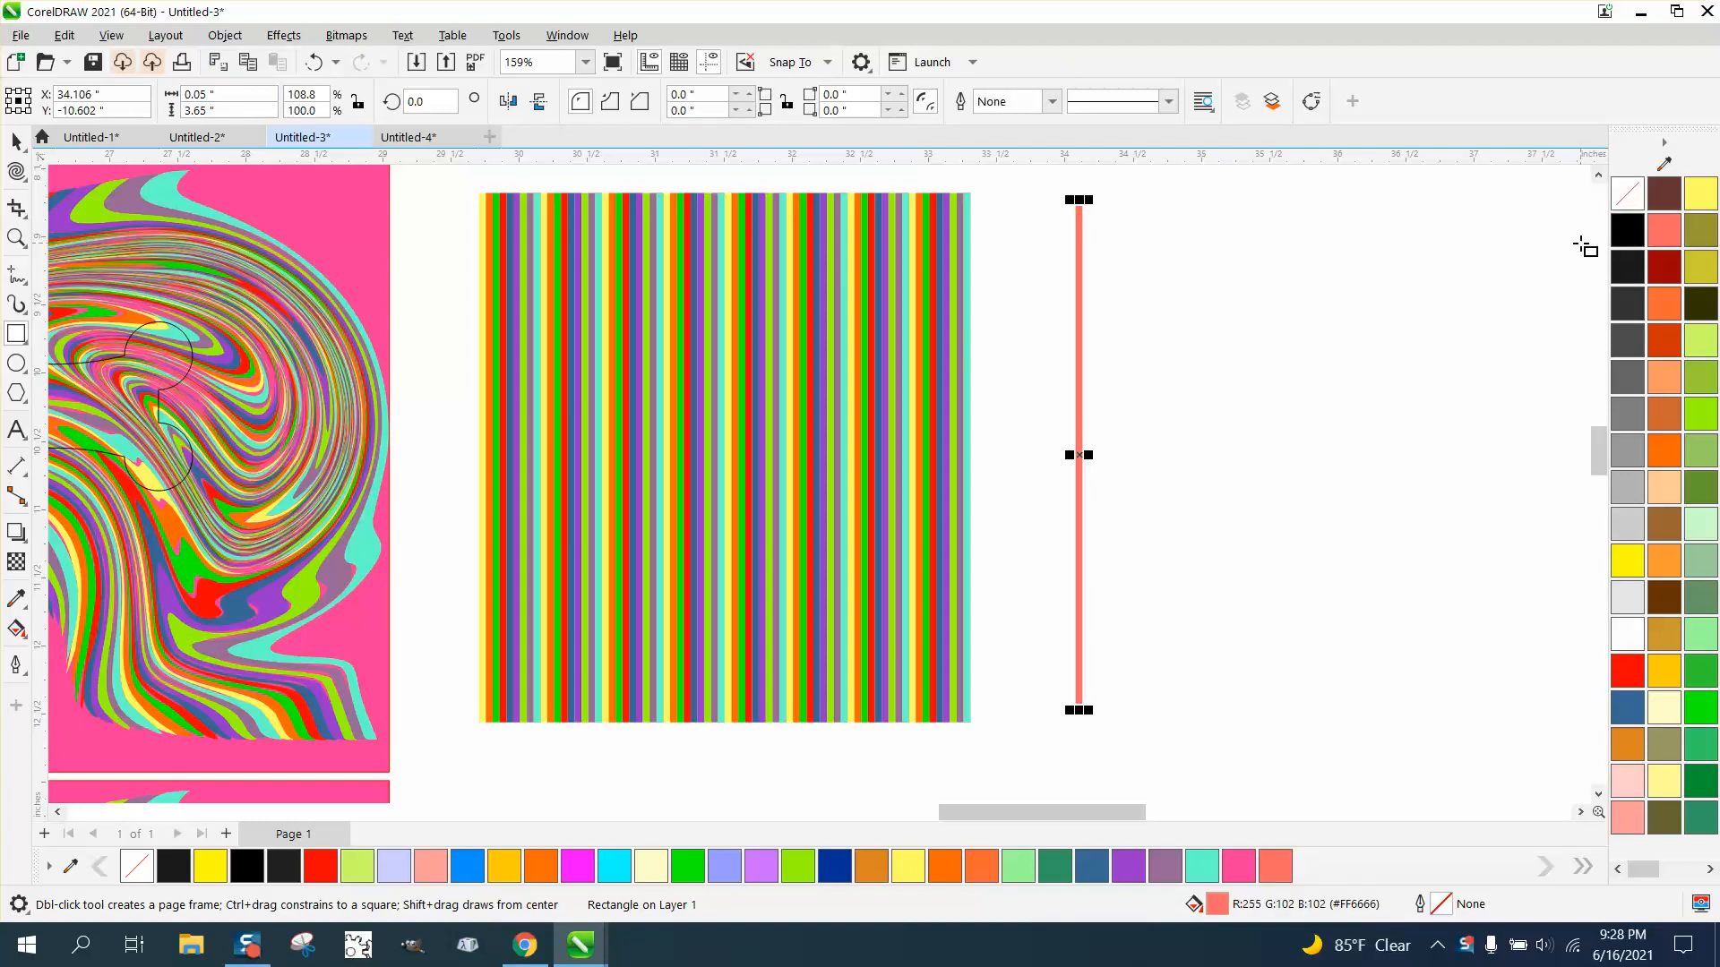
left_click(1445, 328)
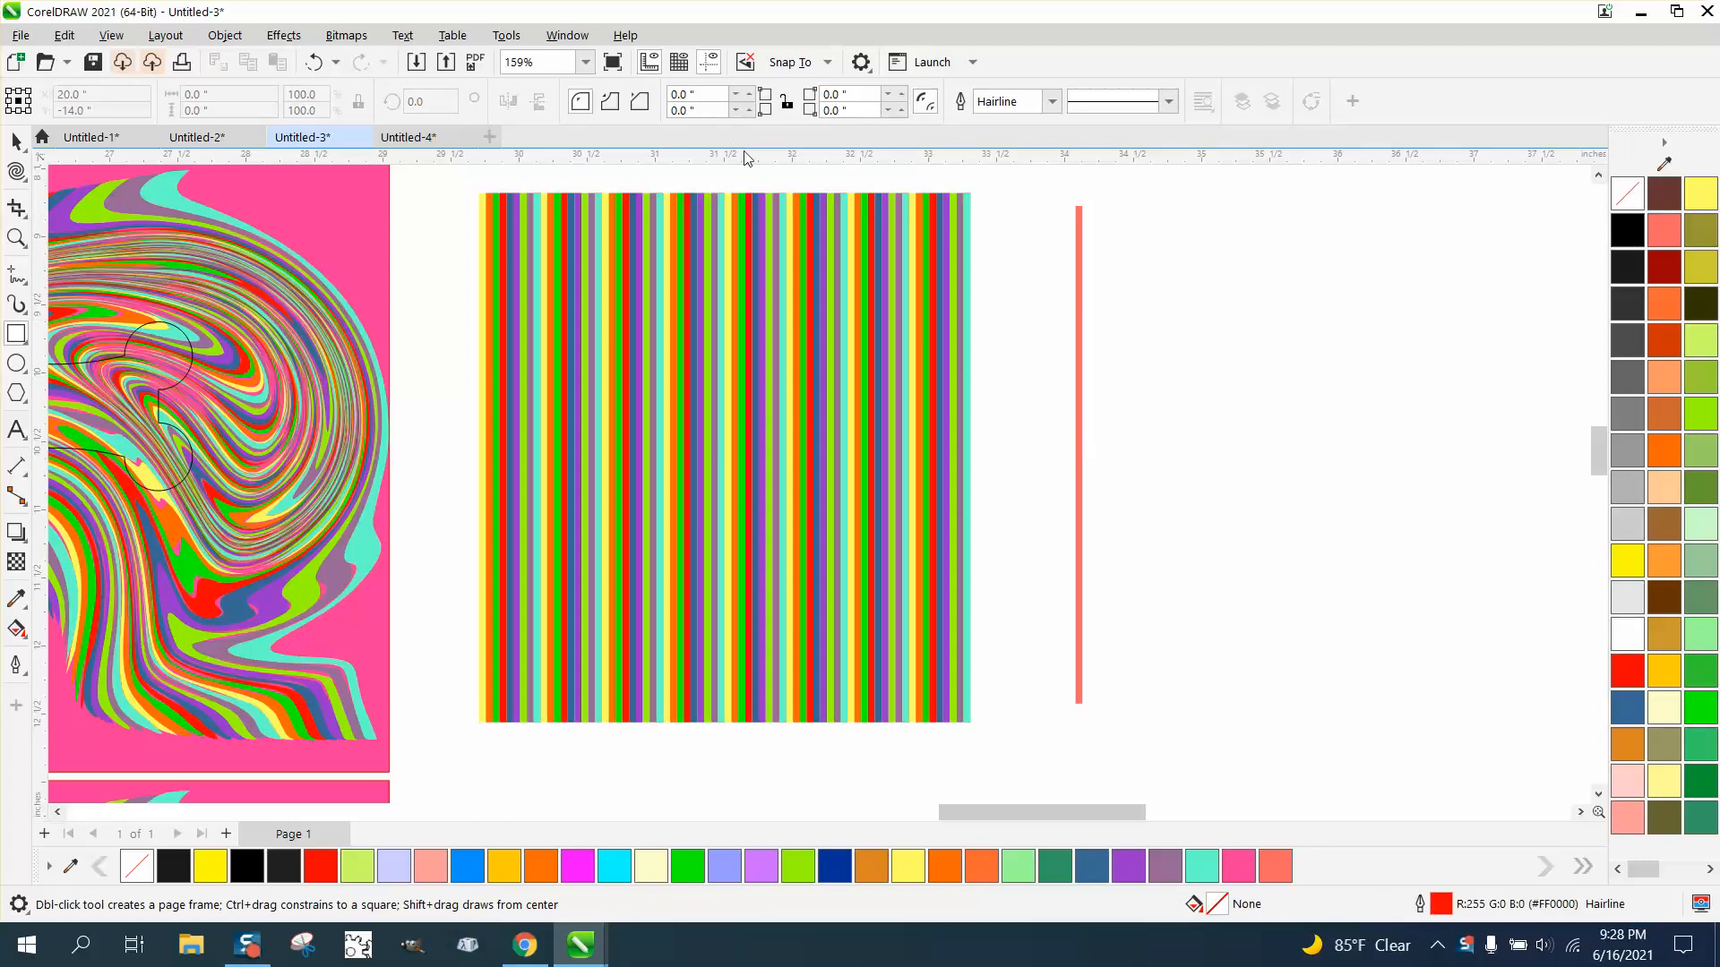
- Duplicate the coral stripe twice in 0.05-inch steps to its right, filling the copies with yellow (#FFFF00) and green (#339966)
left_click(16, 140)
left_click(1080, 283)
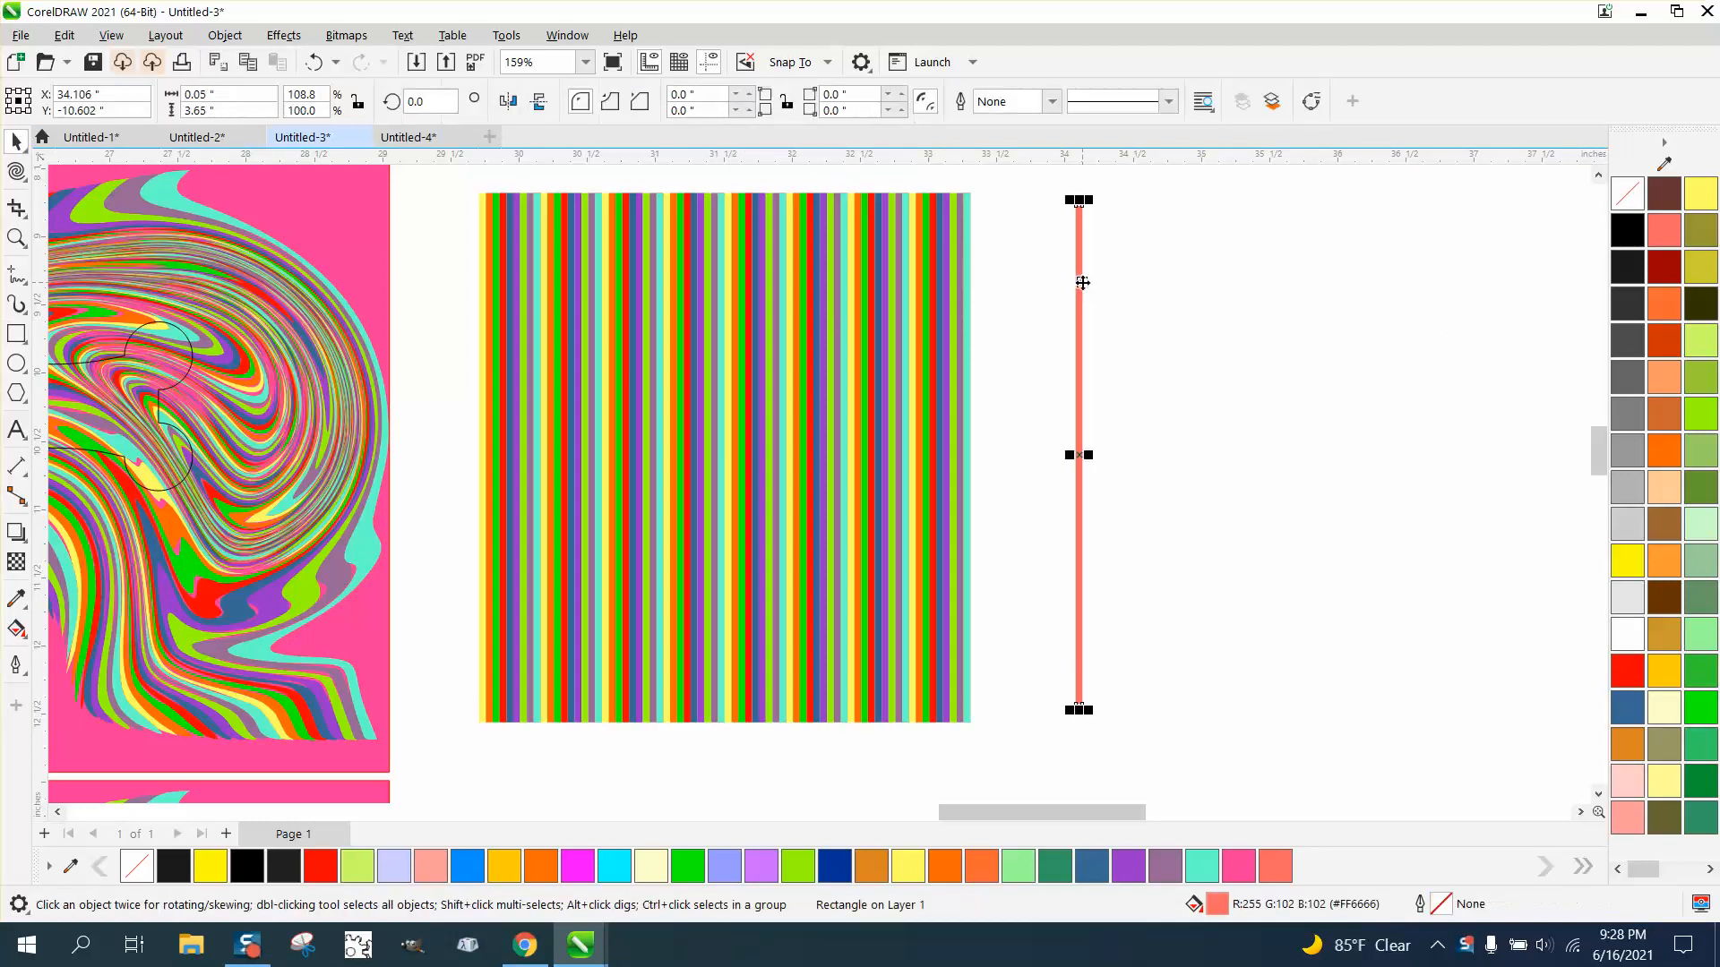
key("Right")
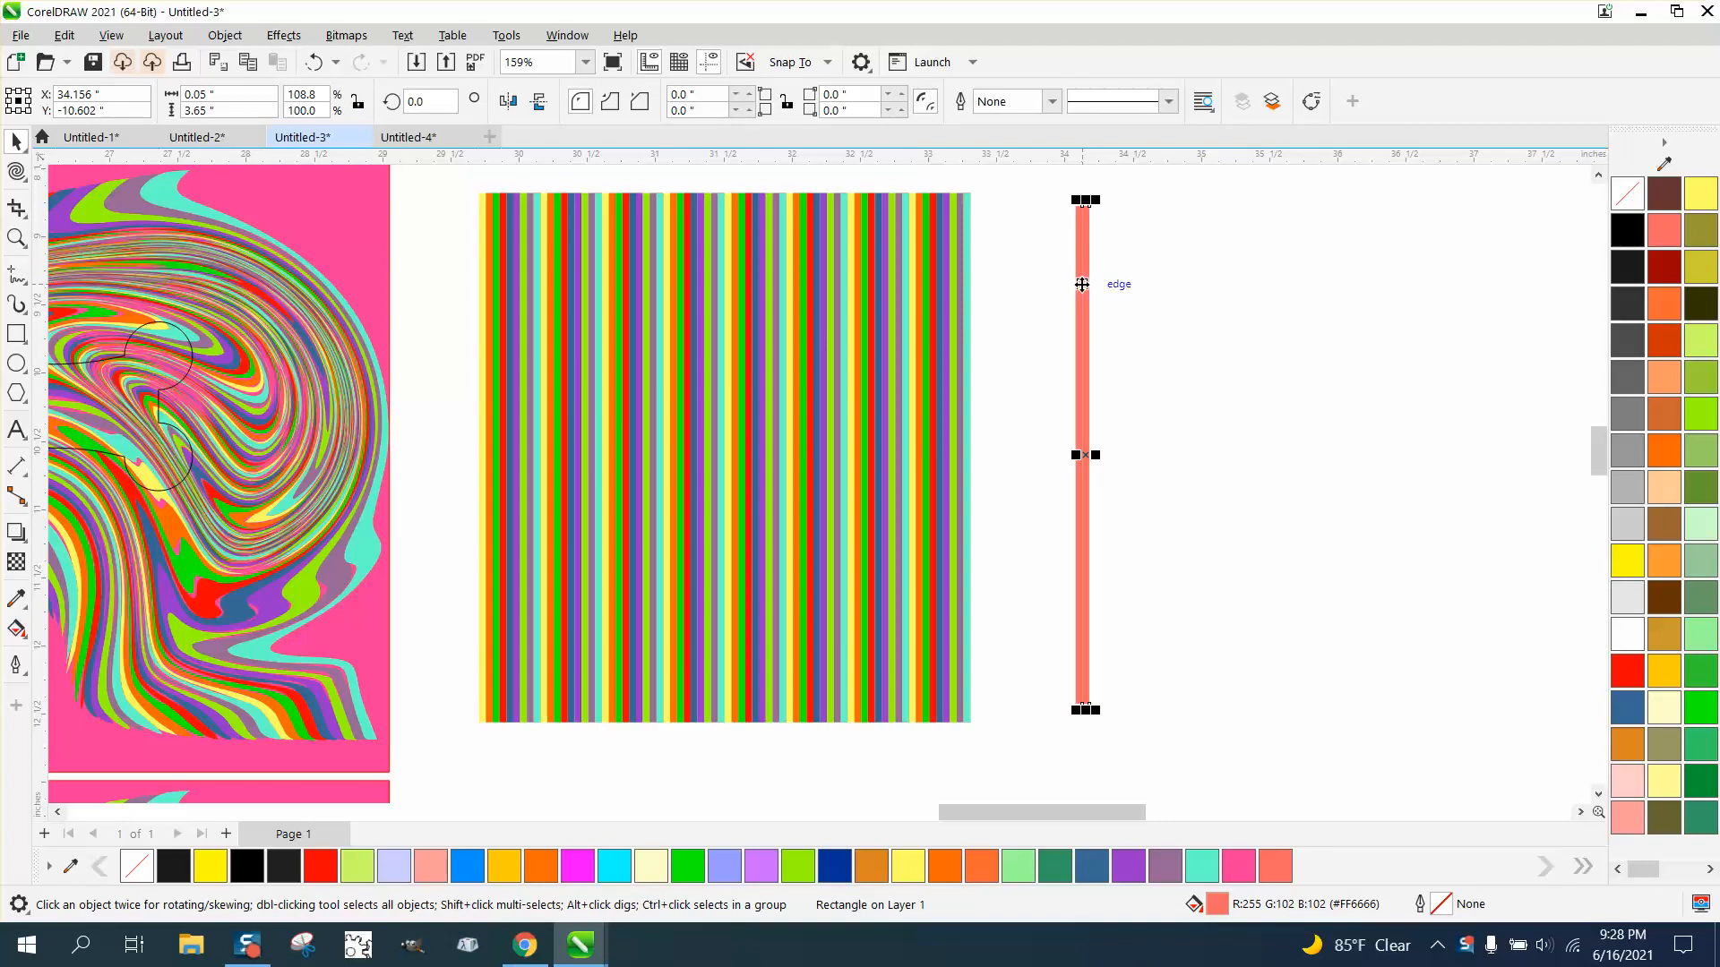
left_click(1634, 566)
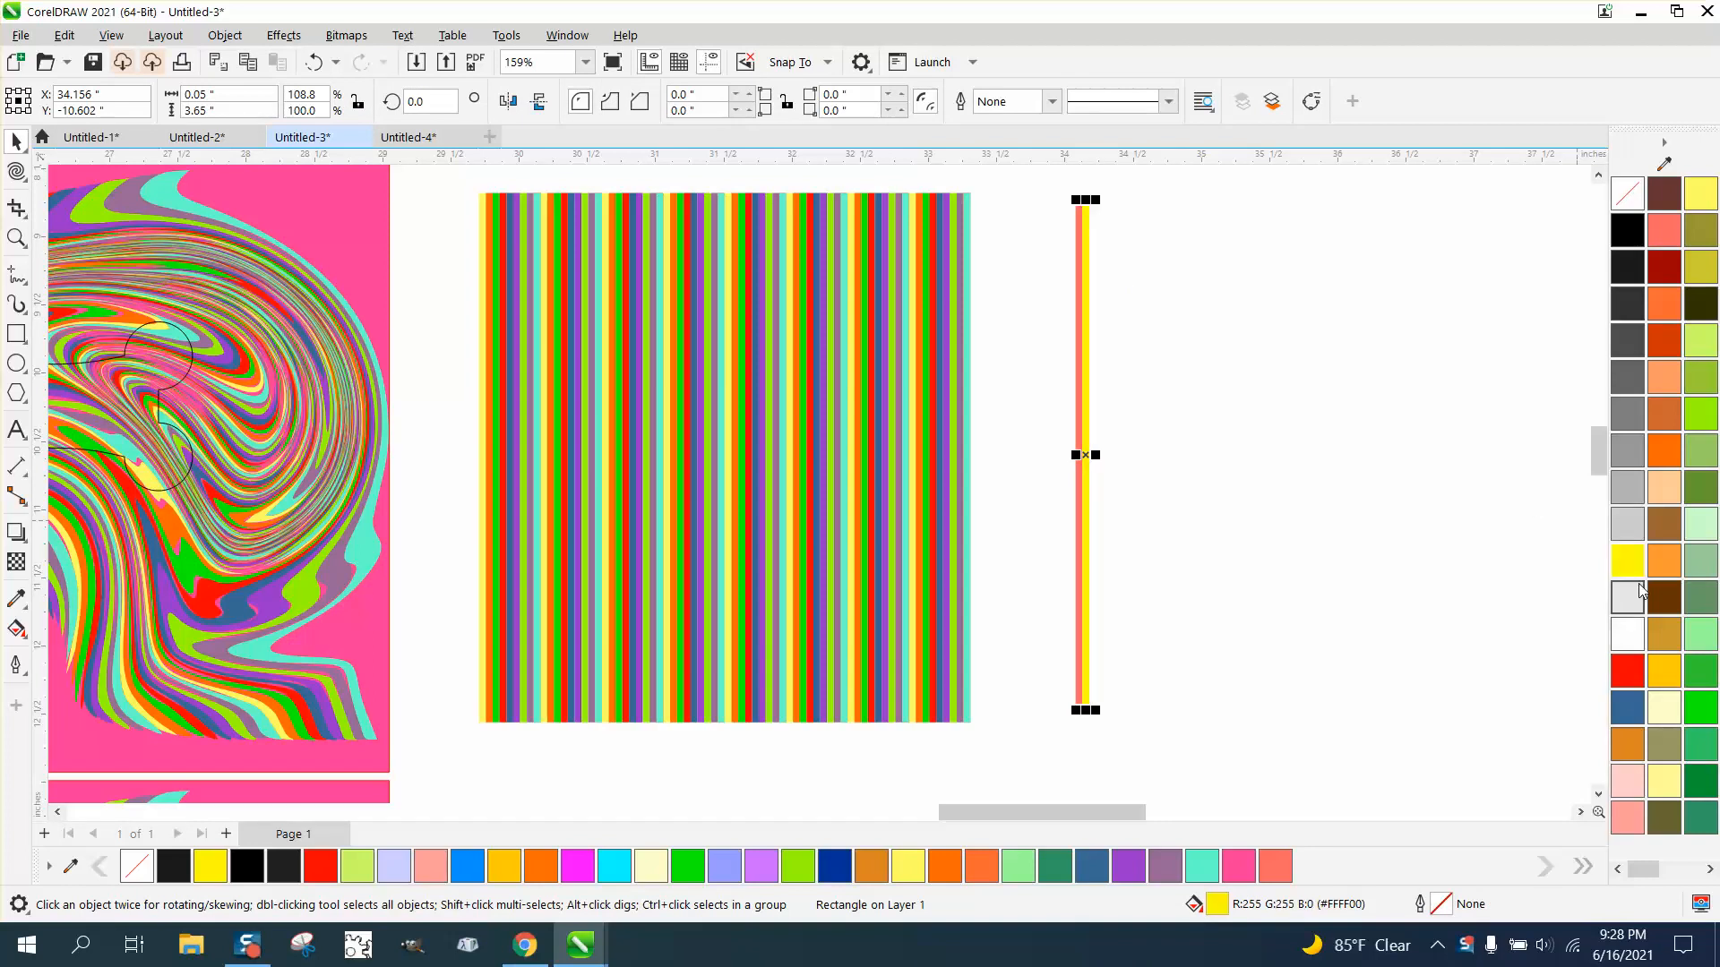
key("Right")
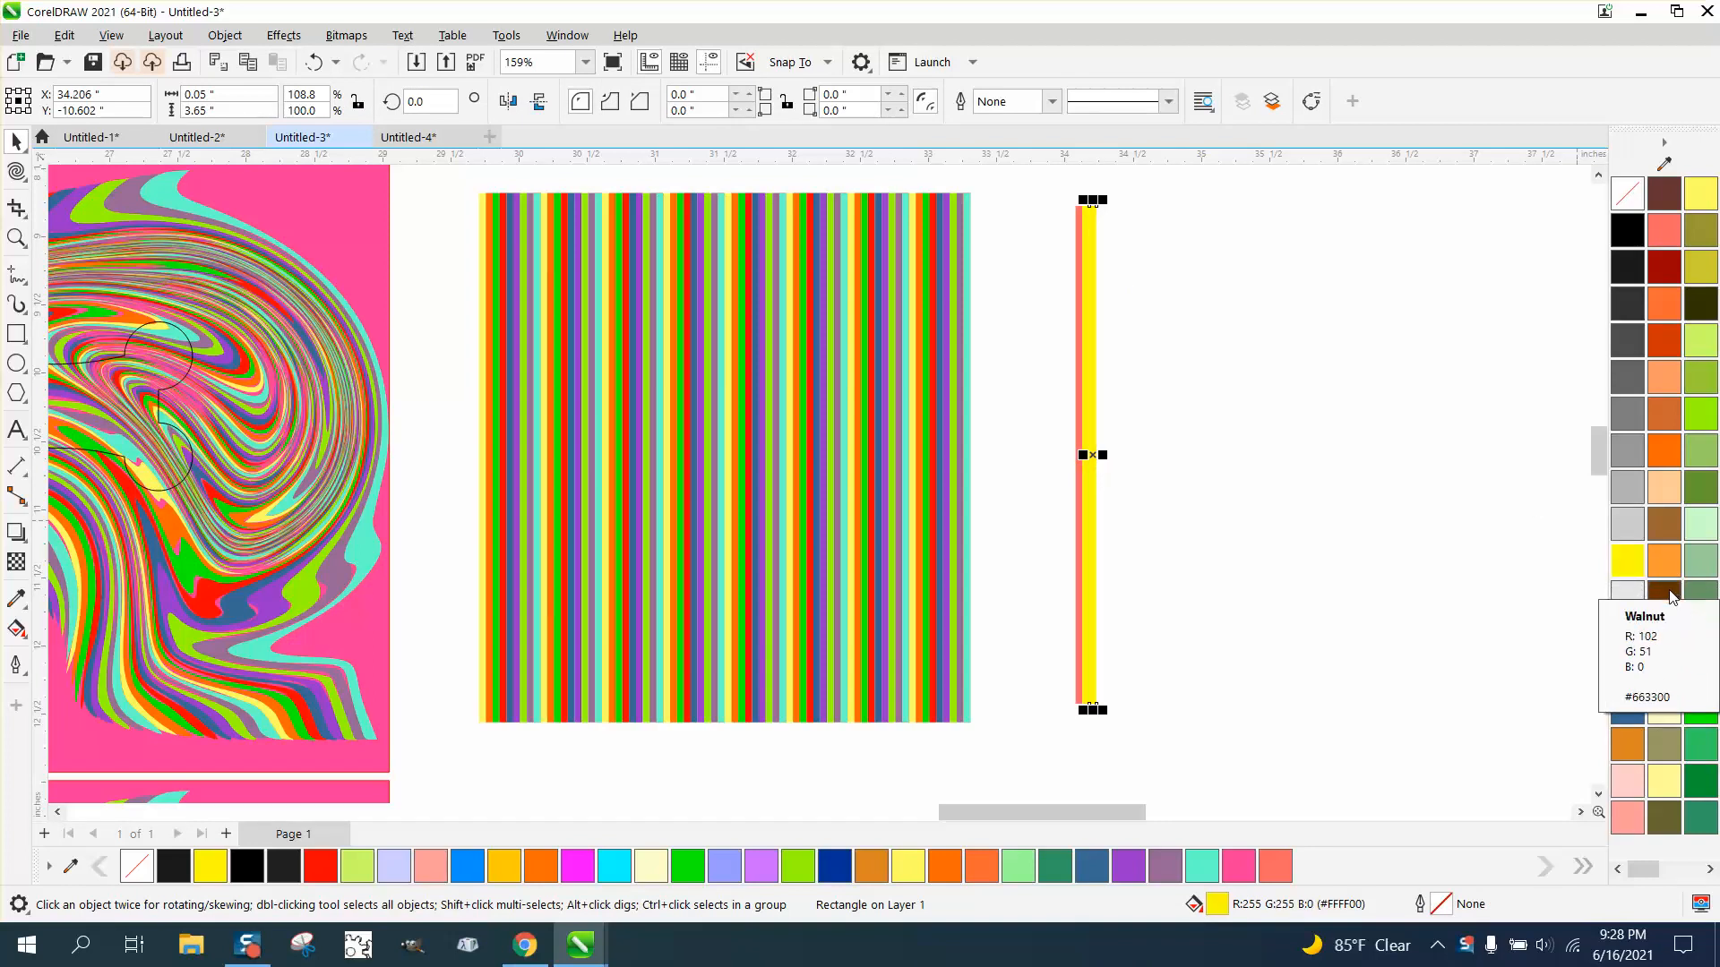
left_click(1685, 819)
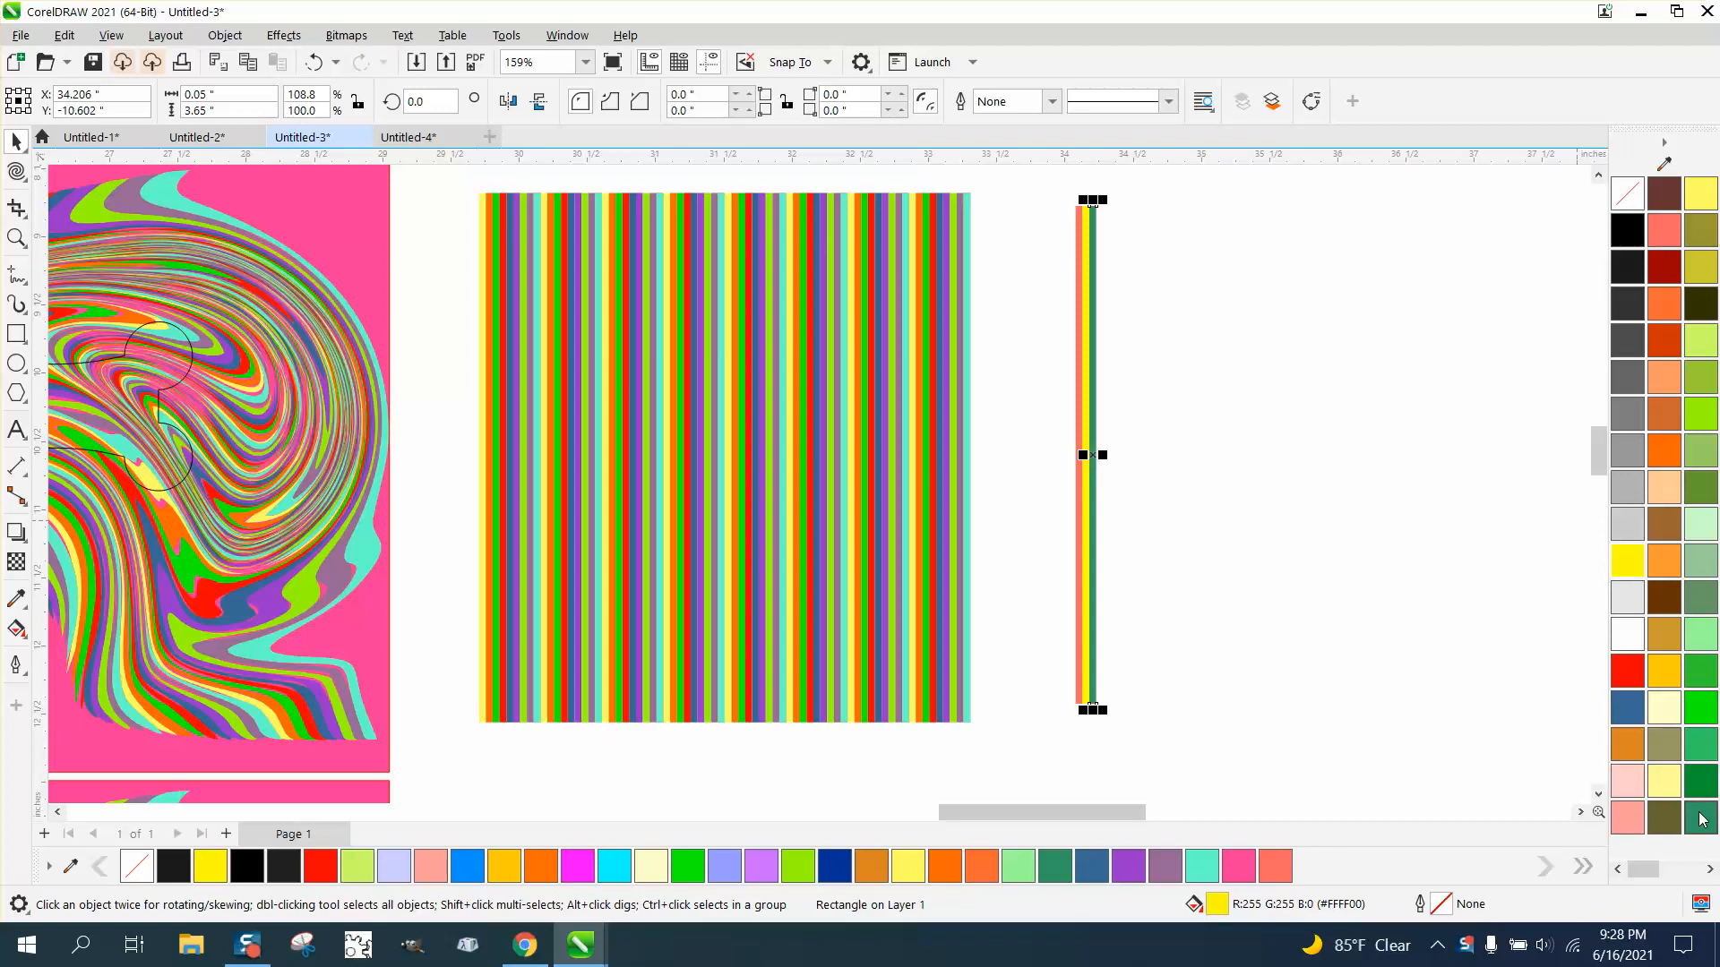
- Add two more adjoining stripe copies at 0.05-inch spacing, filled with Neon Purple (#CC33FF) and hot pink (#FF0066)
key("Right")
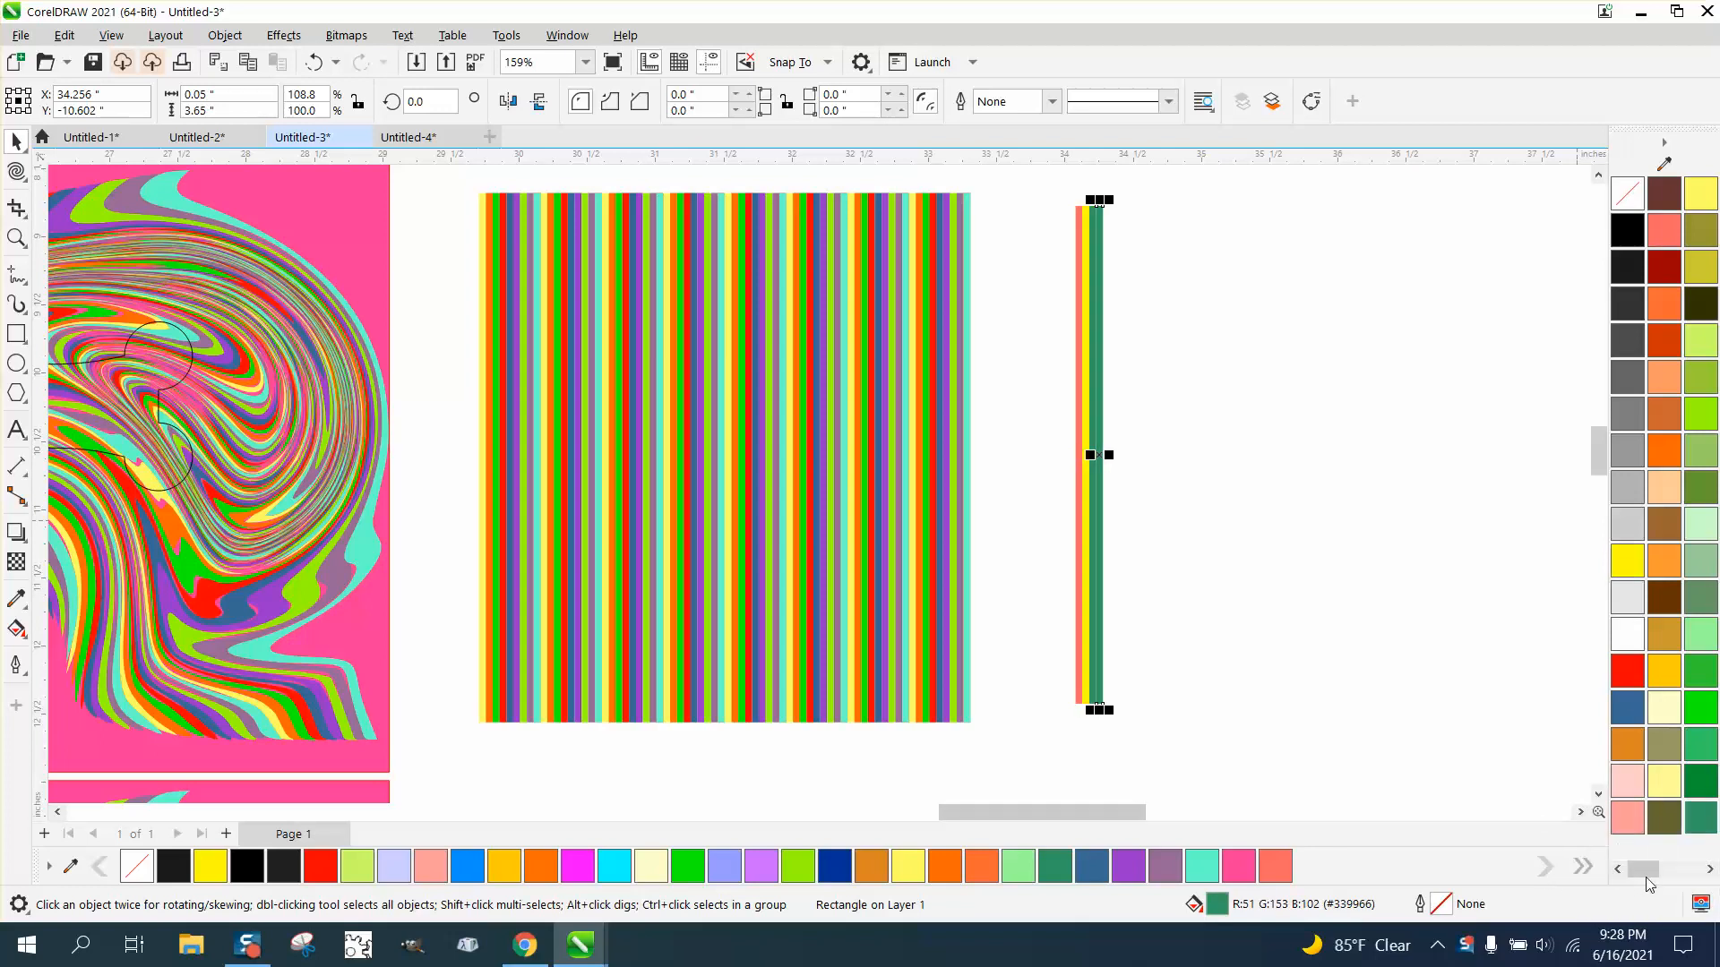
left_click_drag(1647, 873, 1680, 880)
left_click(1674, 722)
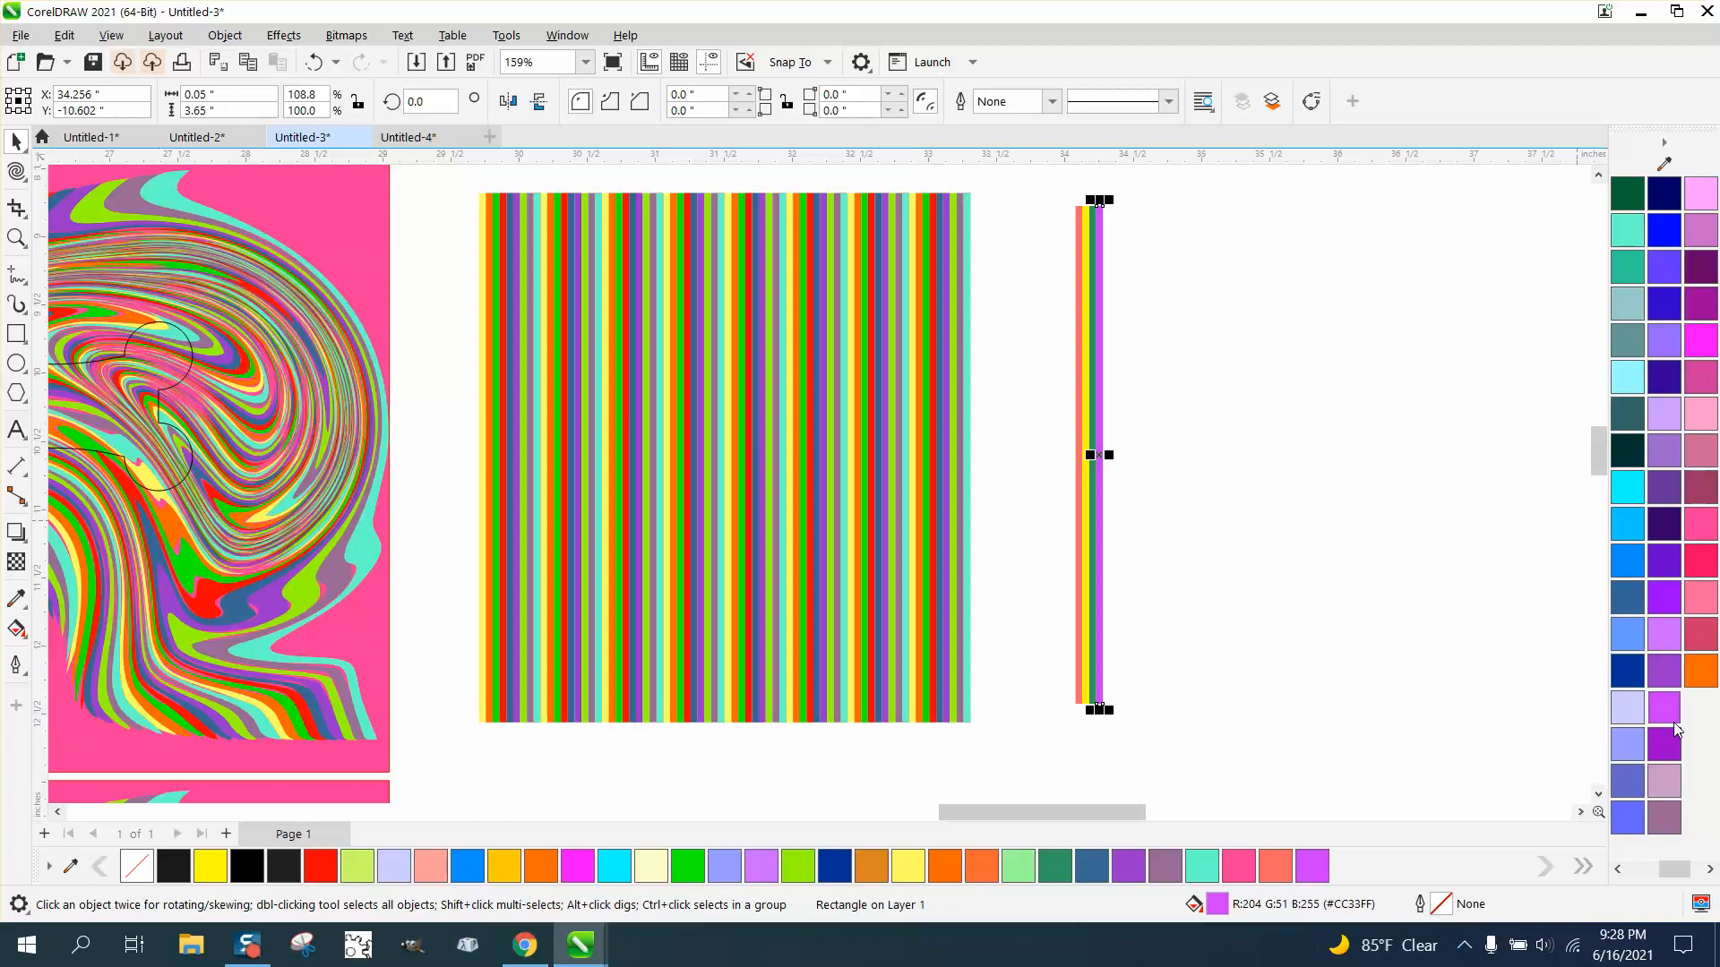
key("Right")
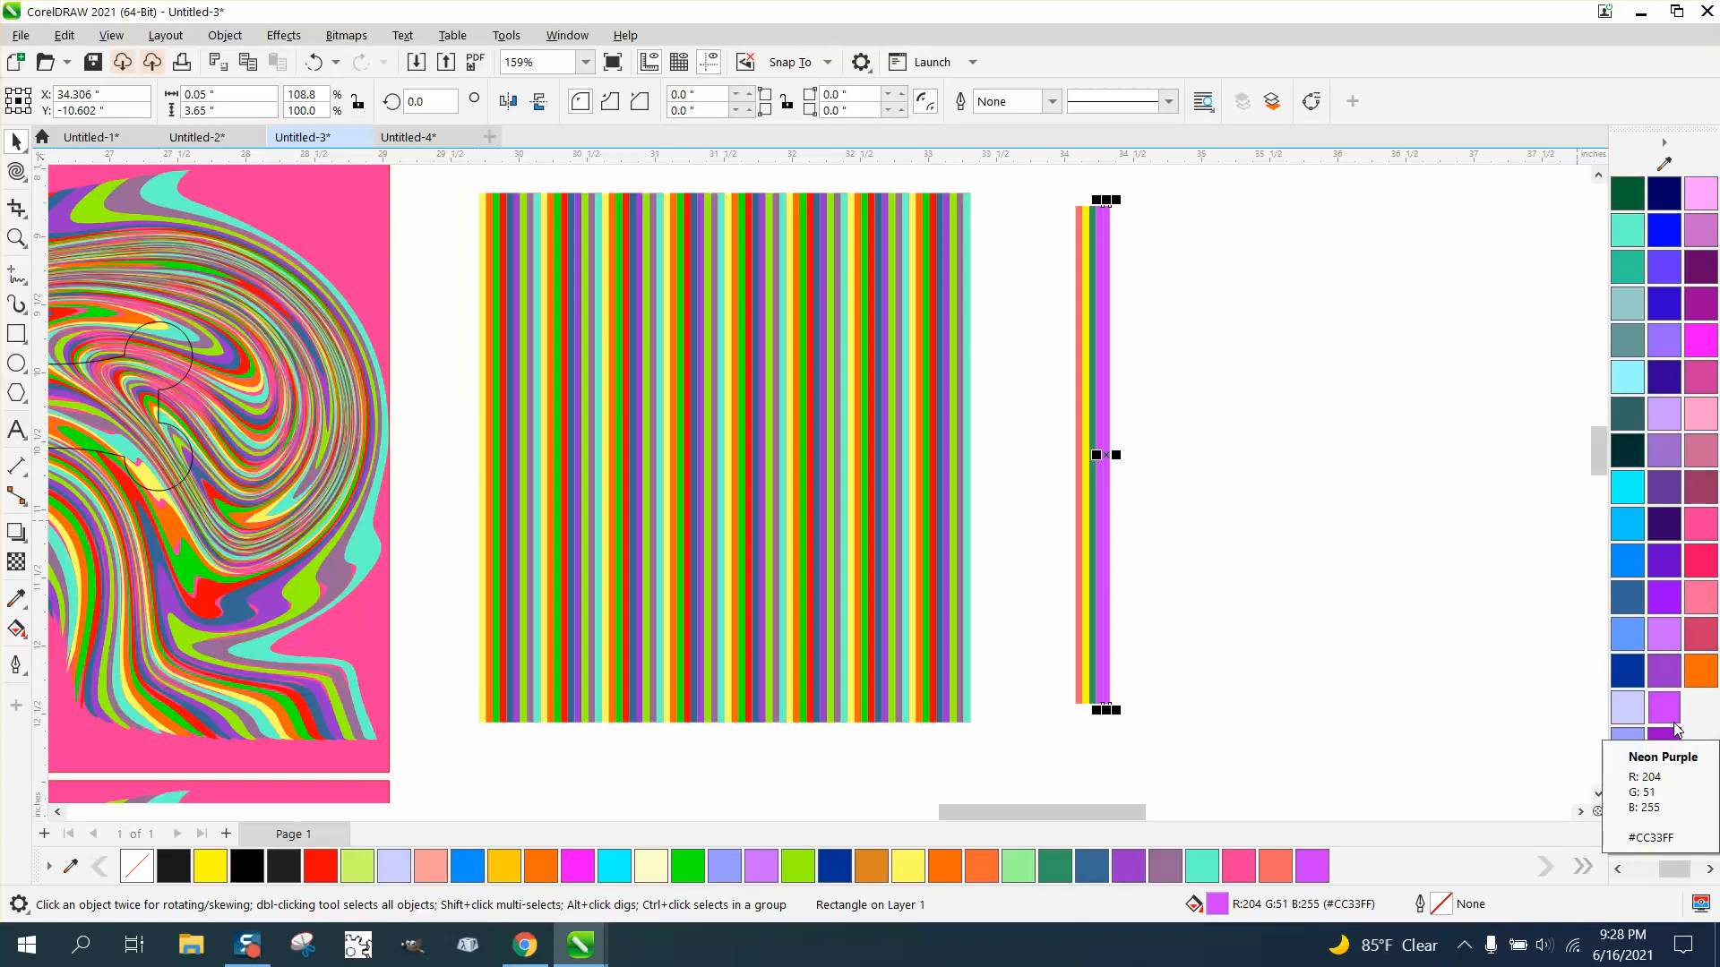
left_click(1709, 572)
- Extend the set with two further adjoining stripe copies, filled with blue (#0000FF) and cyan (#00FFFF)
key("Right")
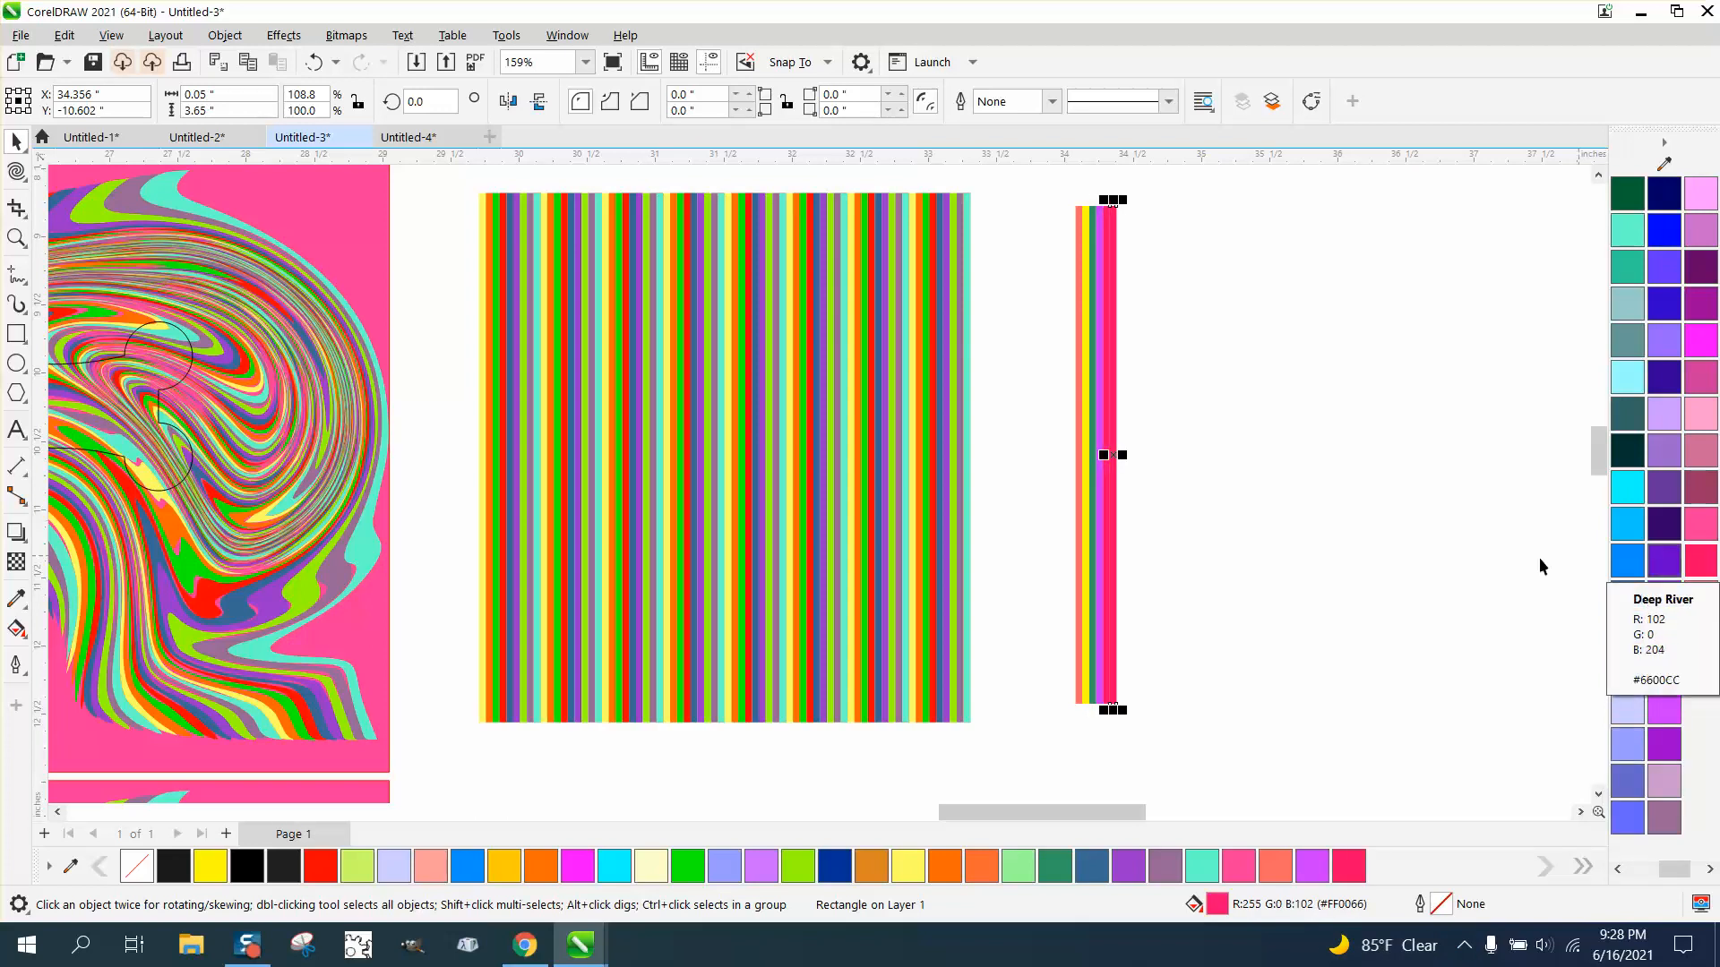
left_click(1666, 236)
key("Right")
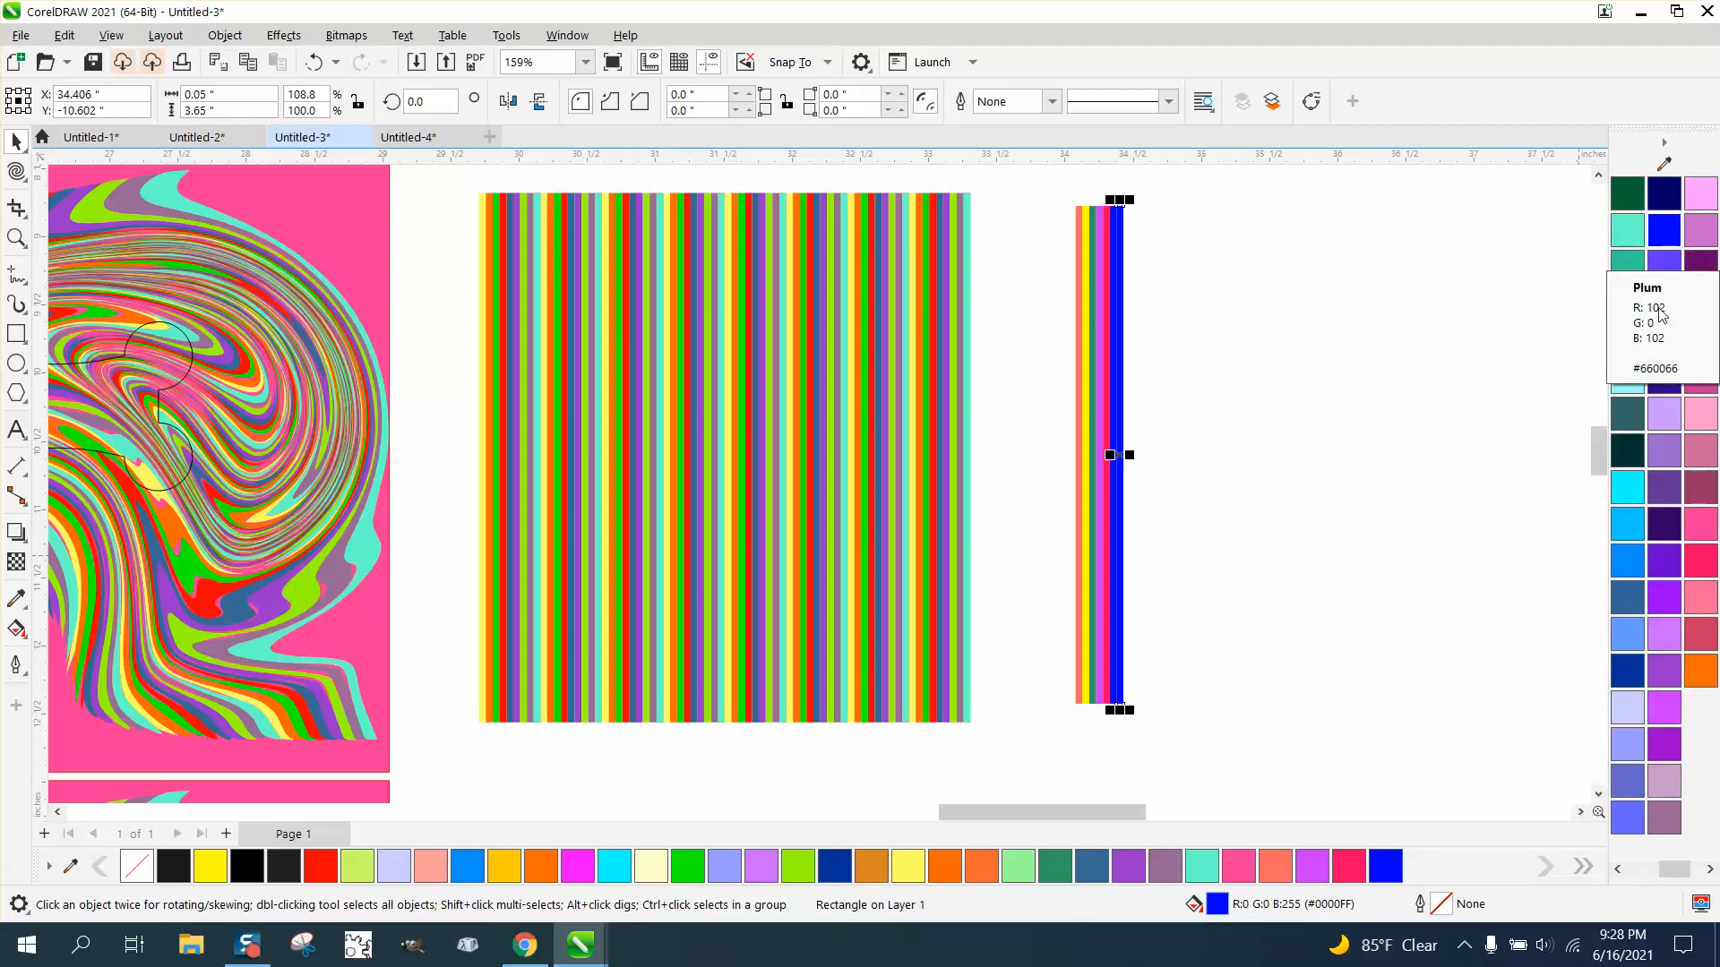
left_click(1626, 486)
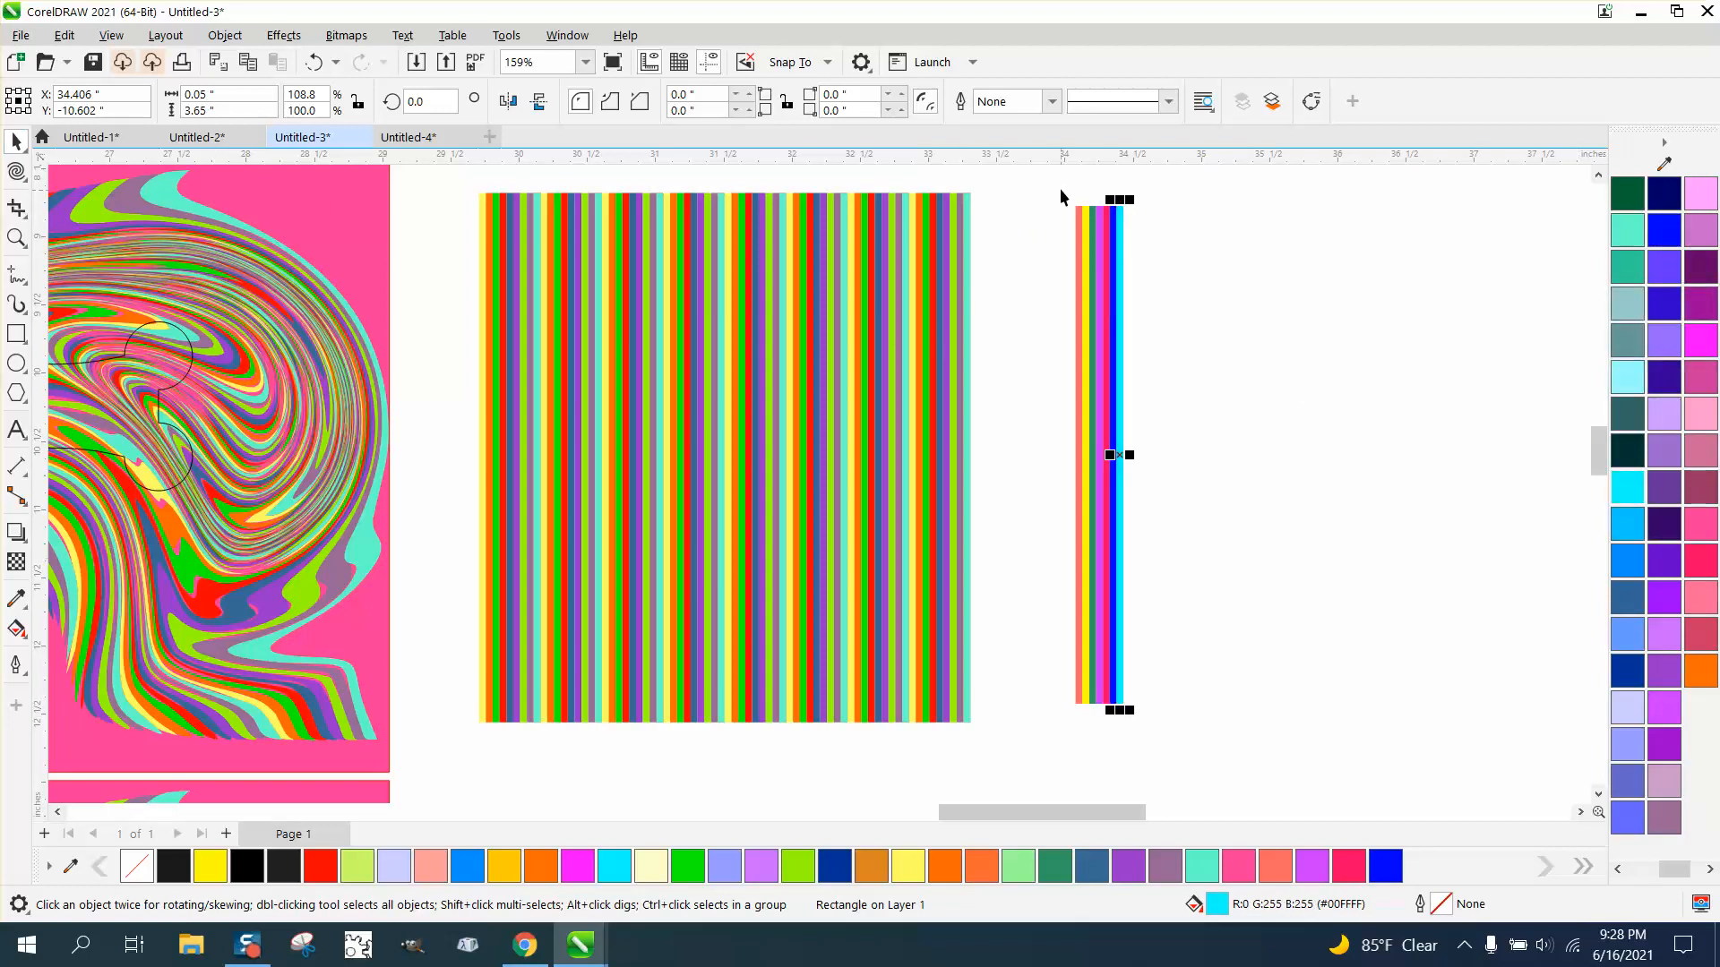
- Duplicate the seven-stripe set and place the copy 0.35 inches to the right, directly against the original
left_click_drag(1060, 188, 1227, 761)
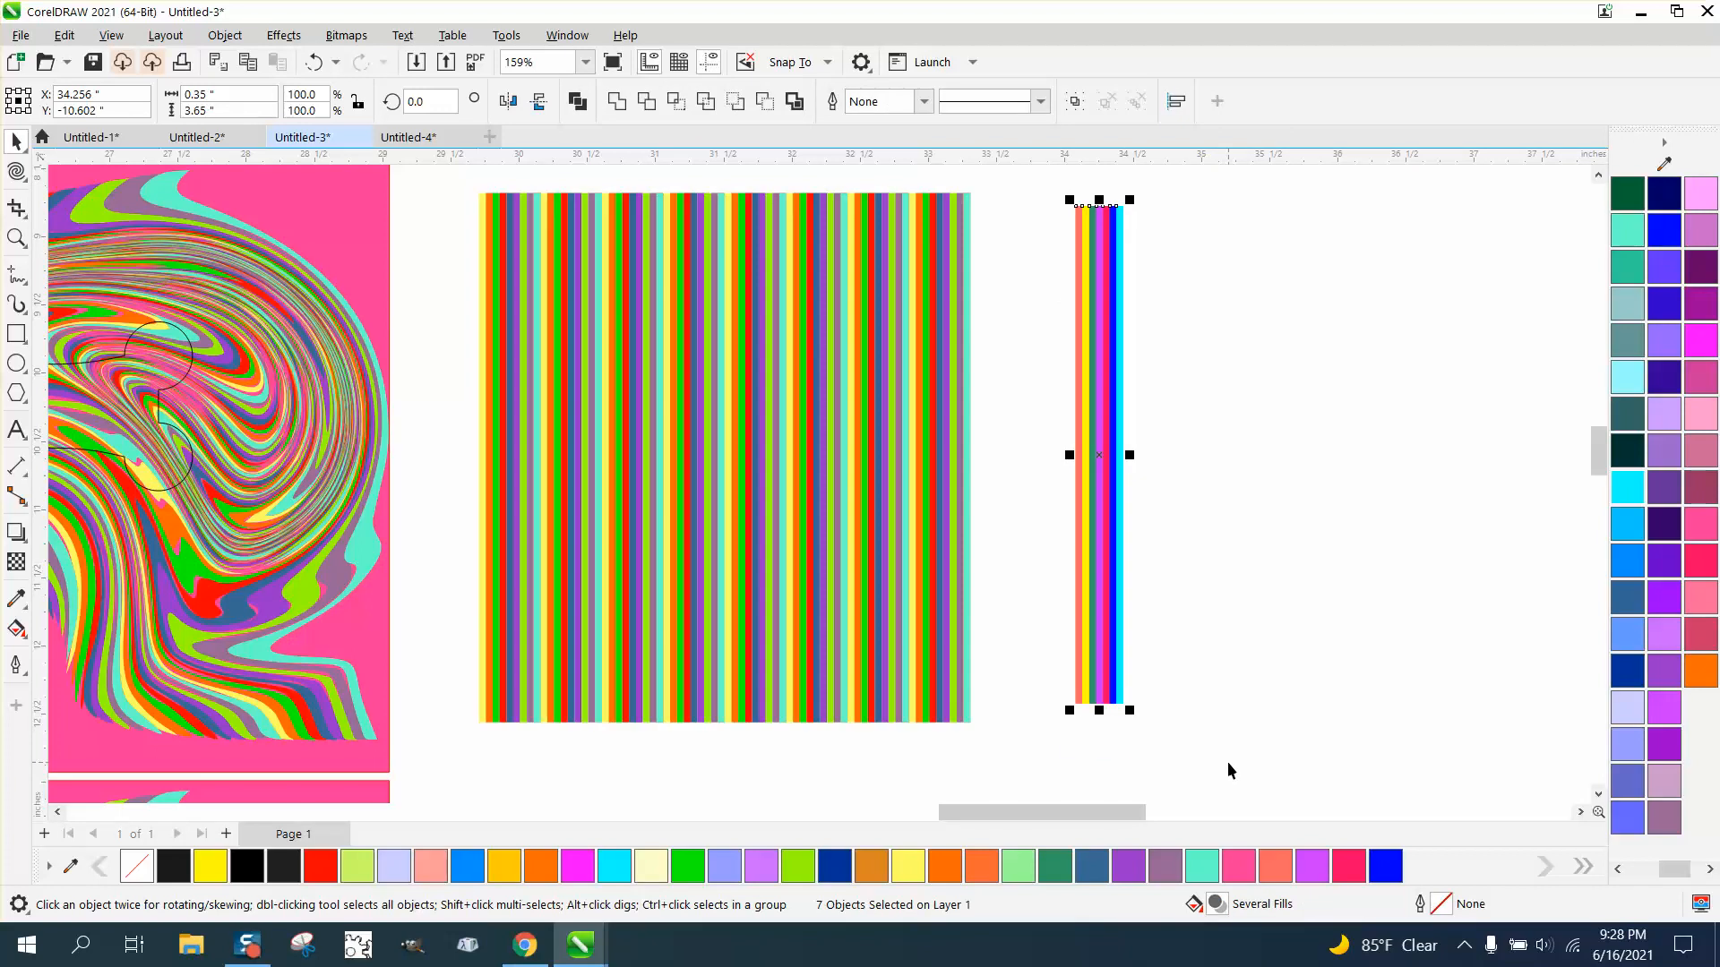
key("KP_Add")
key("Right")
key("Right")
key("Right")
key("Right")
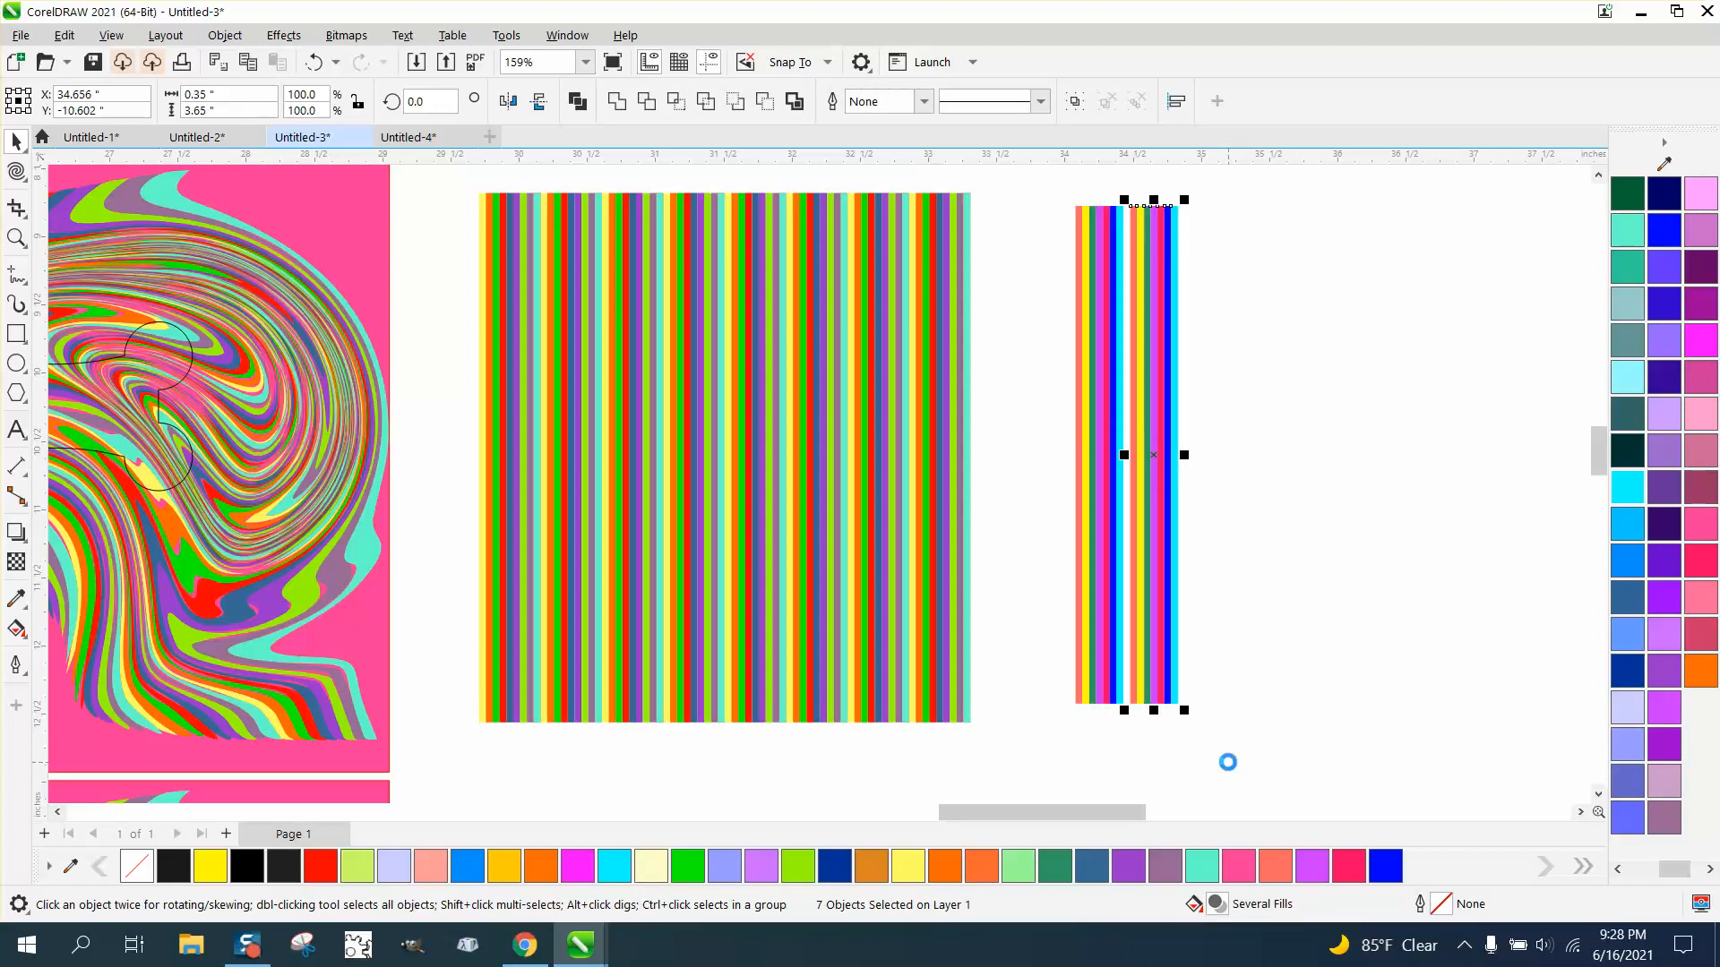
key("Down")
key("Up")
key("Left")
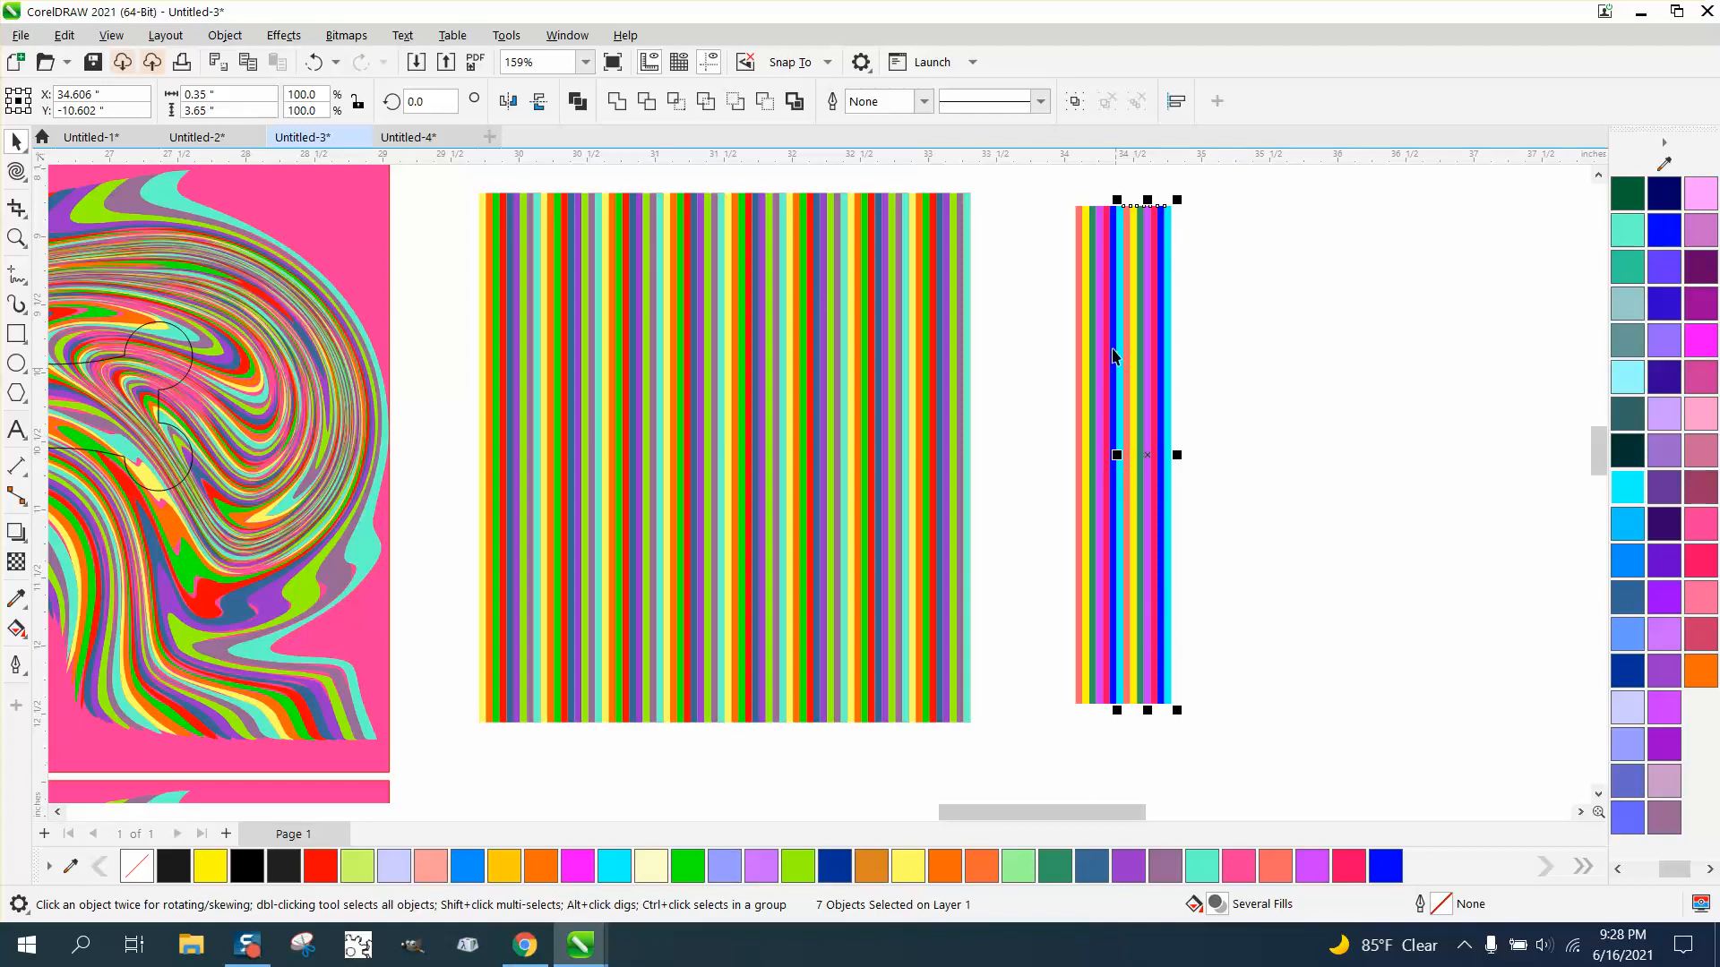
- Duplicate all 14 stripes and move the copy 0.65 inches to the right to widen the new block
left_click_drag(1050, 197, 1353, 766)
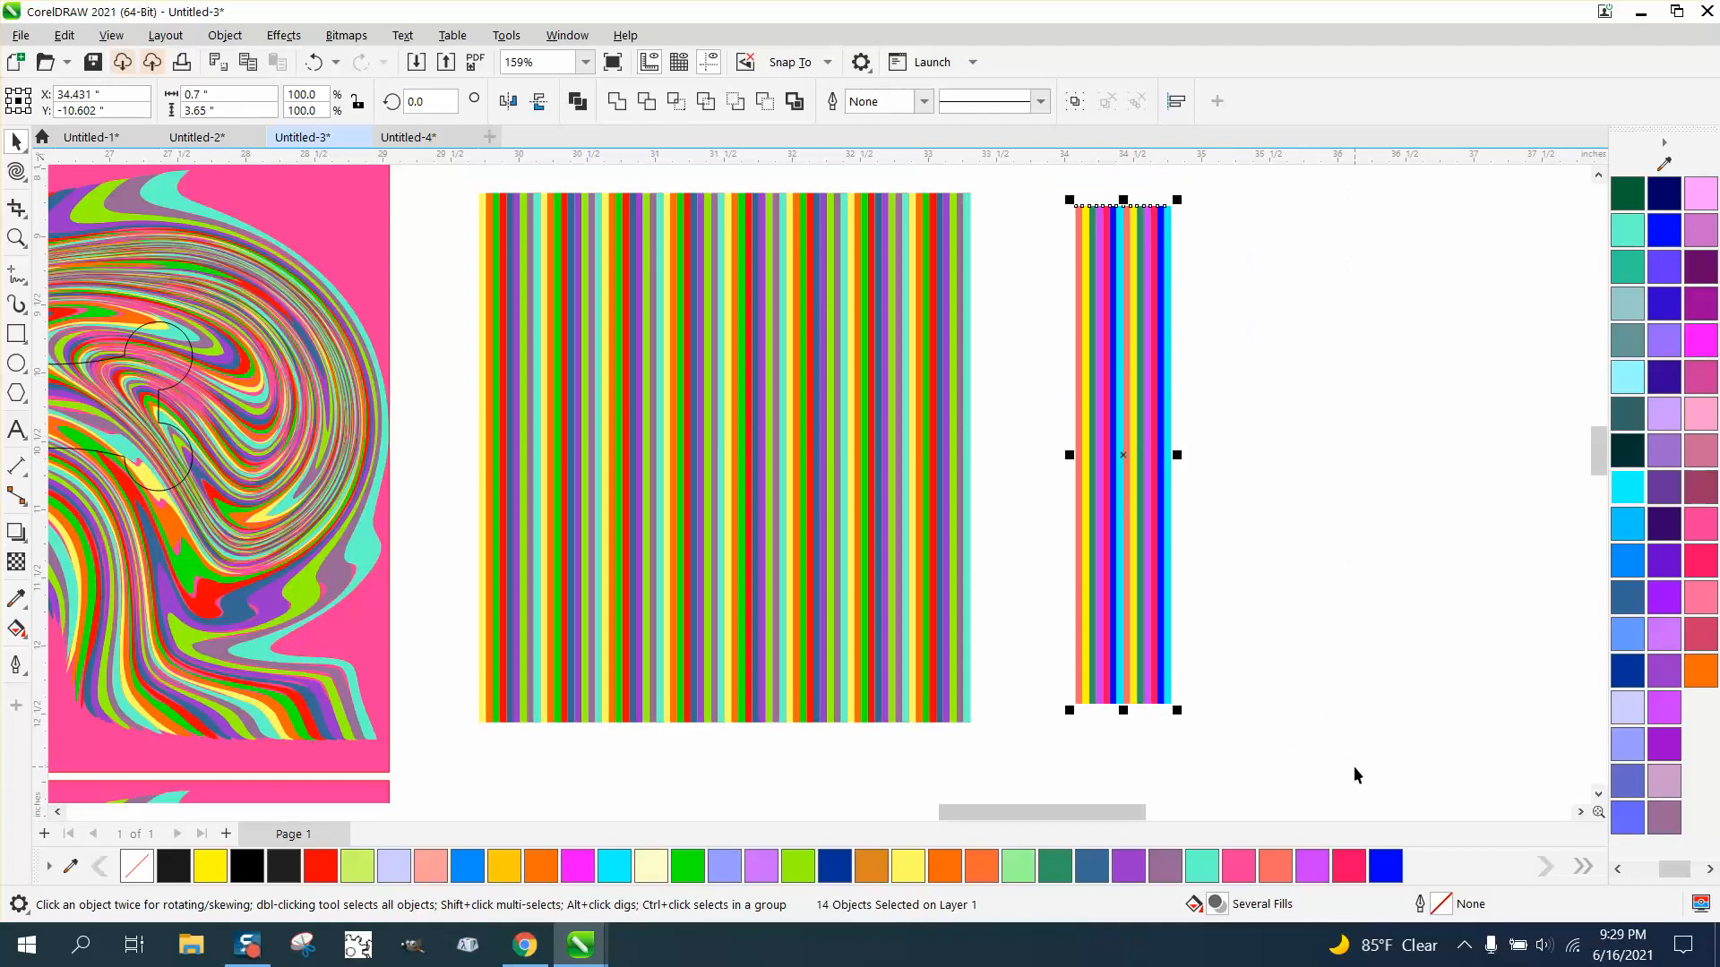
key("KP_Add")
key("Right")
key("Right")
key("Right")
key("Right")
key("Right")
key("Right")
key("Right")
key("Right")
key("Right")
key("Right")
key("Right")
key("Right")
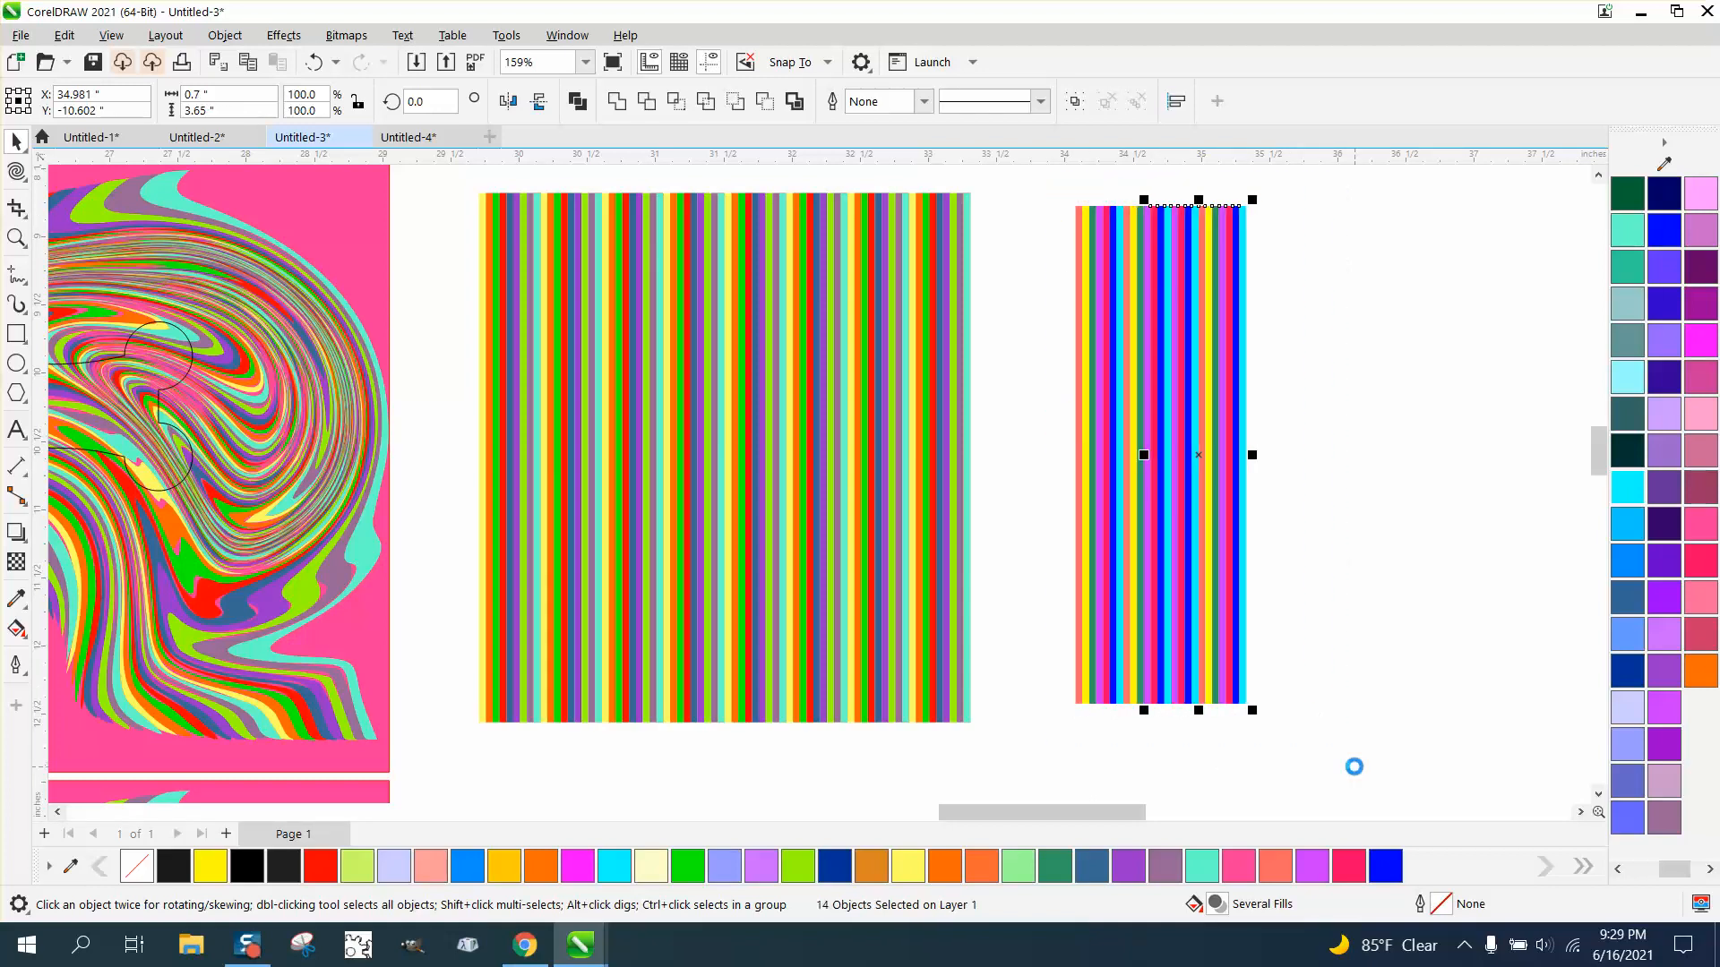
key("Right")
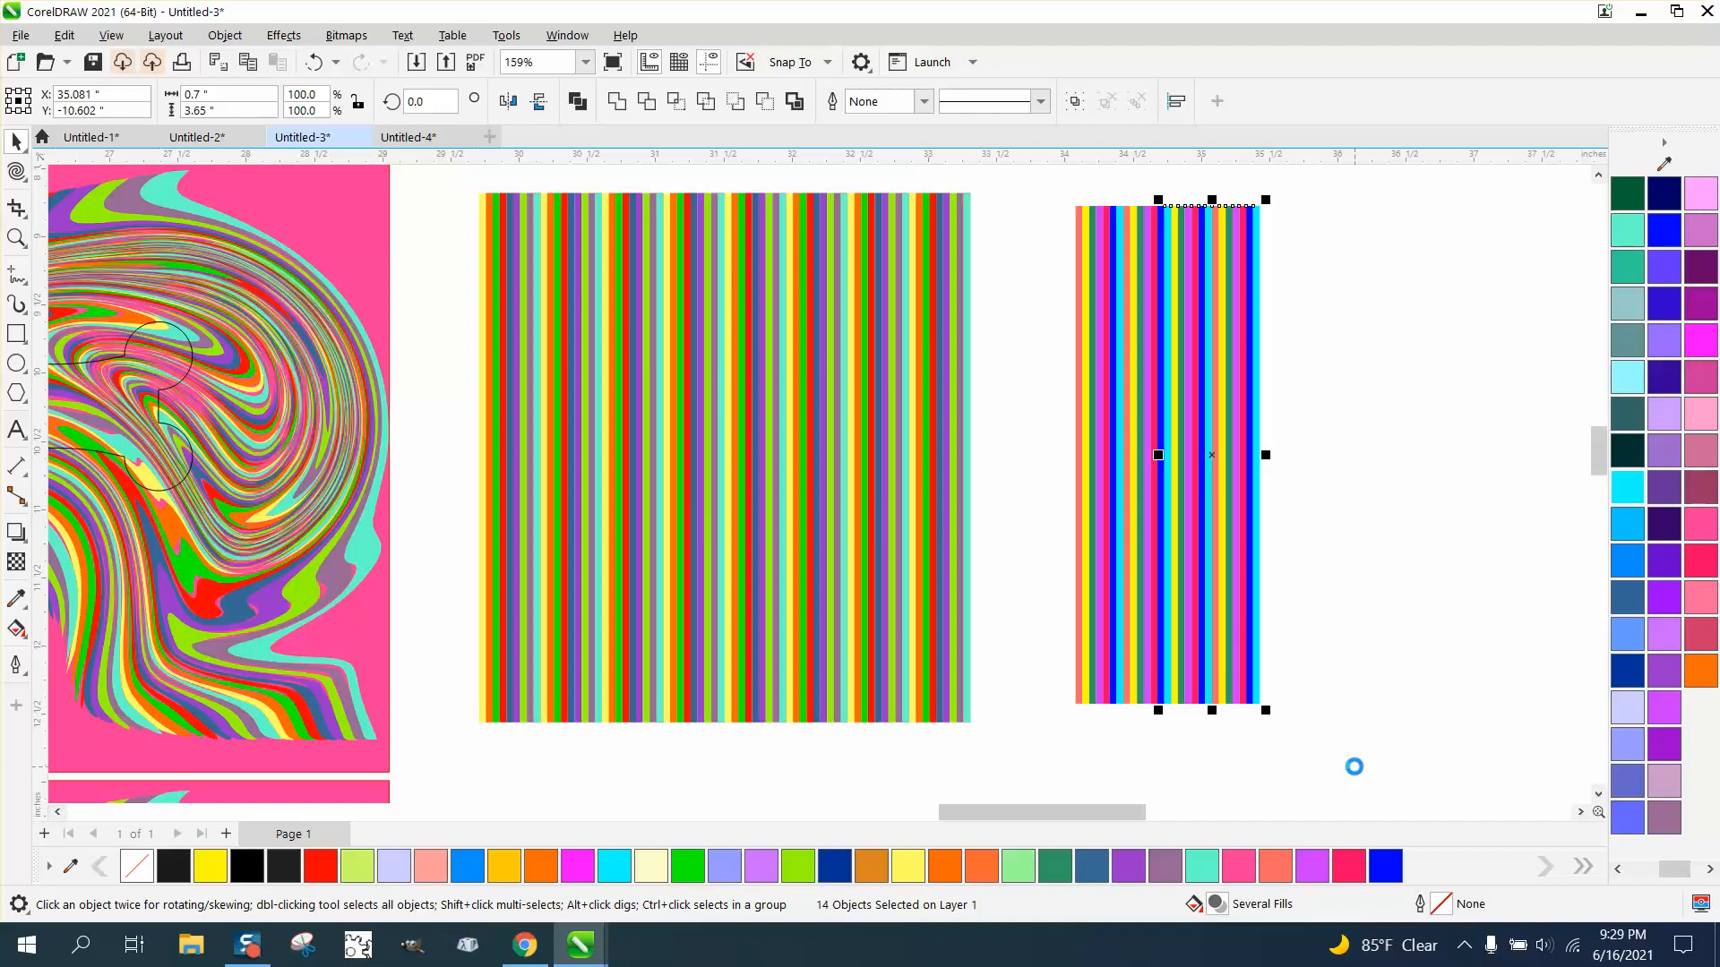
- Duplicate the 28 stripes and move the copy 1.3 inches to the right, level with the originals and without a gap
left_click_drag(1055, 190, 1335, 729)
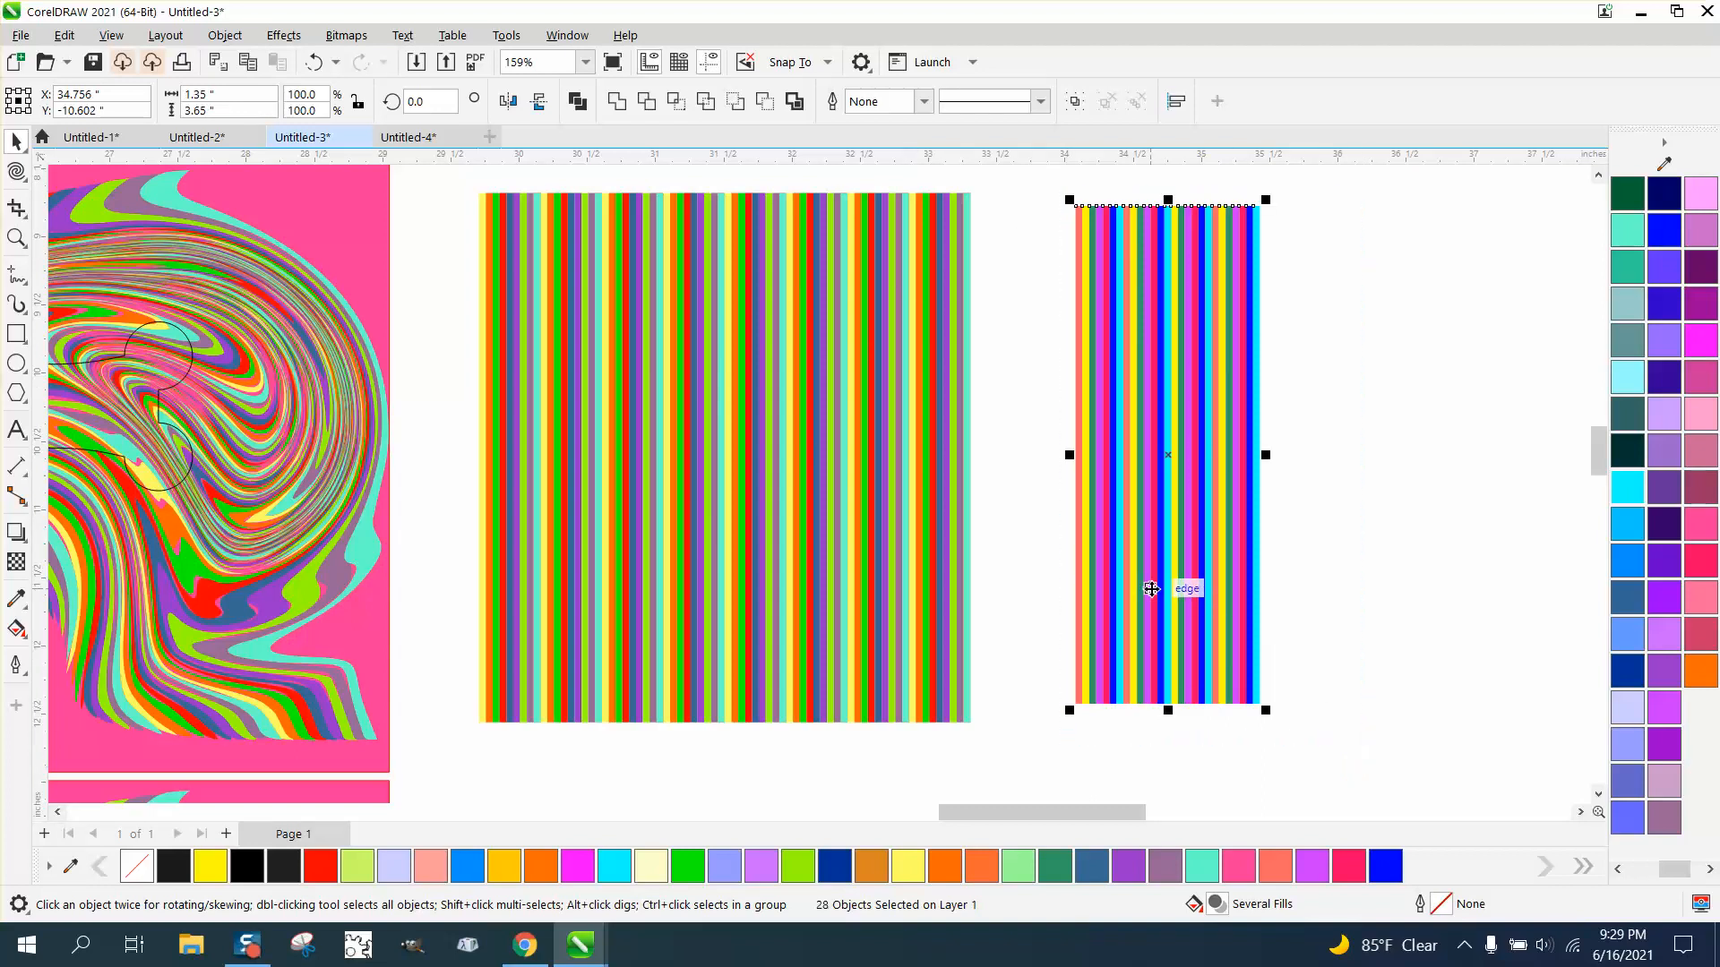
key("Right")
key("Right")
key("Right")
key("Right")
key("Right")
key("Right")
key("Right")
key("Right")
key("Right")
key("Right")
key("Right")
key("Right")
key("Right")
key("Right")
key("Right")
key("Right")
key("Right")
key("Right")
key("Right")
key("Right")
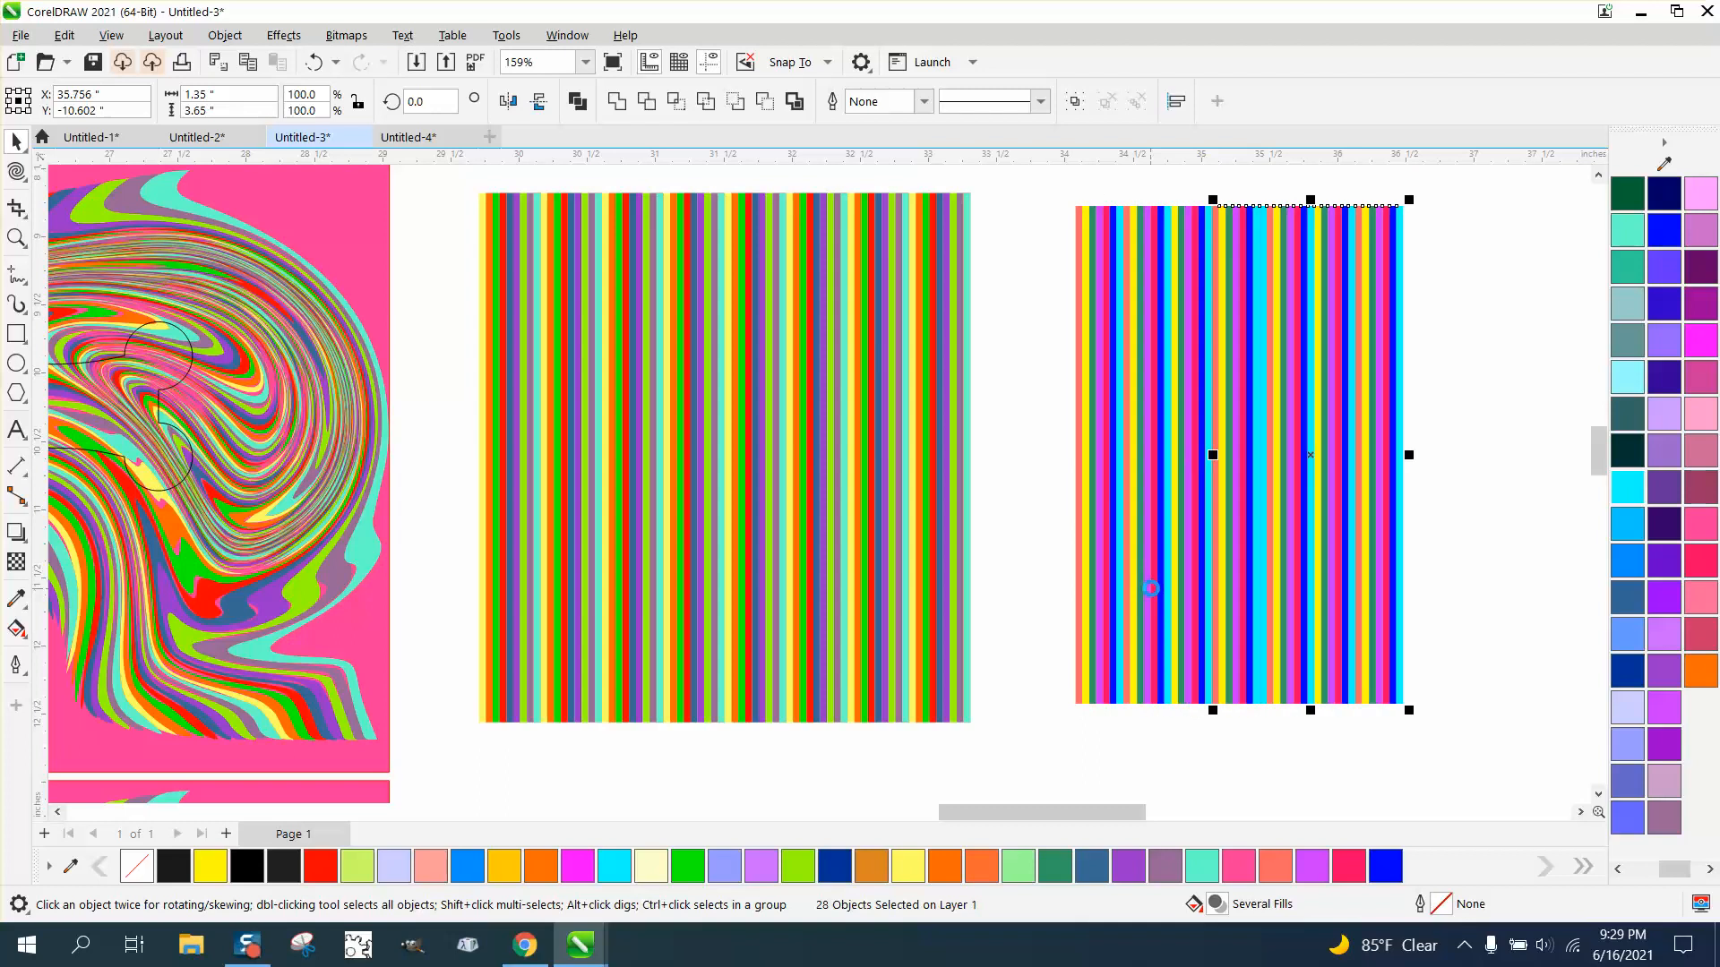
key("Right")
key("Right")
key("Right")
key("Right")
key("Right")
key("Right")
key("Right")
key("Right")
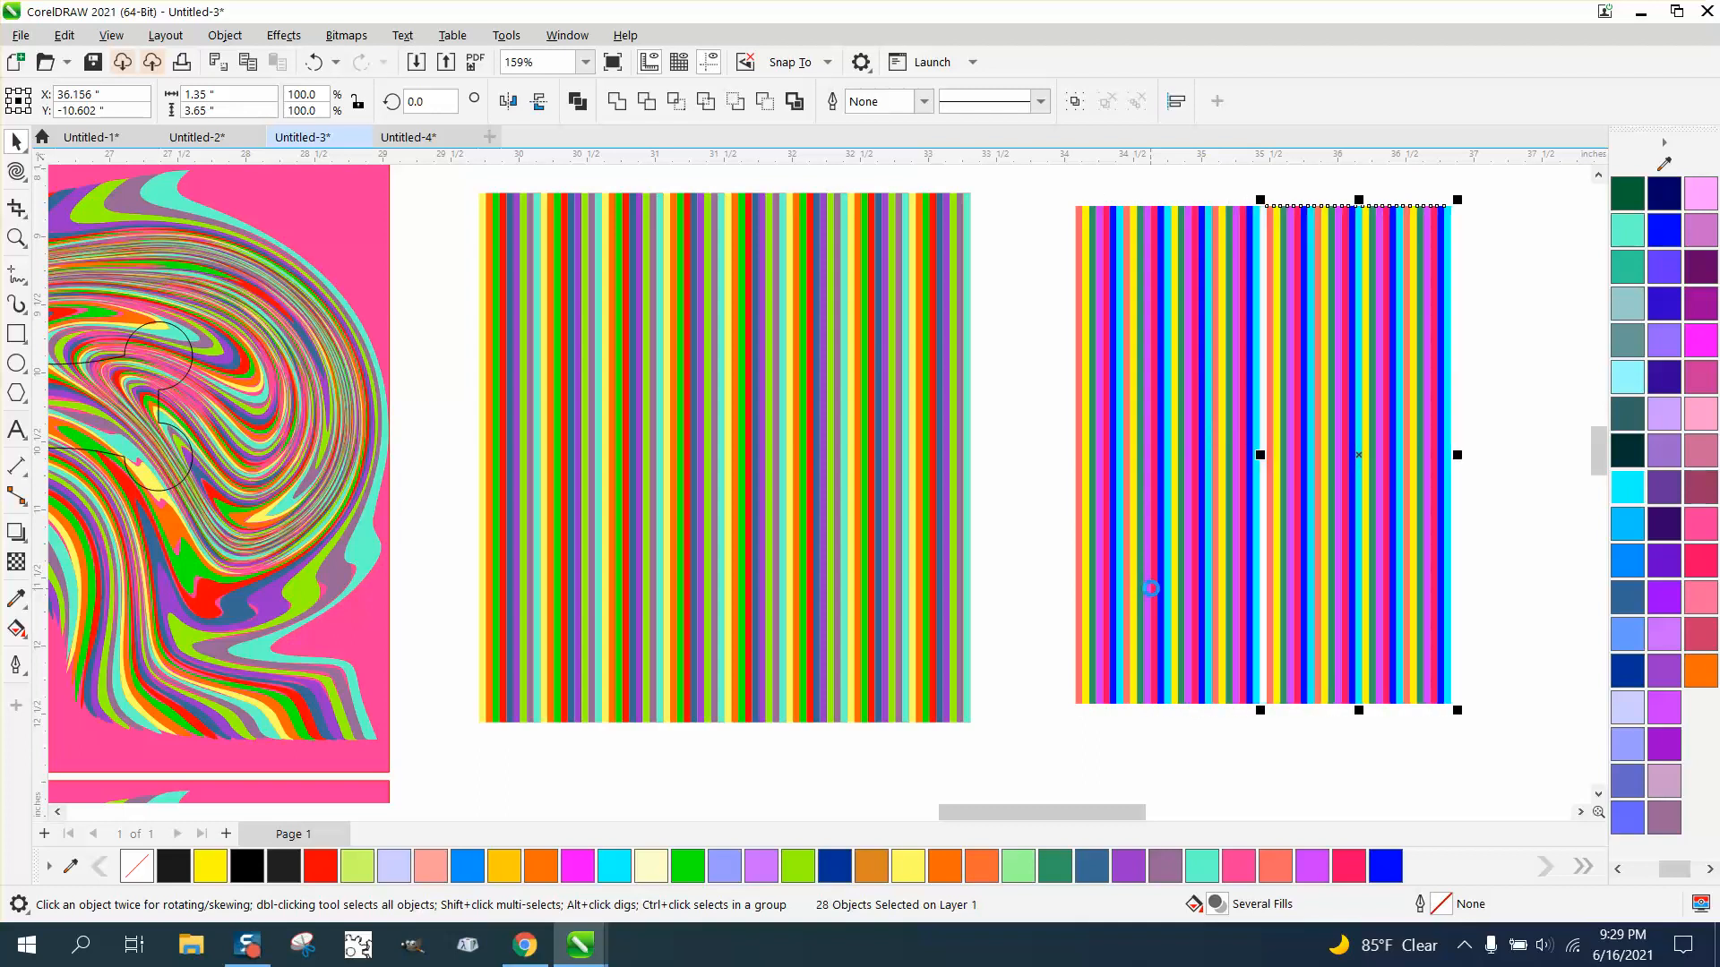
key("Left")
key("Left")
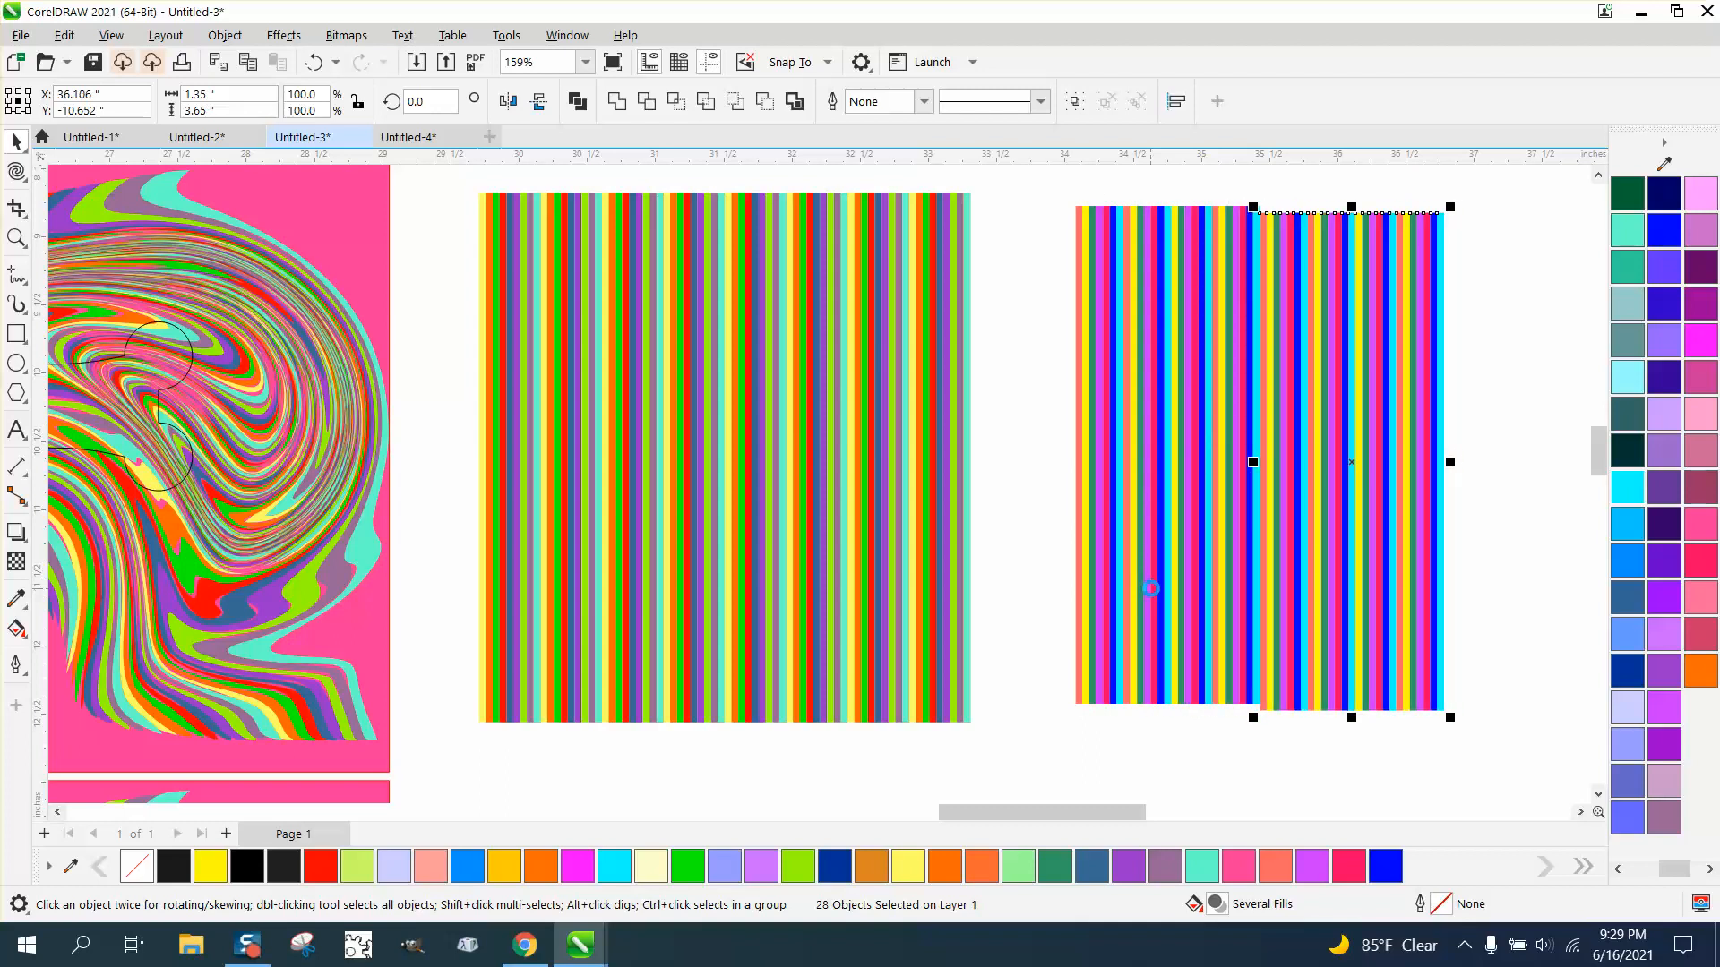
- Duplicate the rightmost 37 stripe objects and move the copy 1.75 inches to the right so it continues the pattern without a gap
scroll(1003, 528, "down", 1)
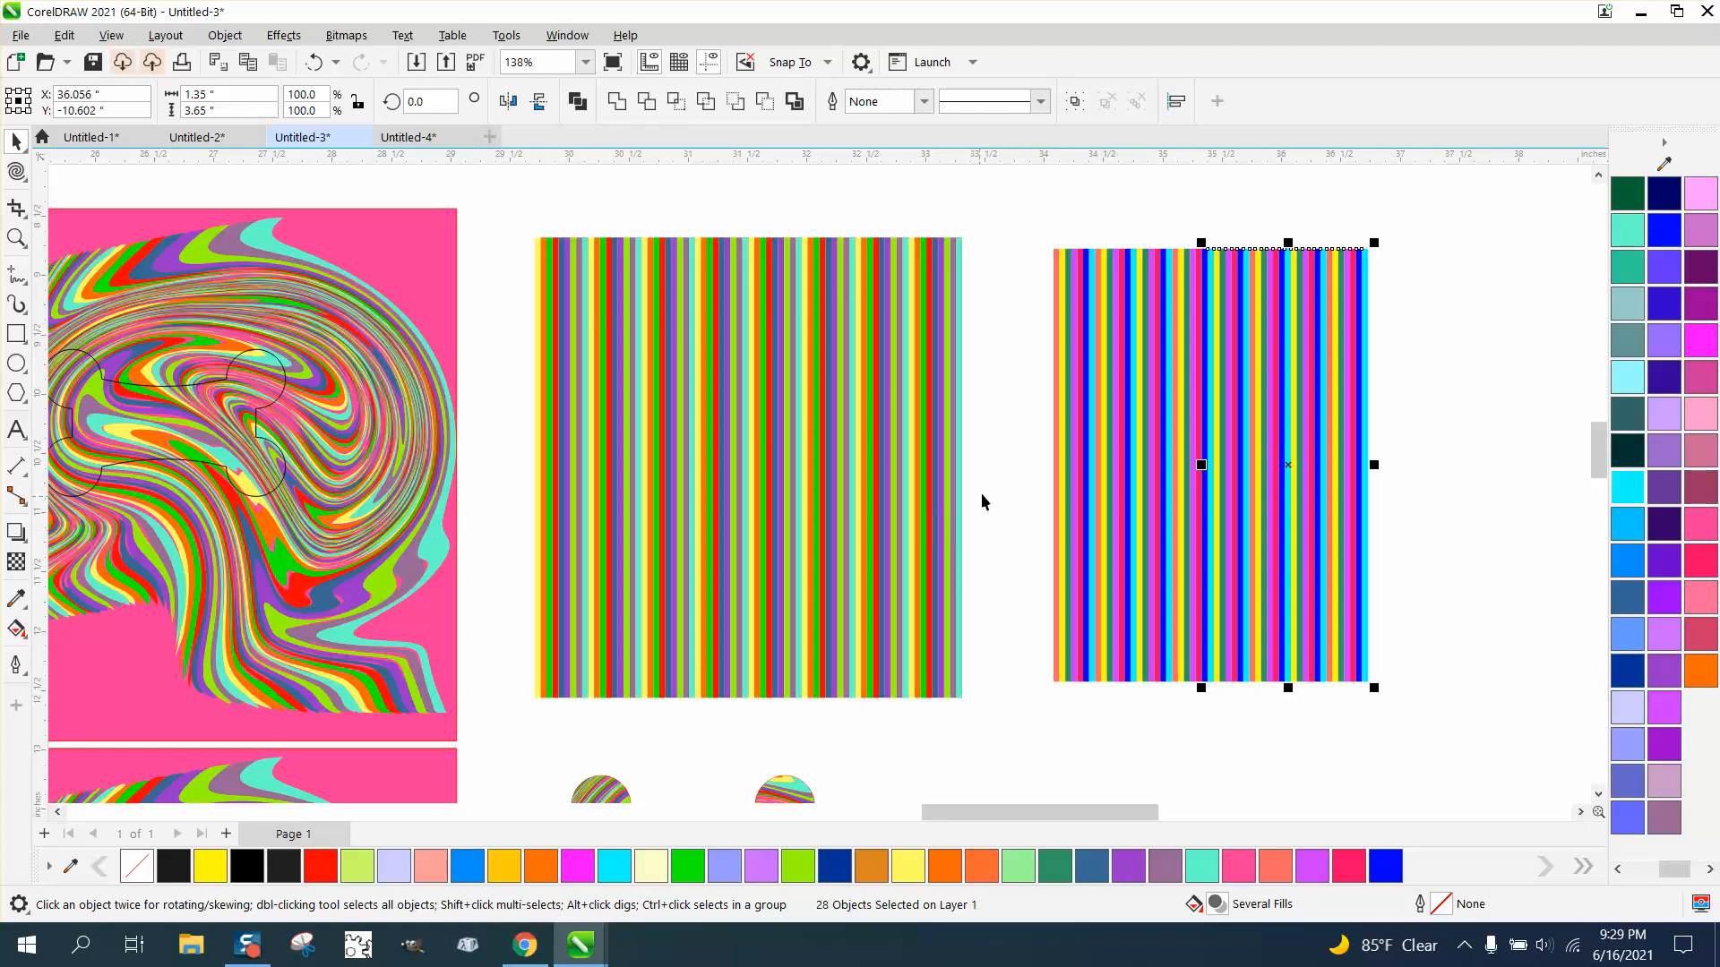
left_click_drag(1028, 235, 1421, 723)
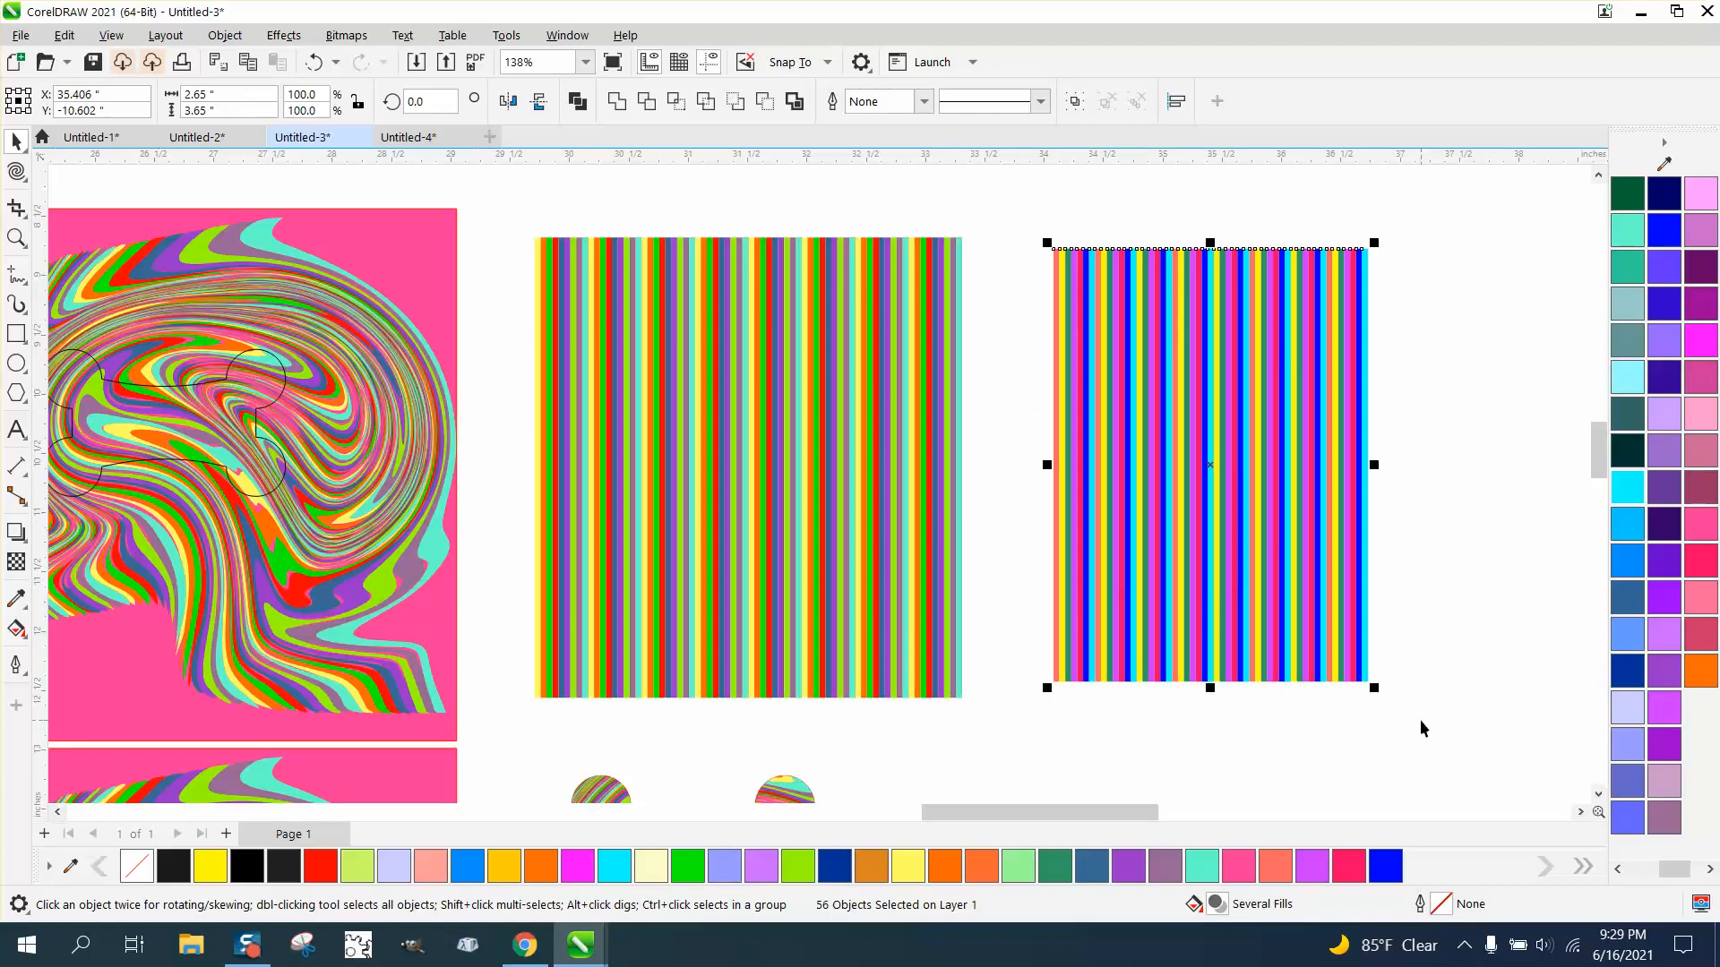
left_click_drag(1162, 215, 1168, 428)
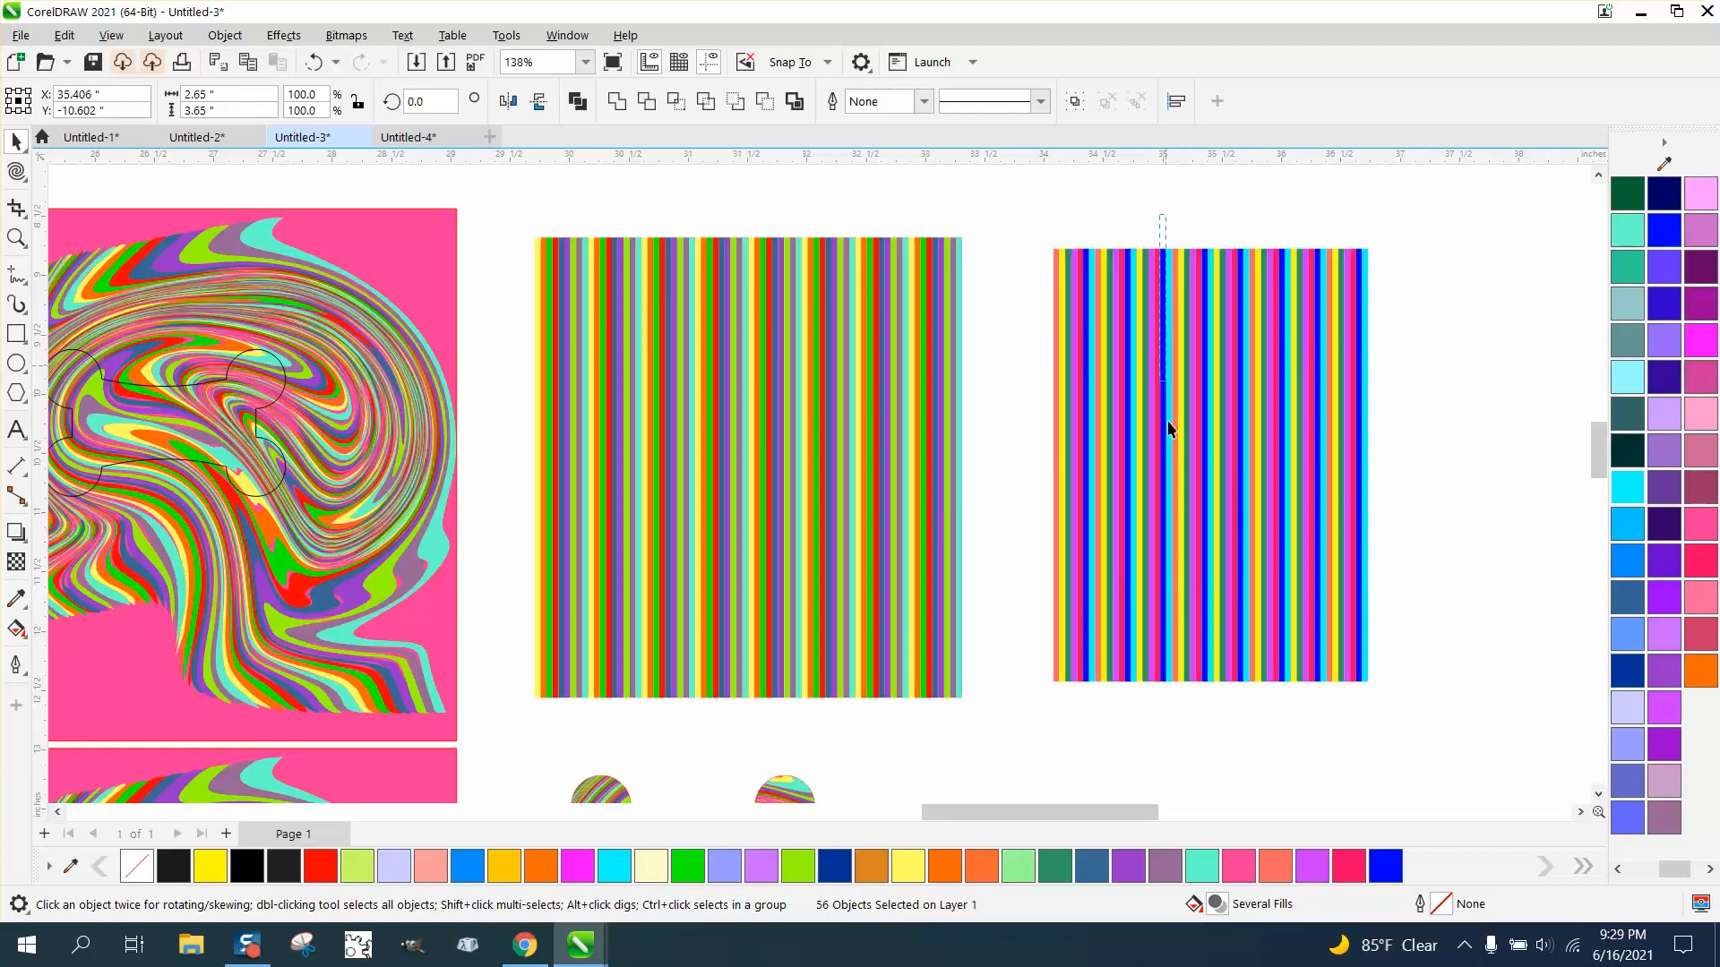
left_click_drag(1378, 732, 1383, 732)
key("KP_Add")
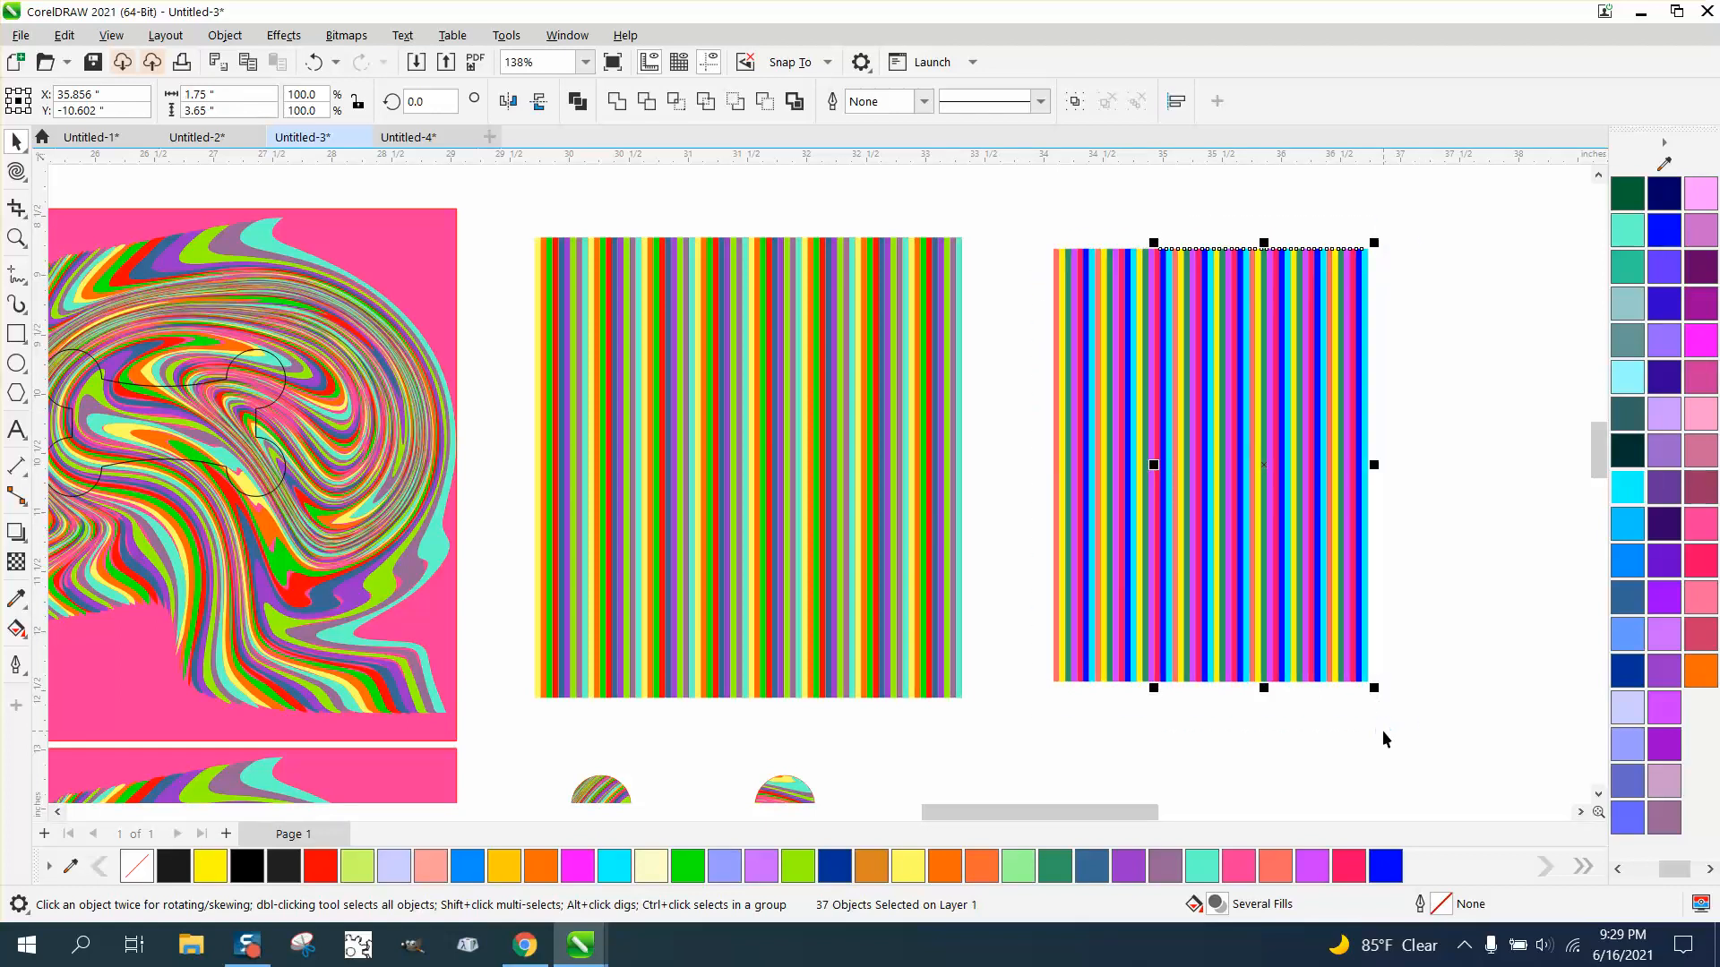
key("Right")
key("Right")
key("Right")
key("Right")
key("Right")
key("Right")
key("Right")
key("Right")
key("Right")
key("Right")
key("Right")
key("Right")
key("Right")
key("Right")
key("Right")
key("Right")
key("Right")
key("Right")
key("Right")
key("Right")
key("Right")
key("Right")
key("Right")
key("Right")
key("Right")
key("Right")
key("Right")
key("Right")
key("Right")
key("Right")
key("Right")
key("Right")
key("Right")
key("Right")
key("Right")
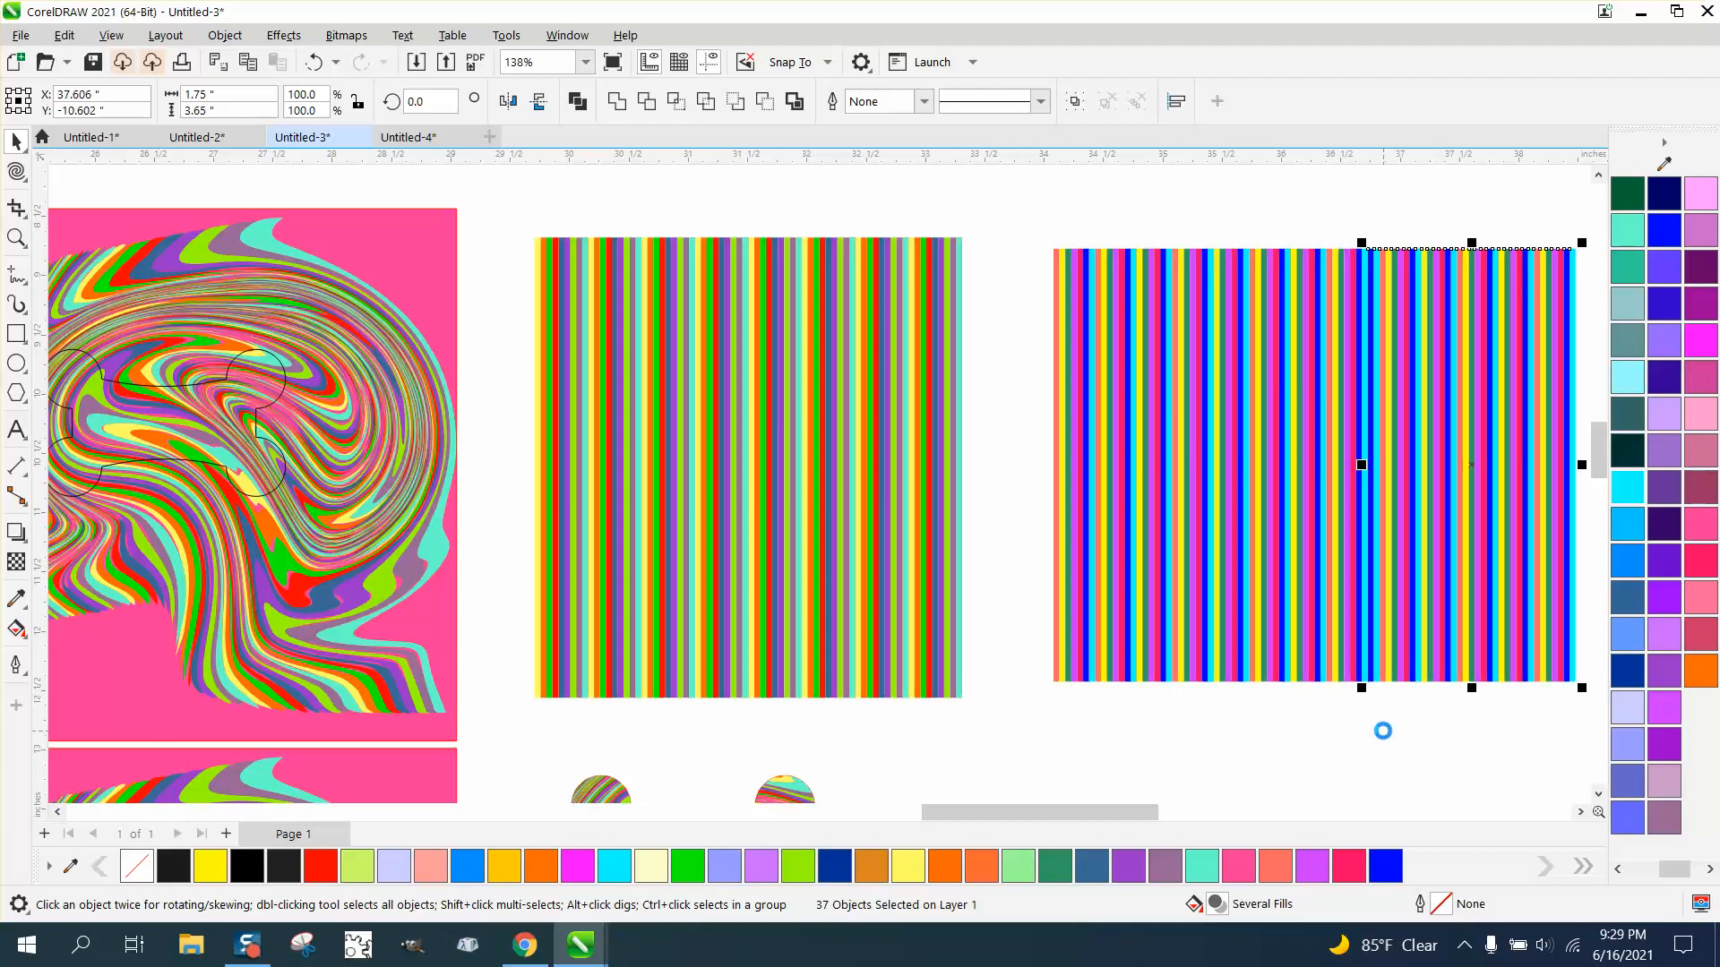
key("Right")
key("Down")
key("Up")
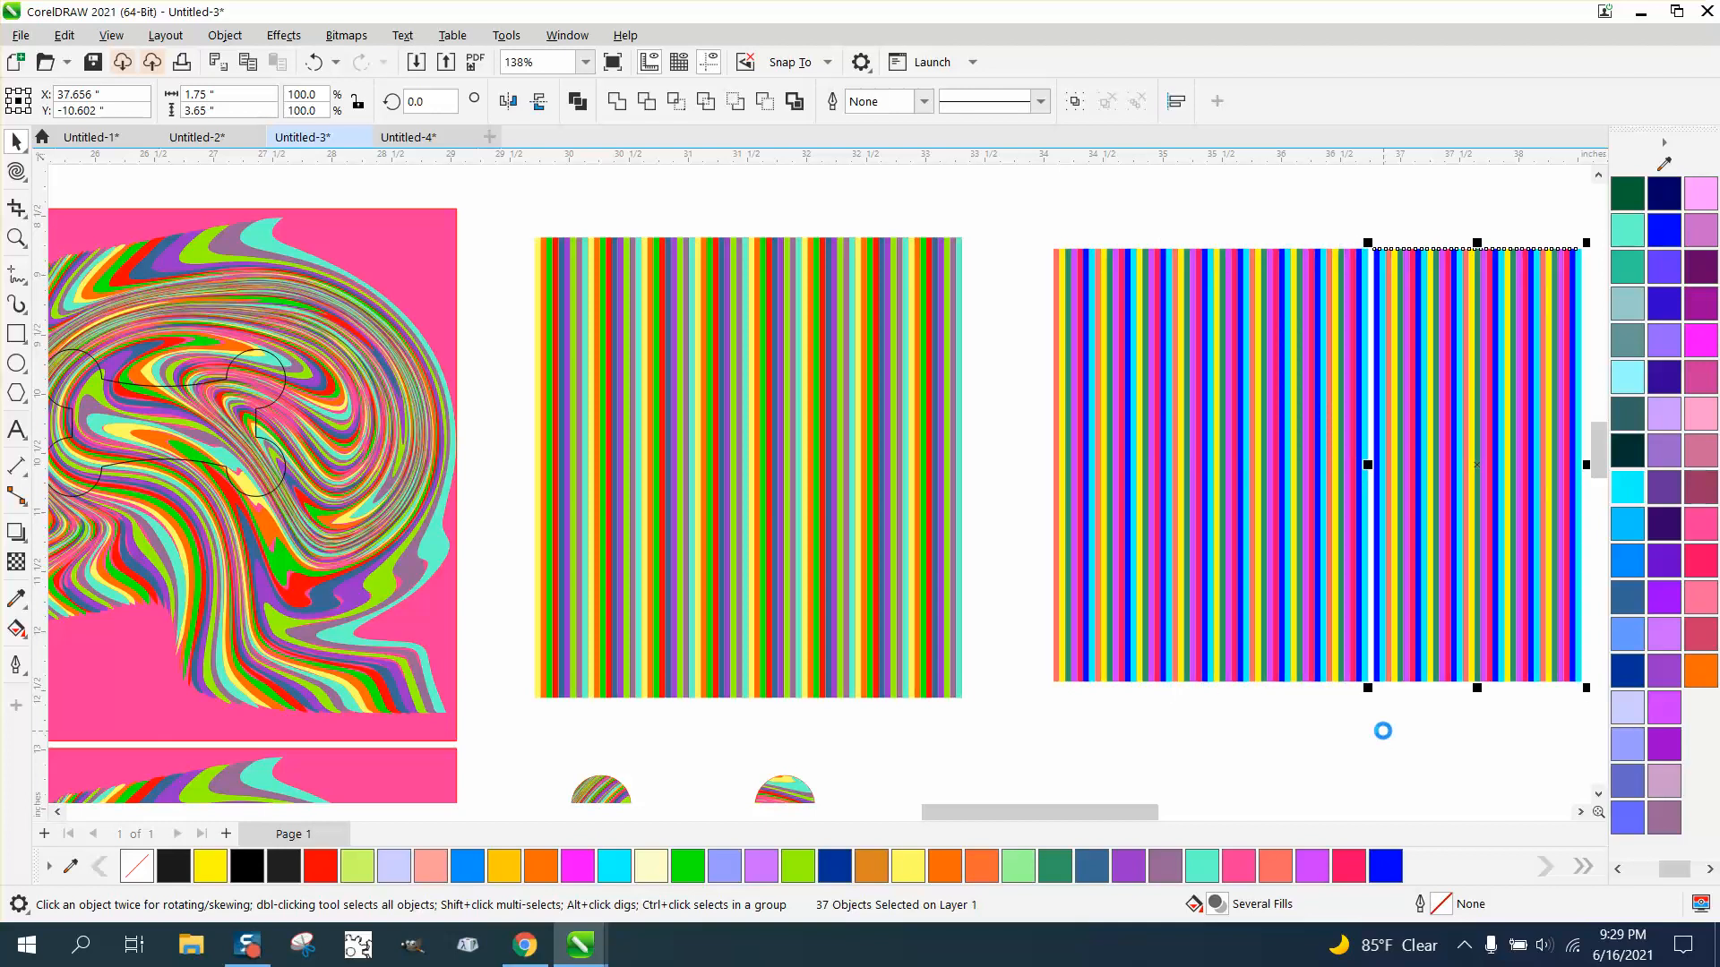
key("Left")
- Select every stripe of the new multicoloured block and group them into one object
scroll(1024, 277, "down", 1)
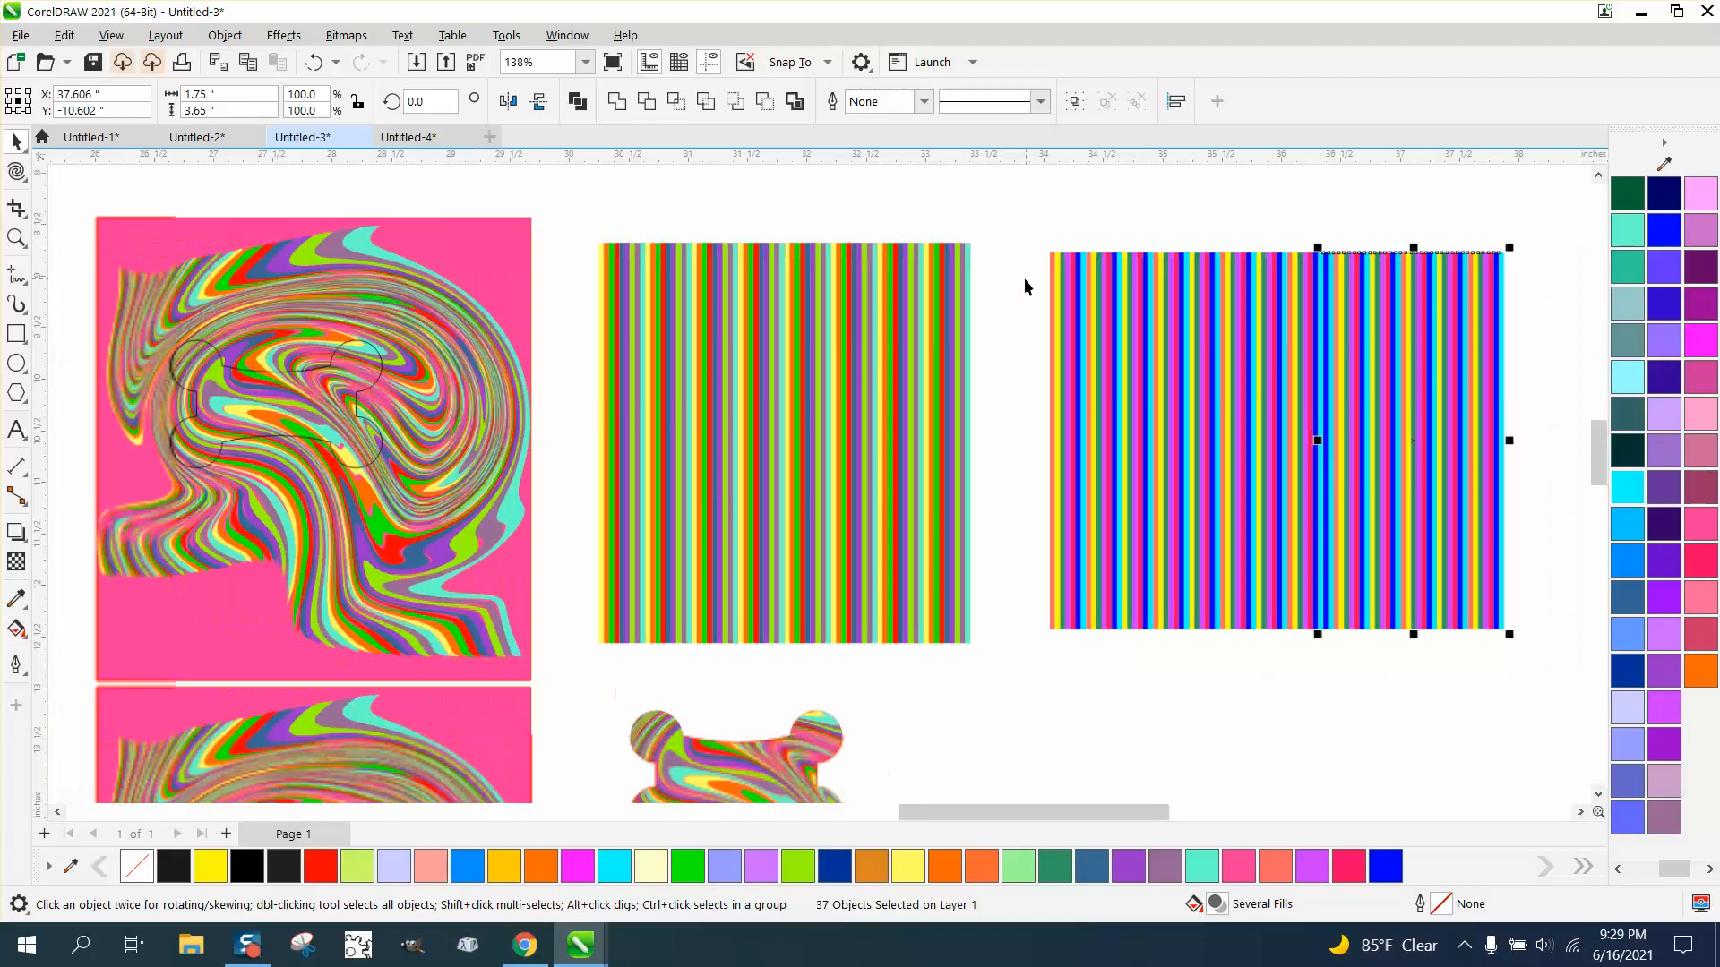
left_click_drag(1028, 233, 1531, 683)
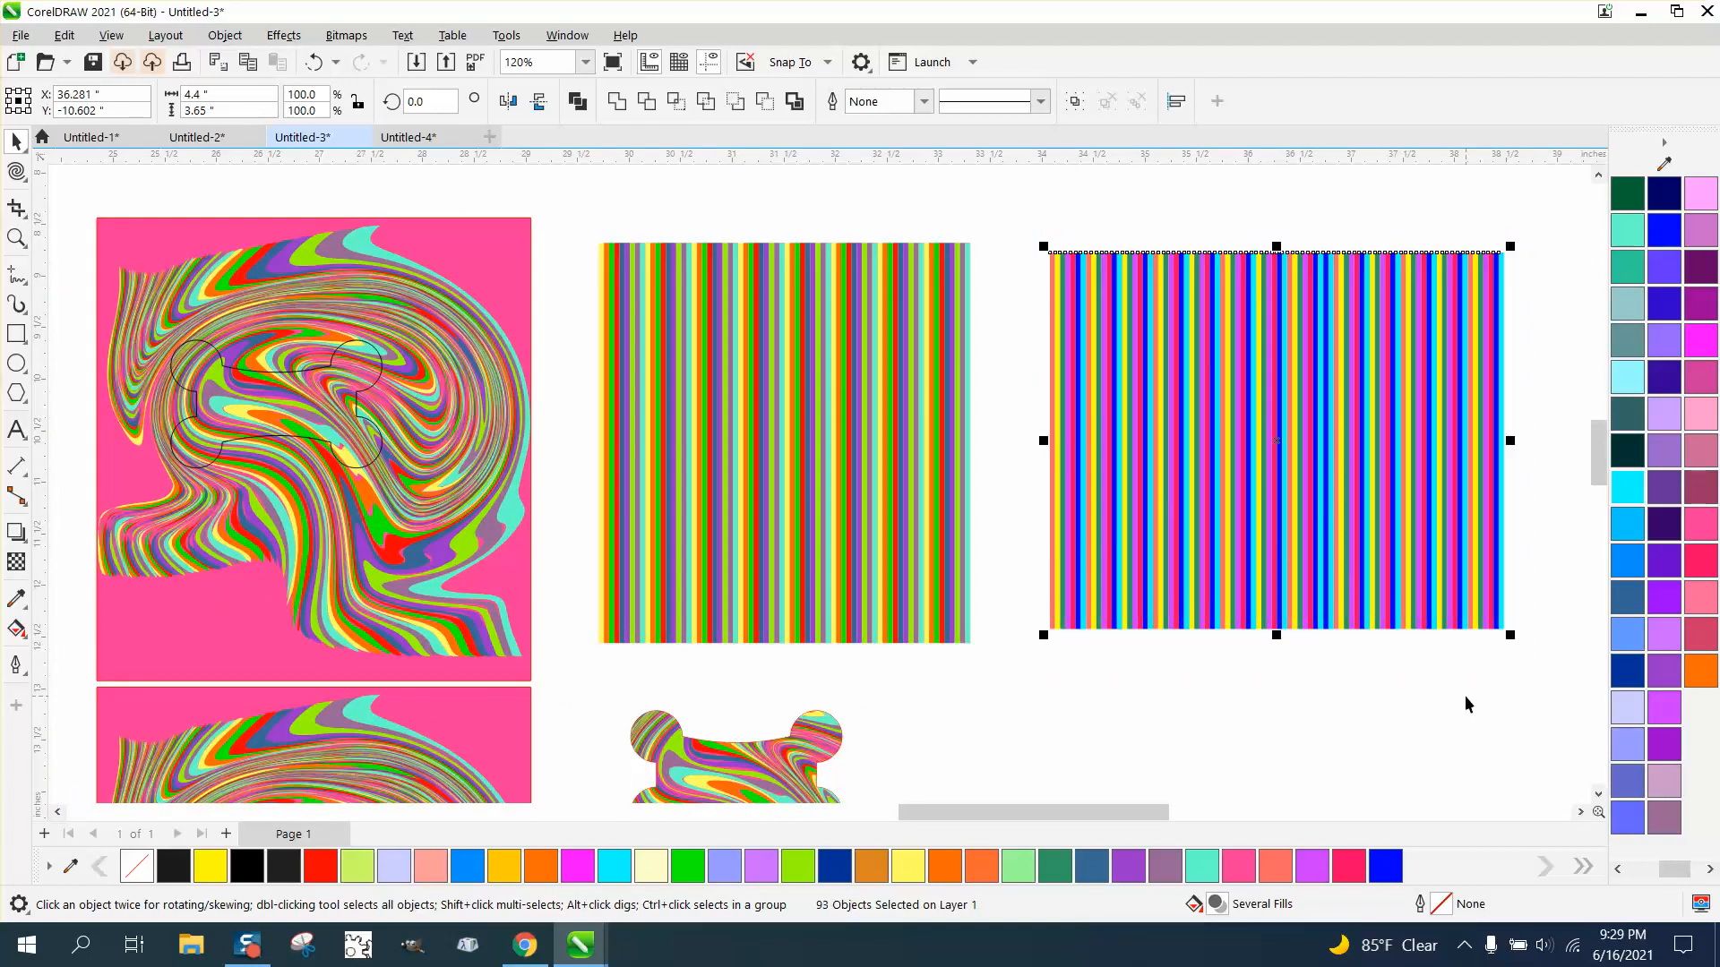
key("ctrl+g")
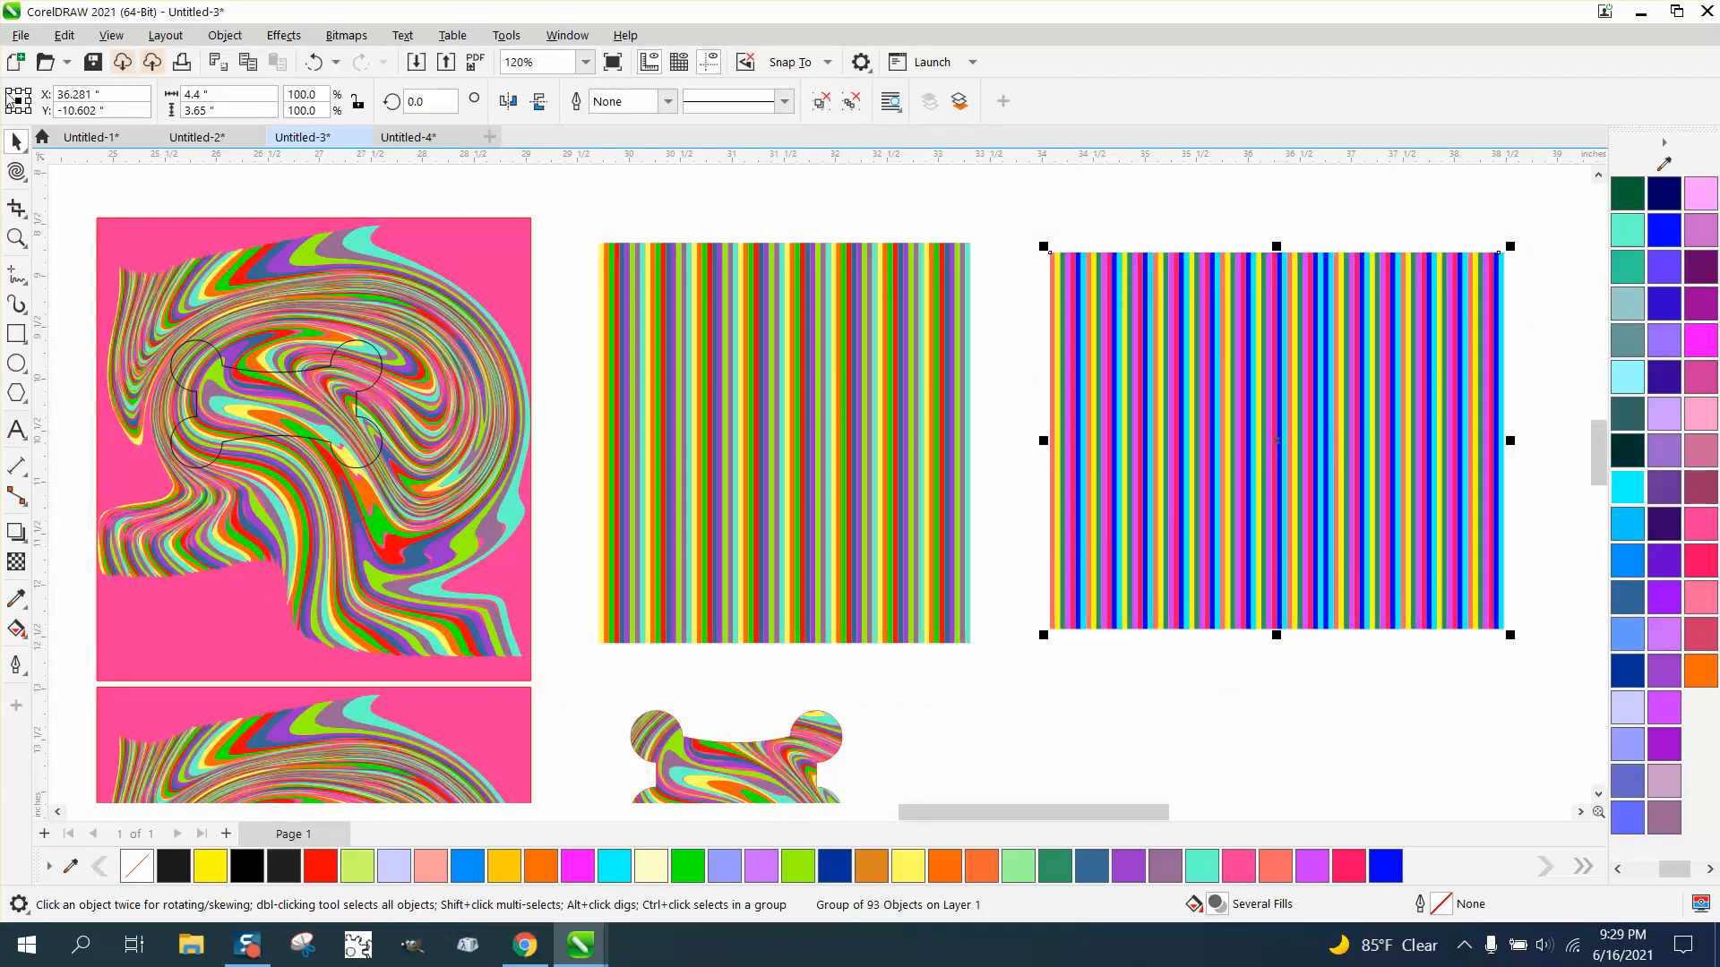
- Smear the new stripe group inward from its right, left, upper and lower edges with a 4.0-inch nib at pressure 85
left_click(29, 180)
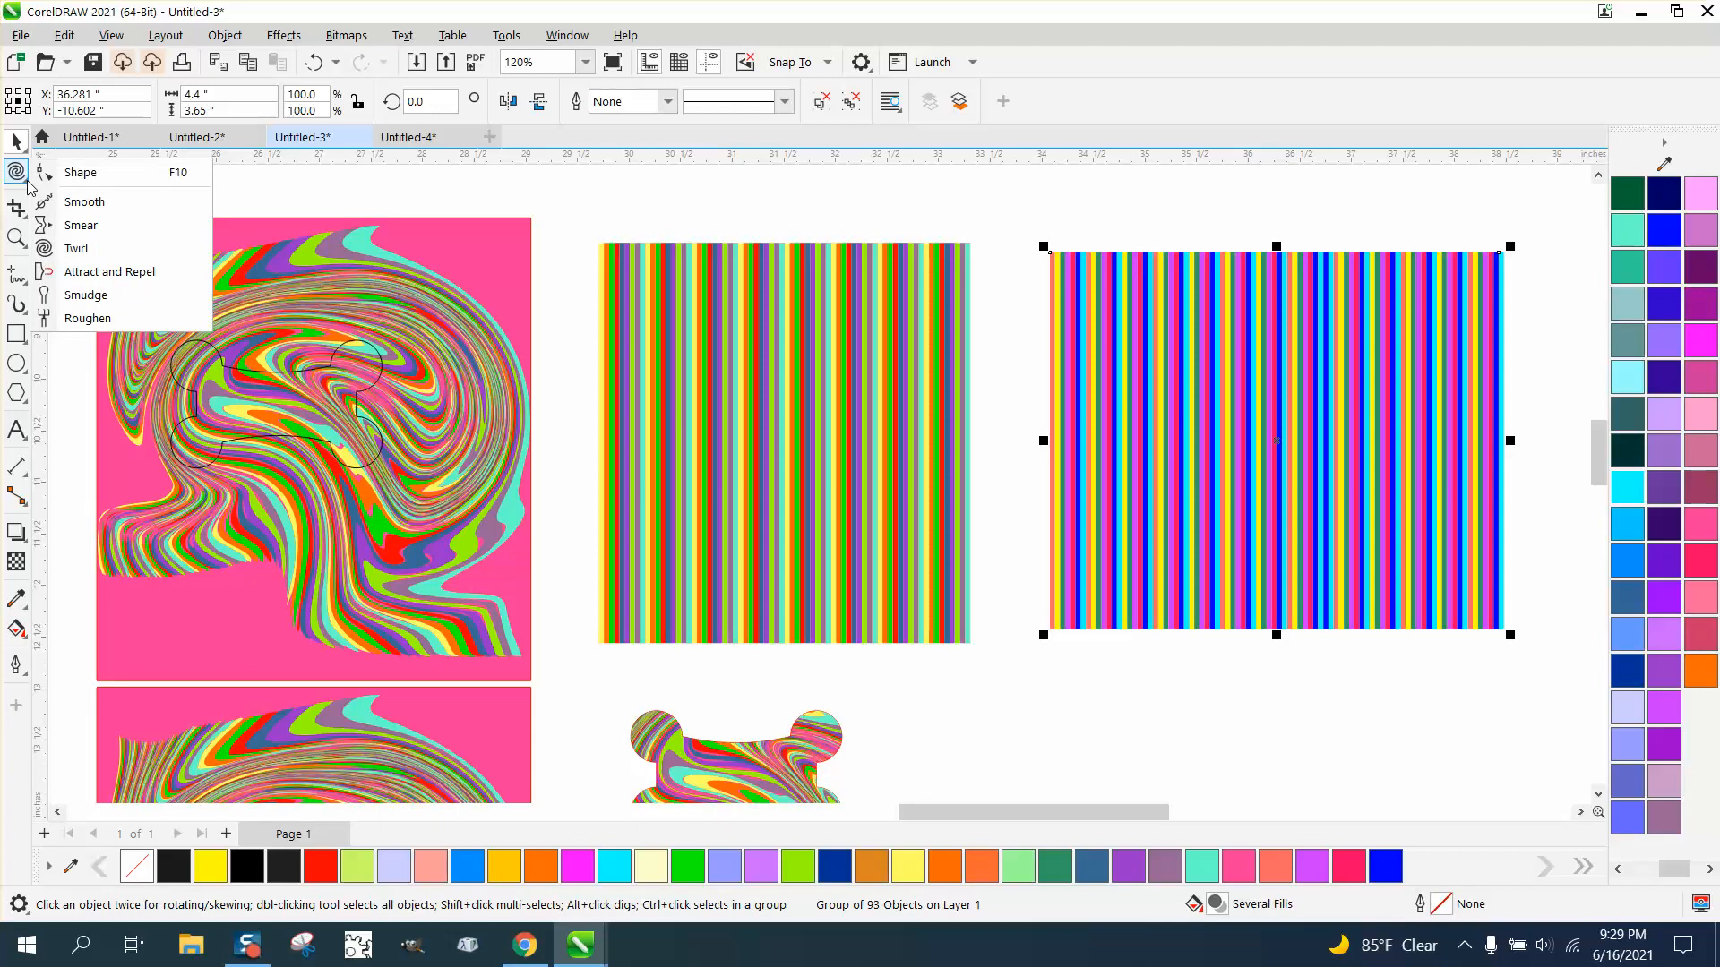
left_click(79, 224)
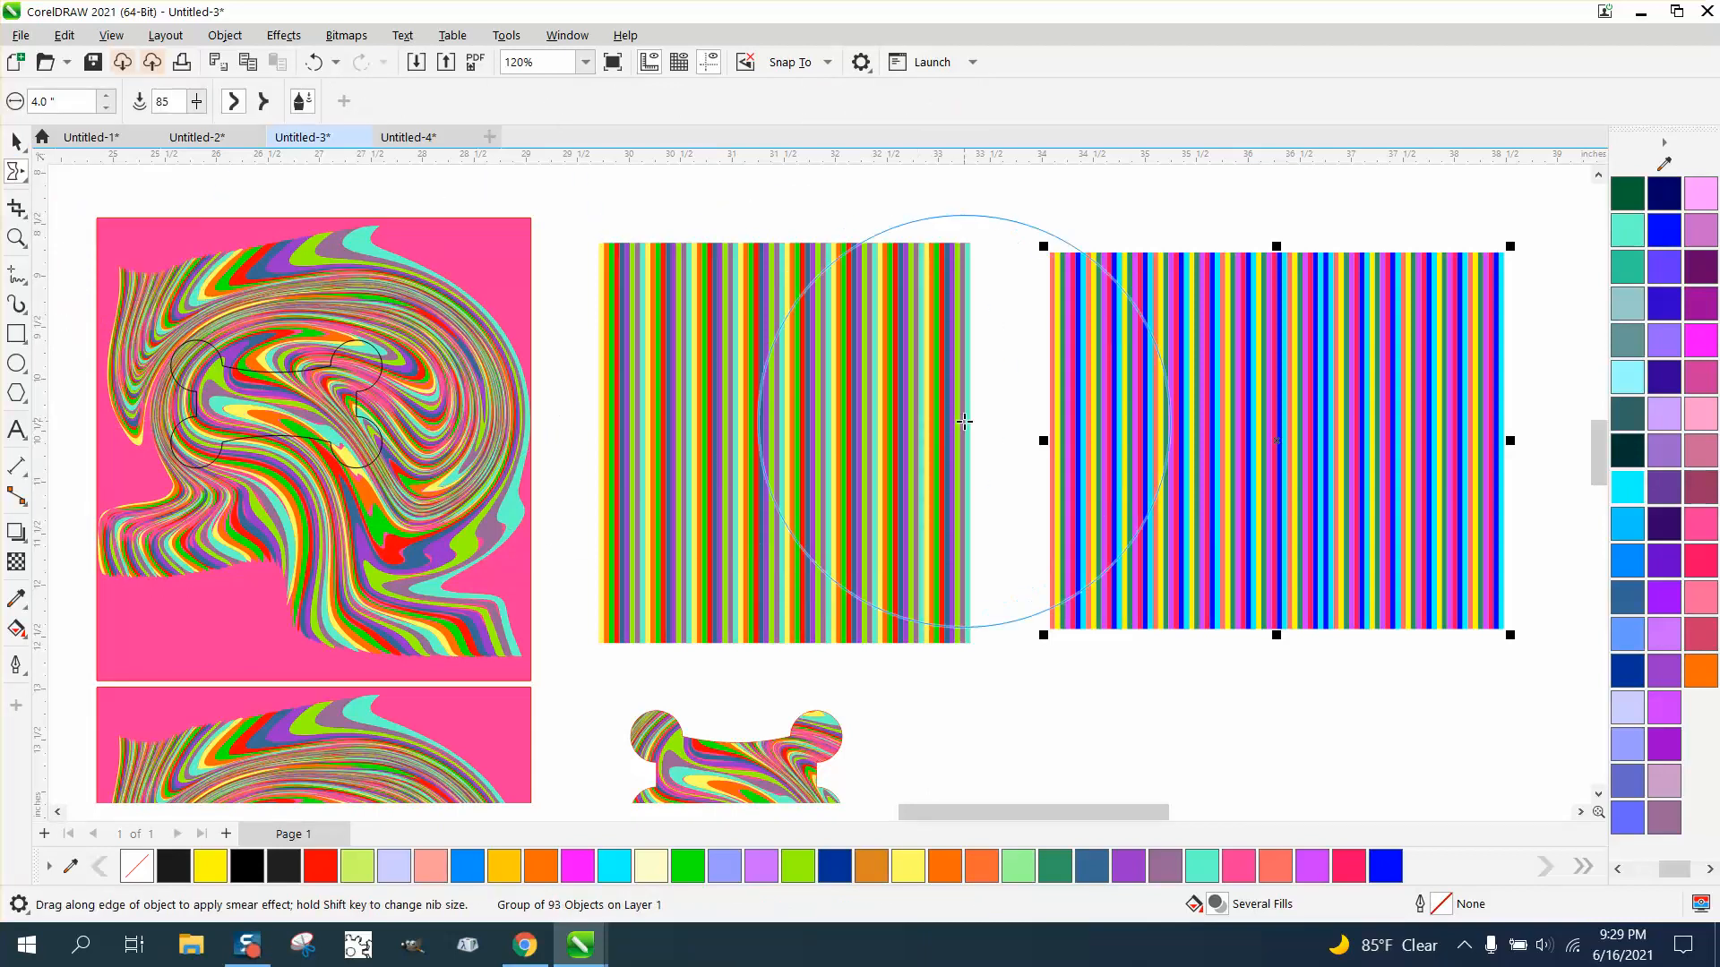
left_click_drag(1595, 322, 1222, 349)
left_click_drag(1133, 486, 1323, 498)
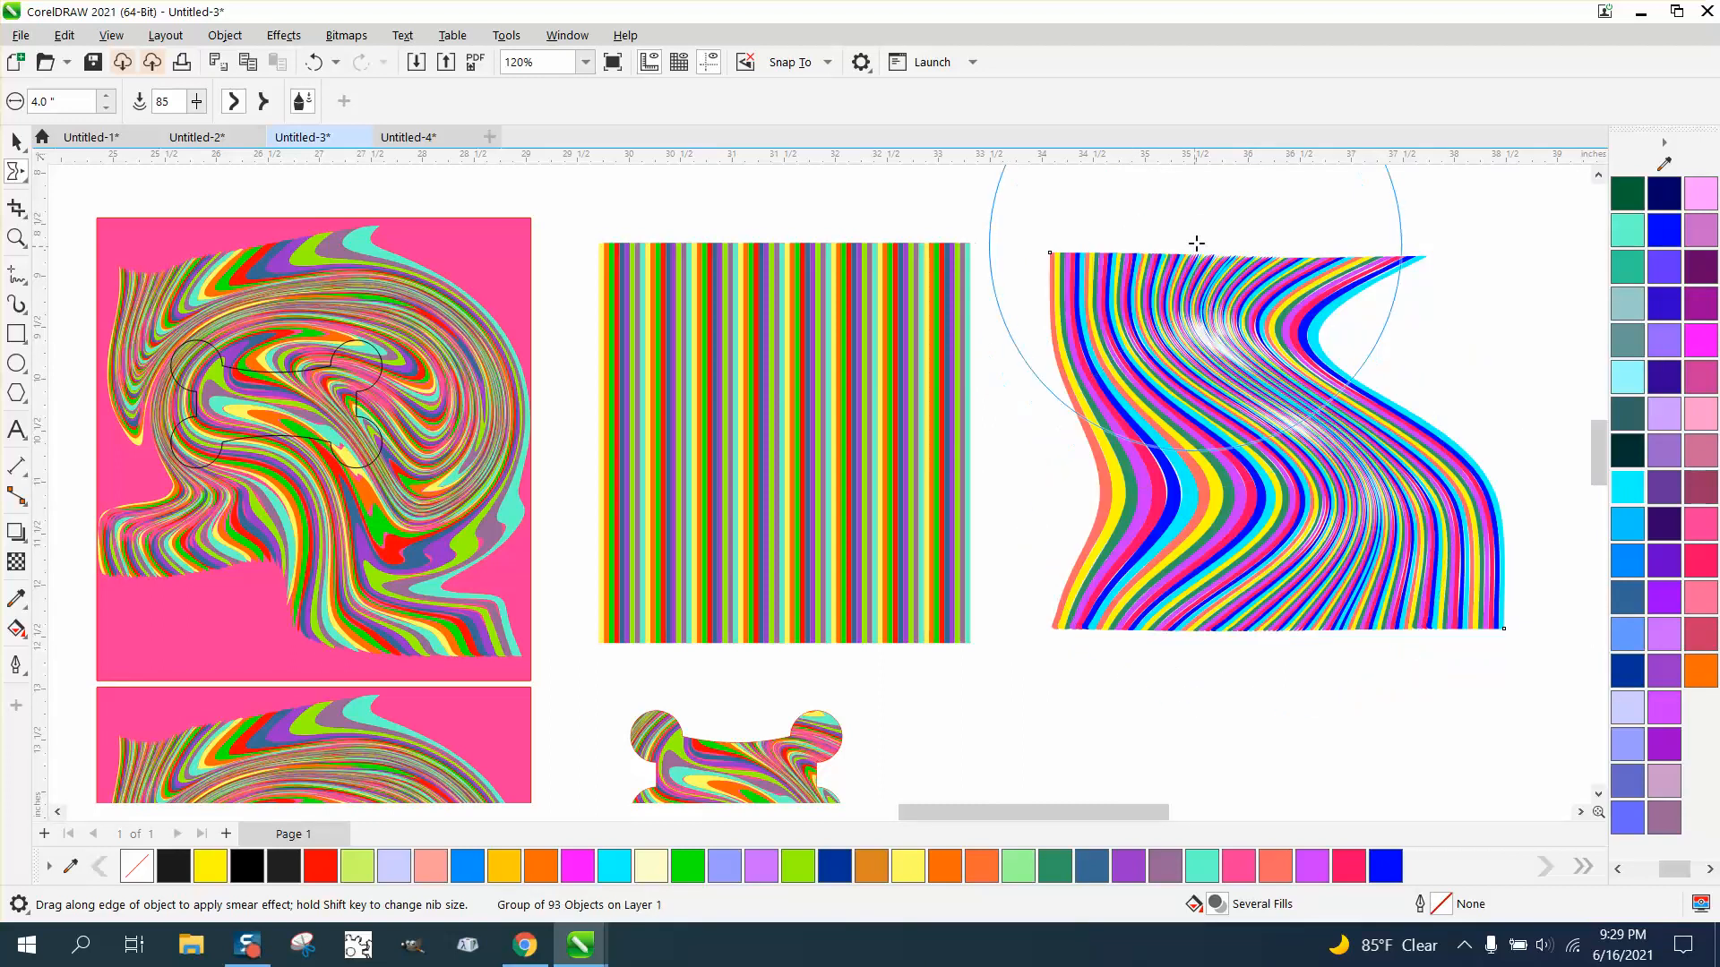
left_click_drag(1195, 240, 1231, 369)
left_click_drag(1259, 611, 1196, 563)
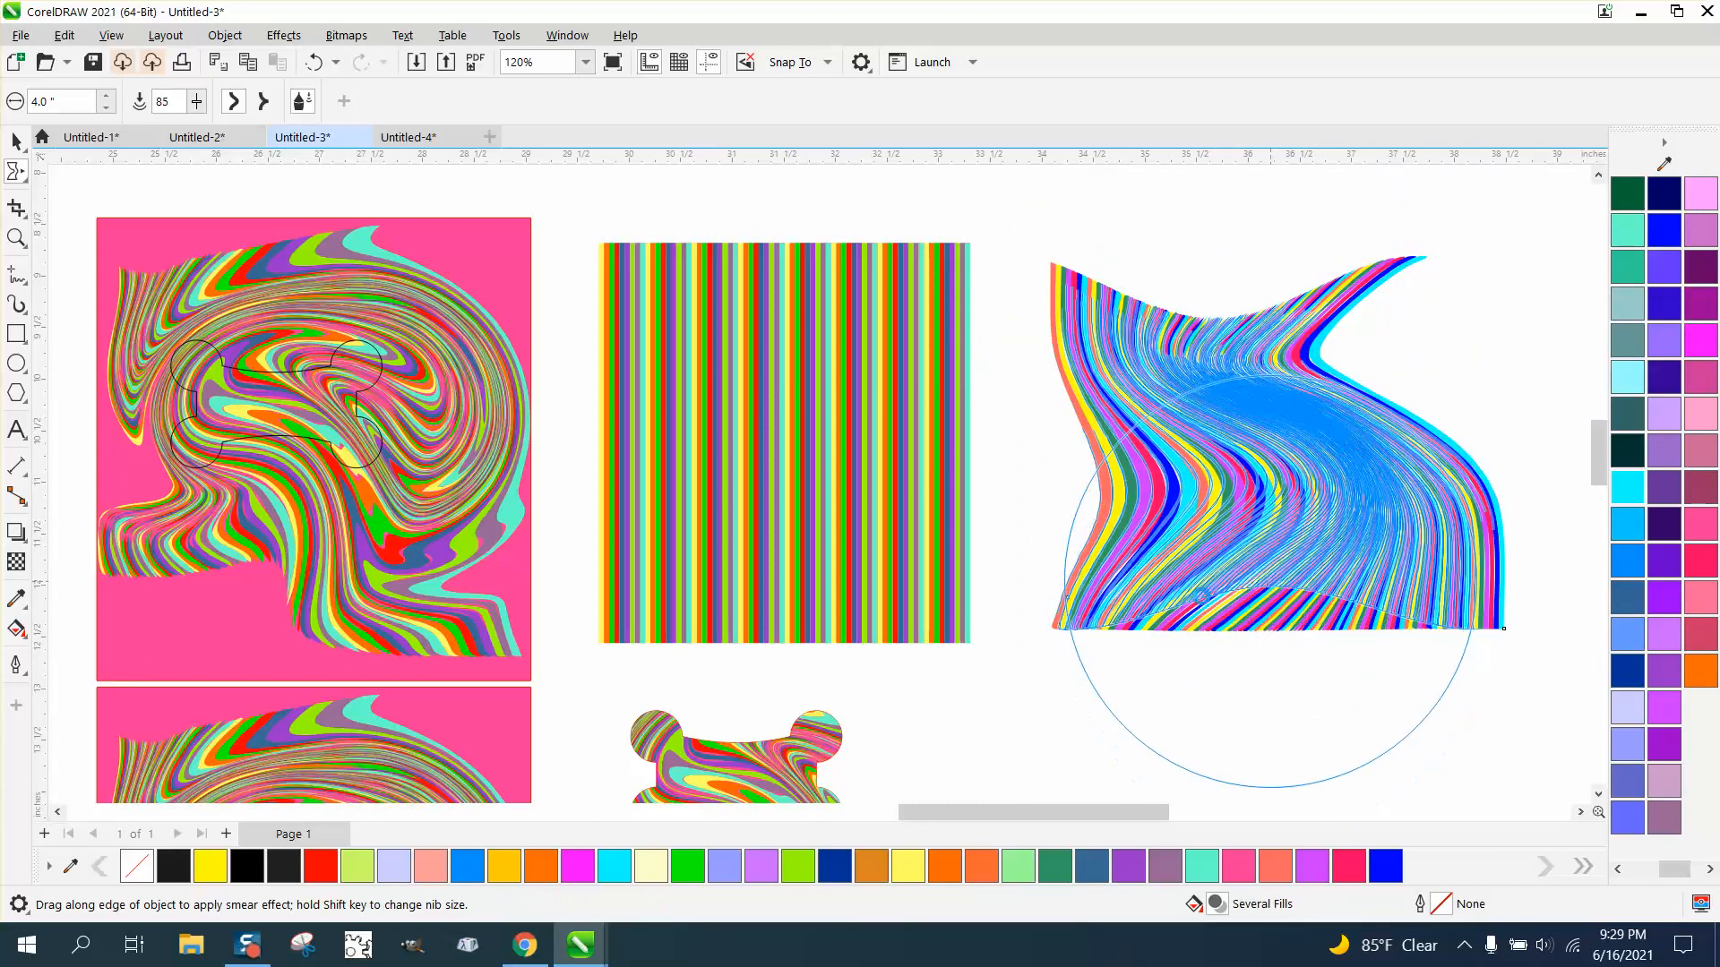
- Twirl the smeared stripes counterclockwise around their centre and again at the lower right edge, using a 4.0-inch nib at rate 50
left_click(18, 239)
left_click_drag(1149, 346, 1297, 415)
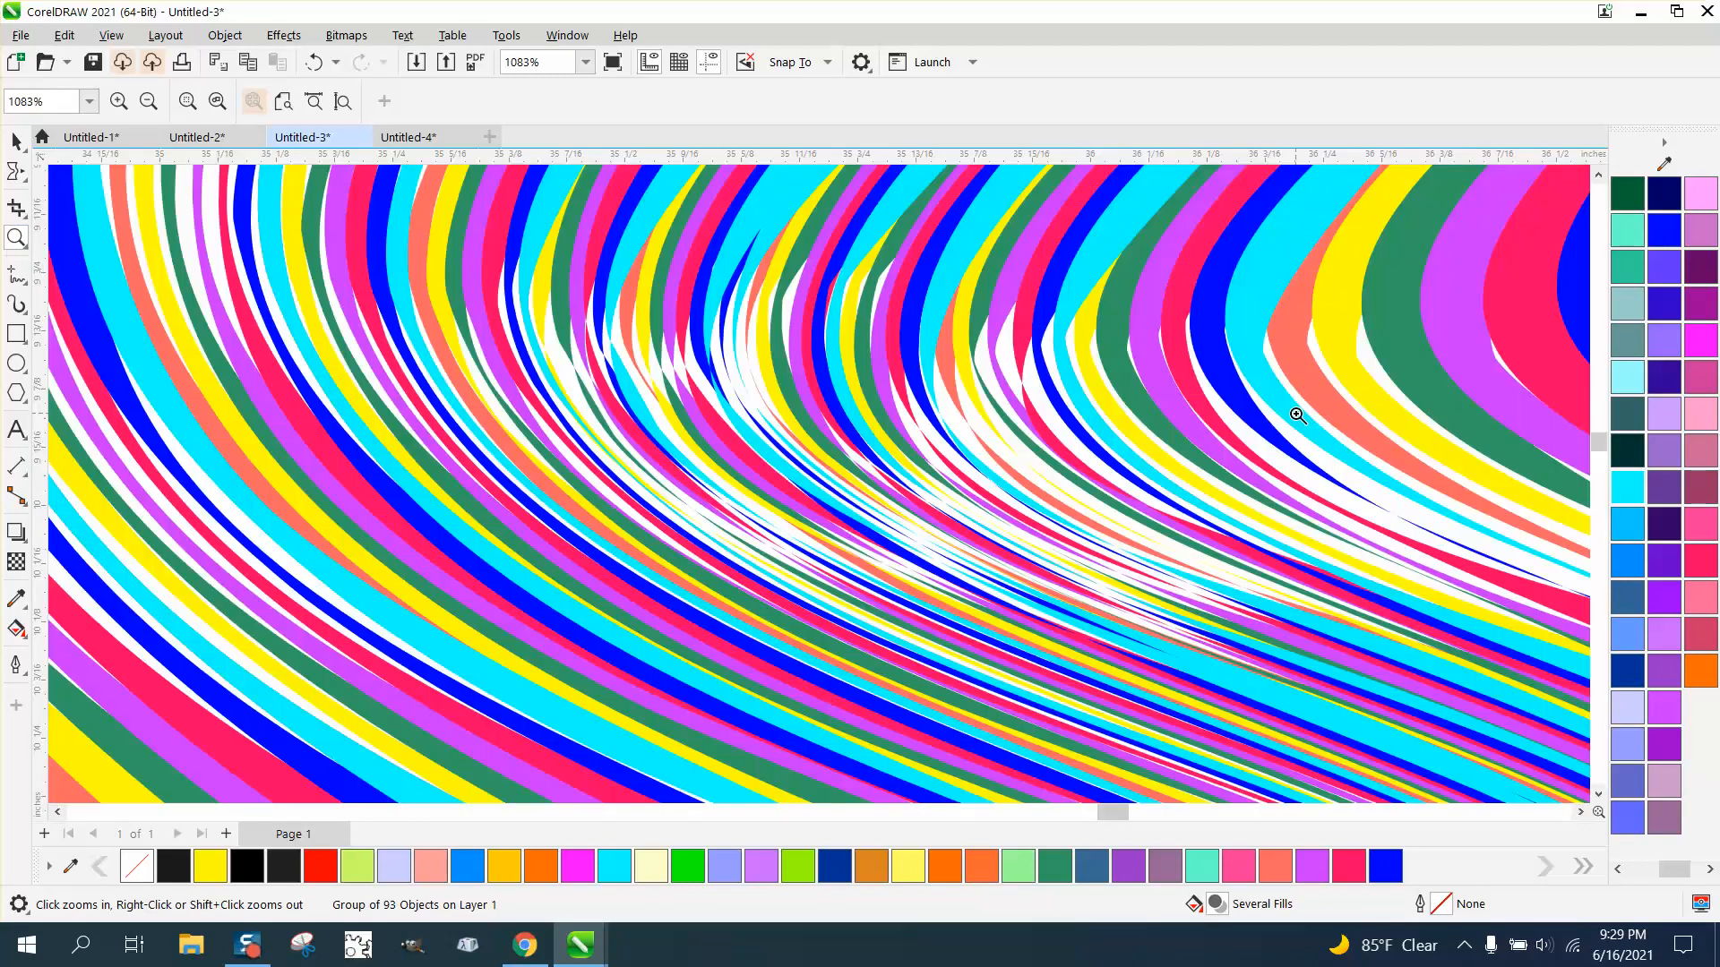
scroll(799, 405, "down", 8)
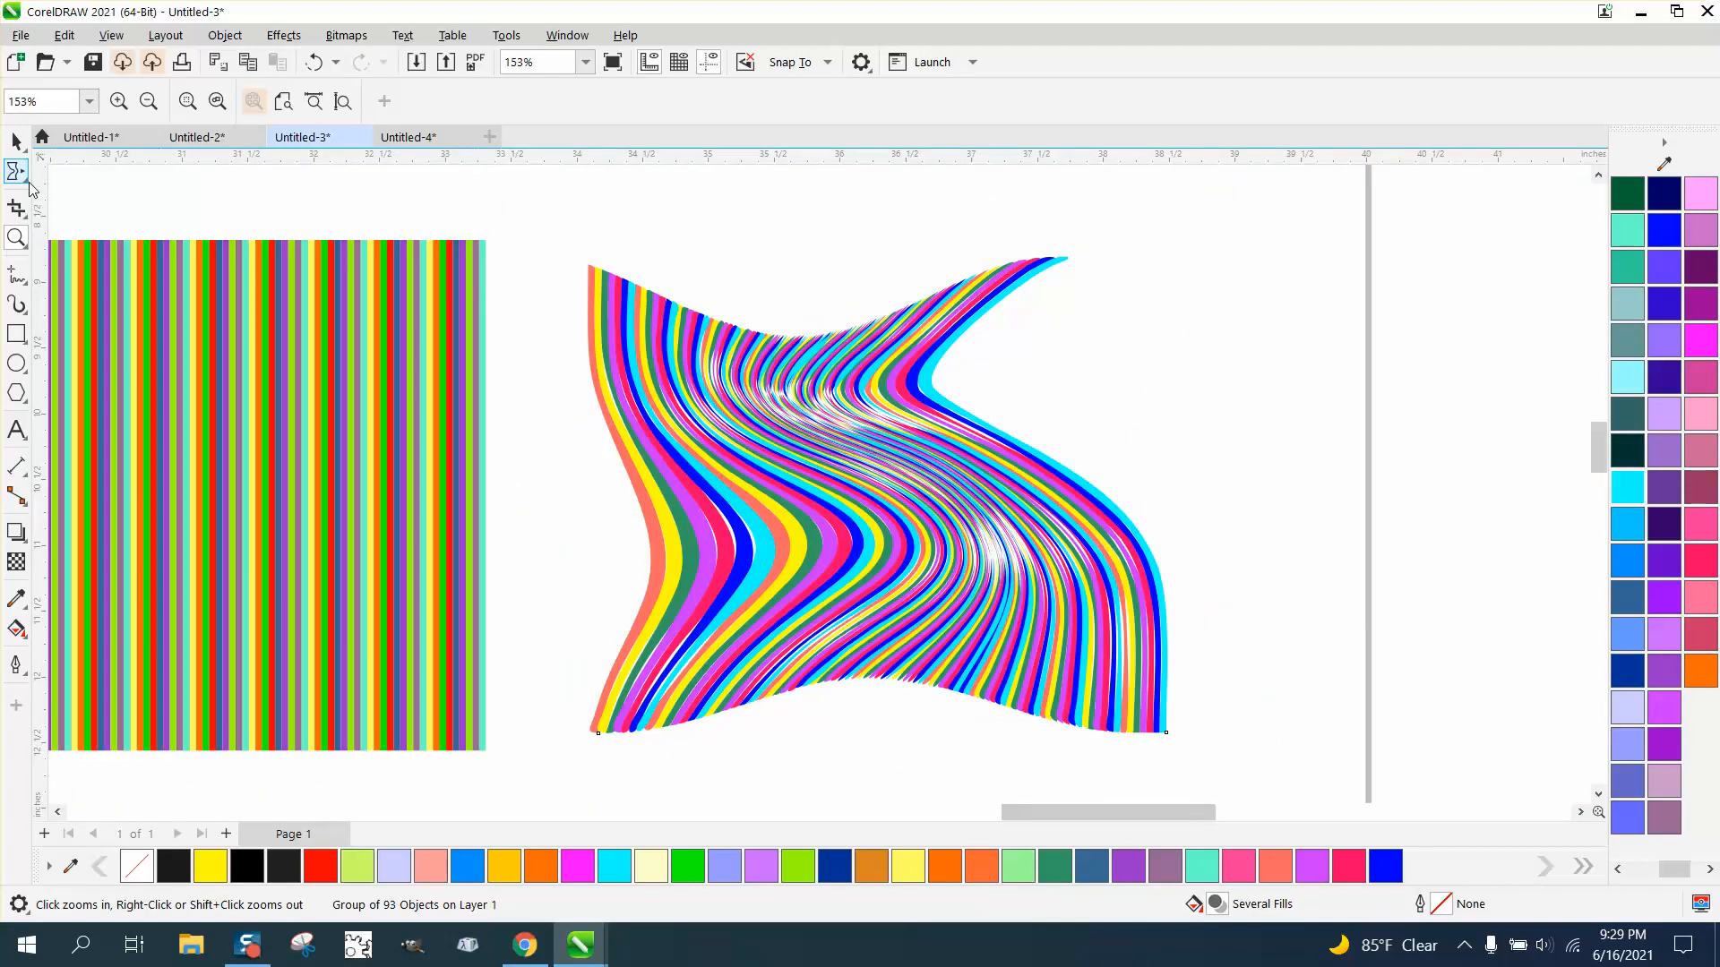
left_click(29, 188)
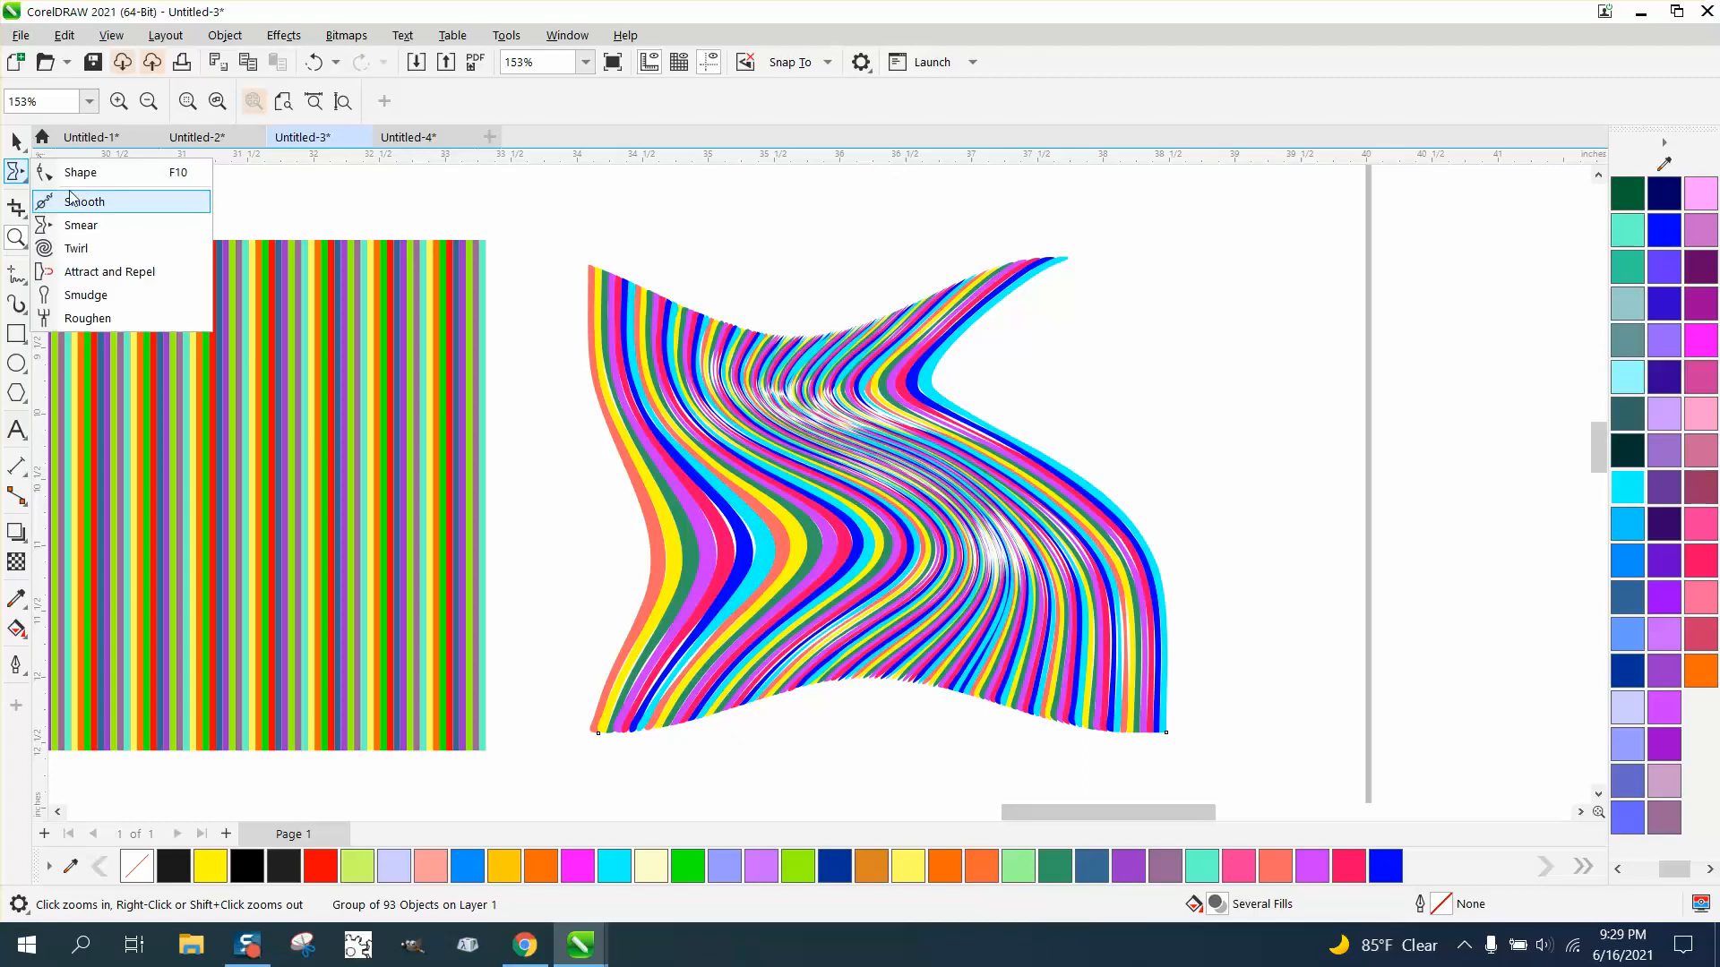
left_click(64, 246)
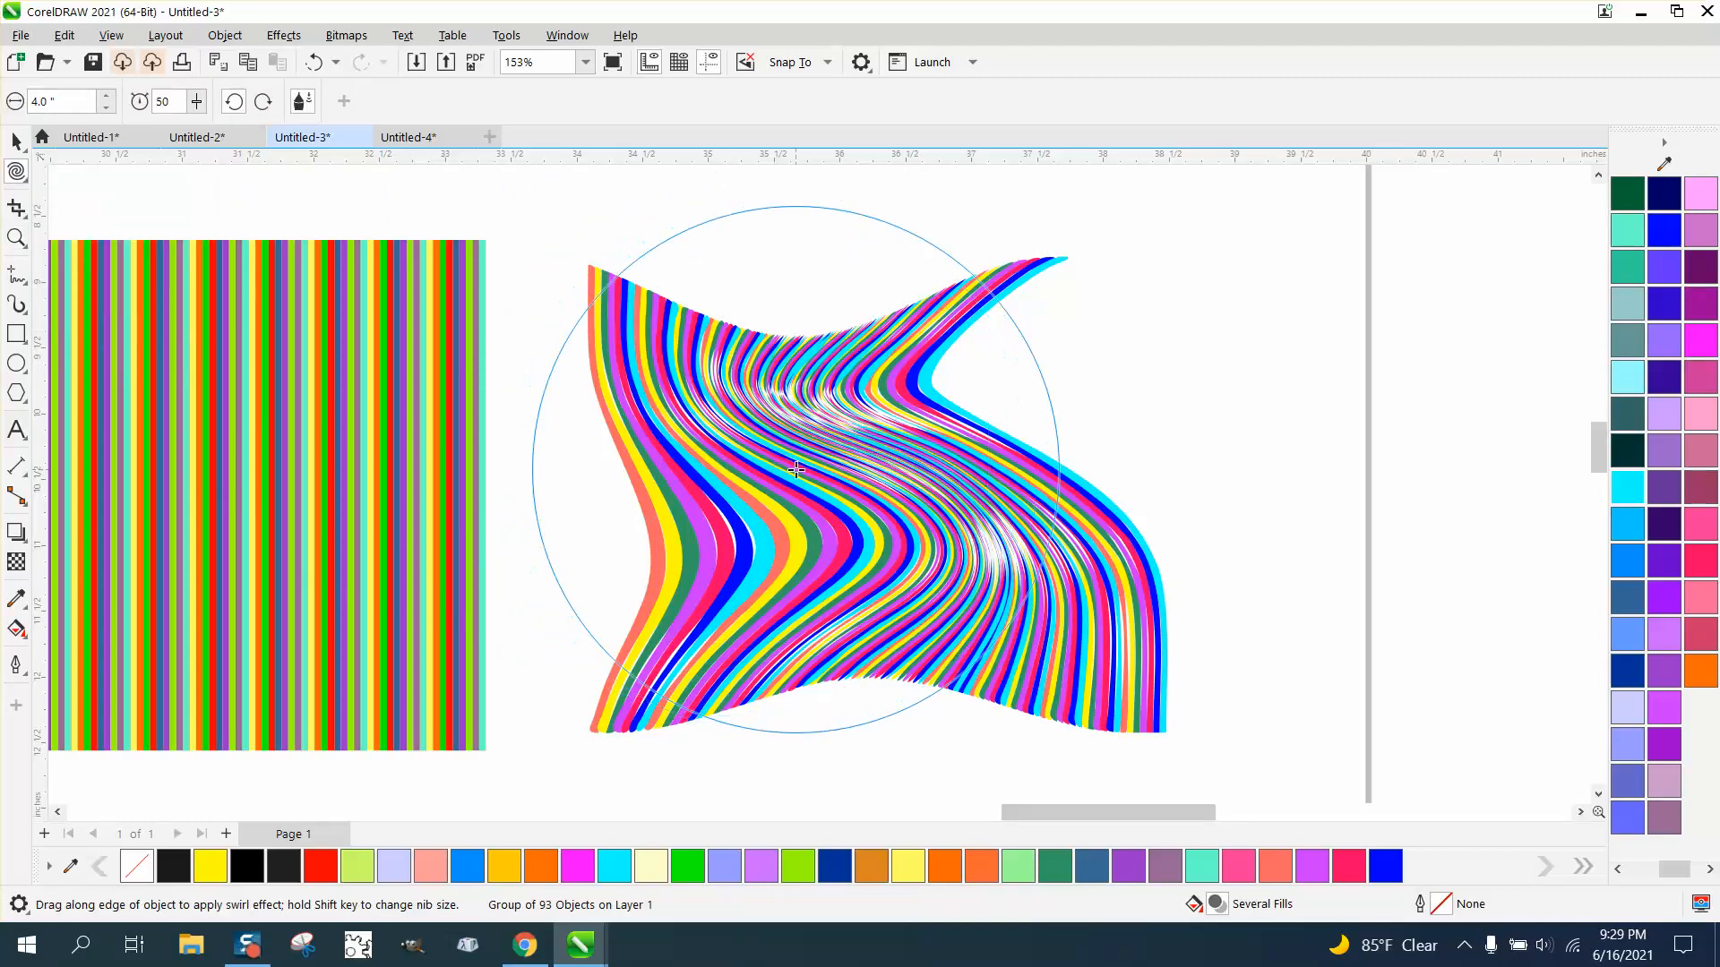
left_click_drag(788, 461, 884, 538)
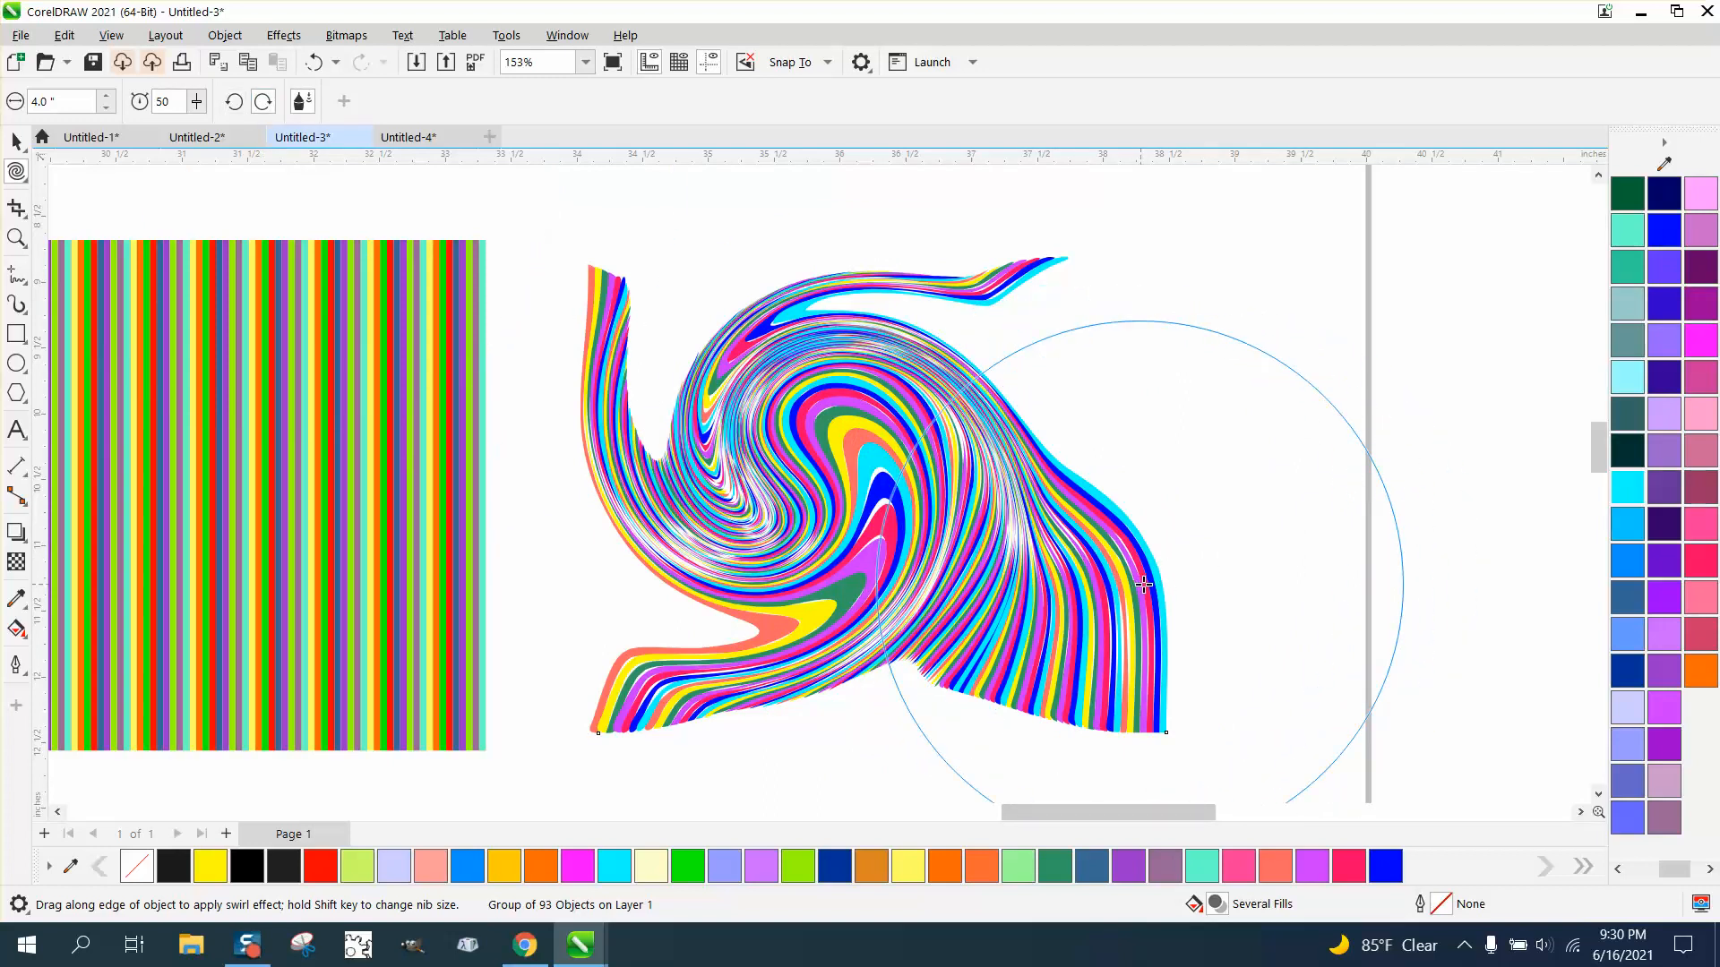
left_click_drag(1217, 561, 1175, 575)
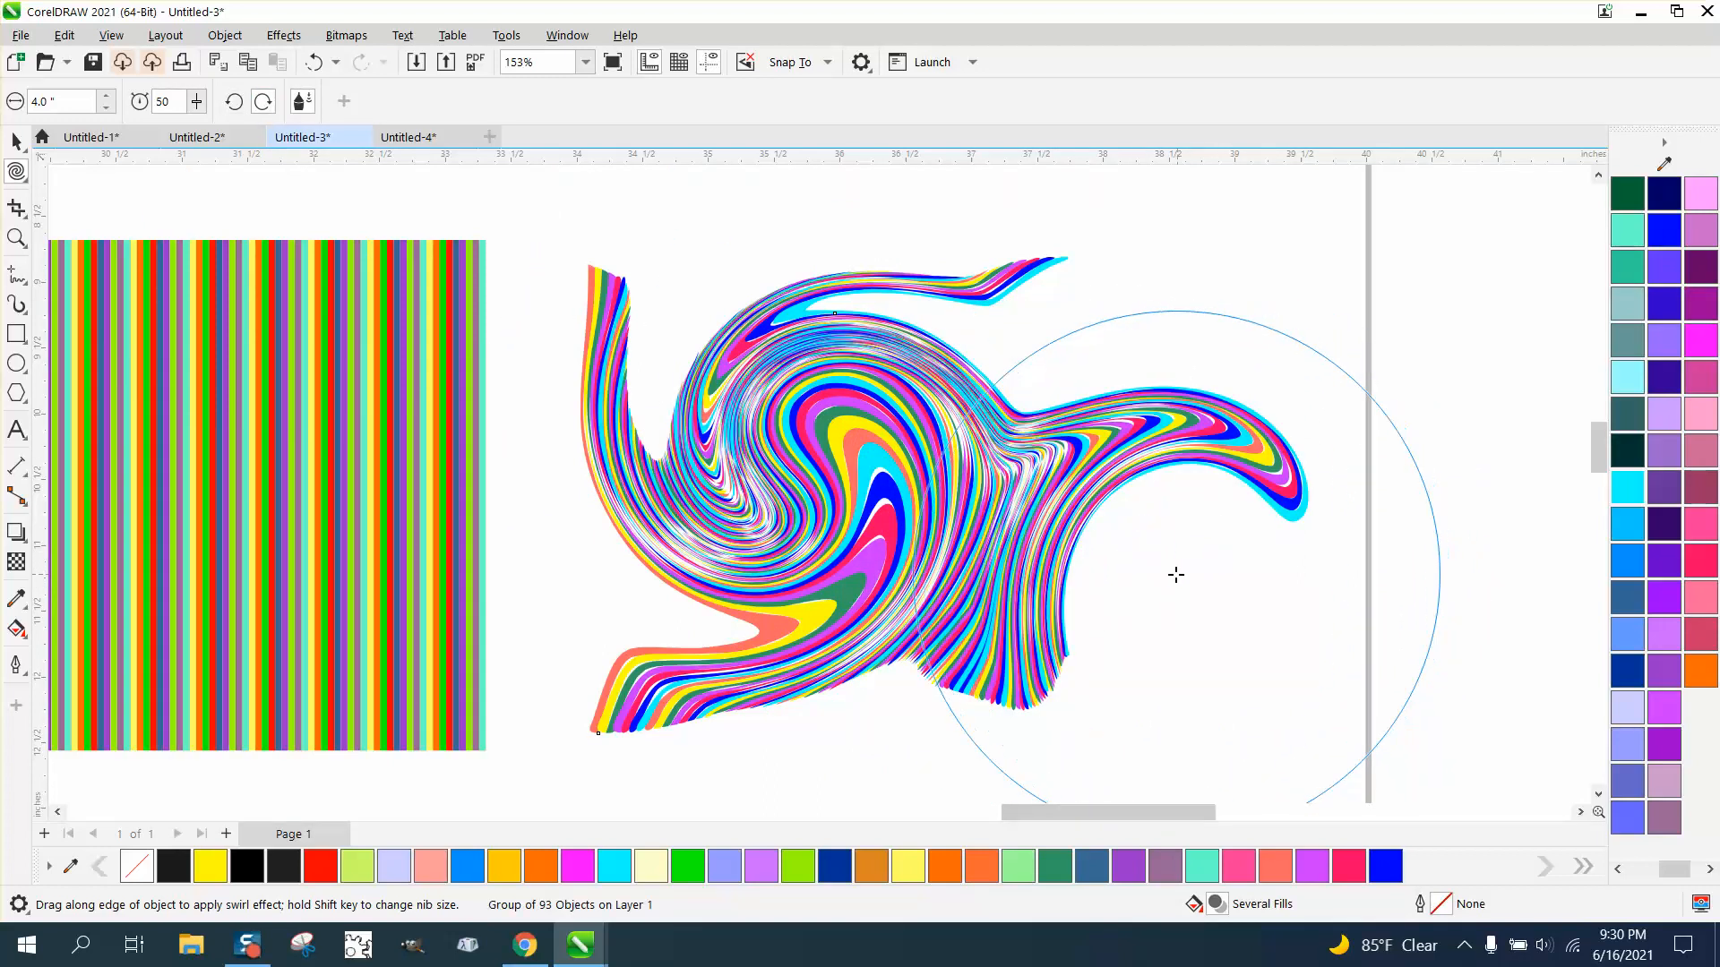
left_click(16, 141)
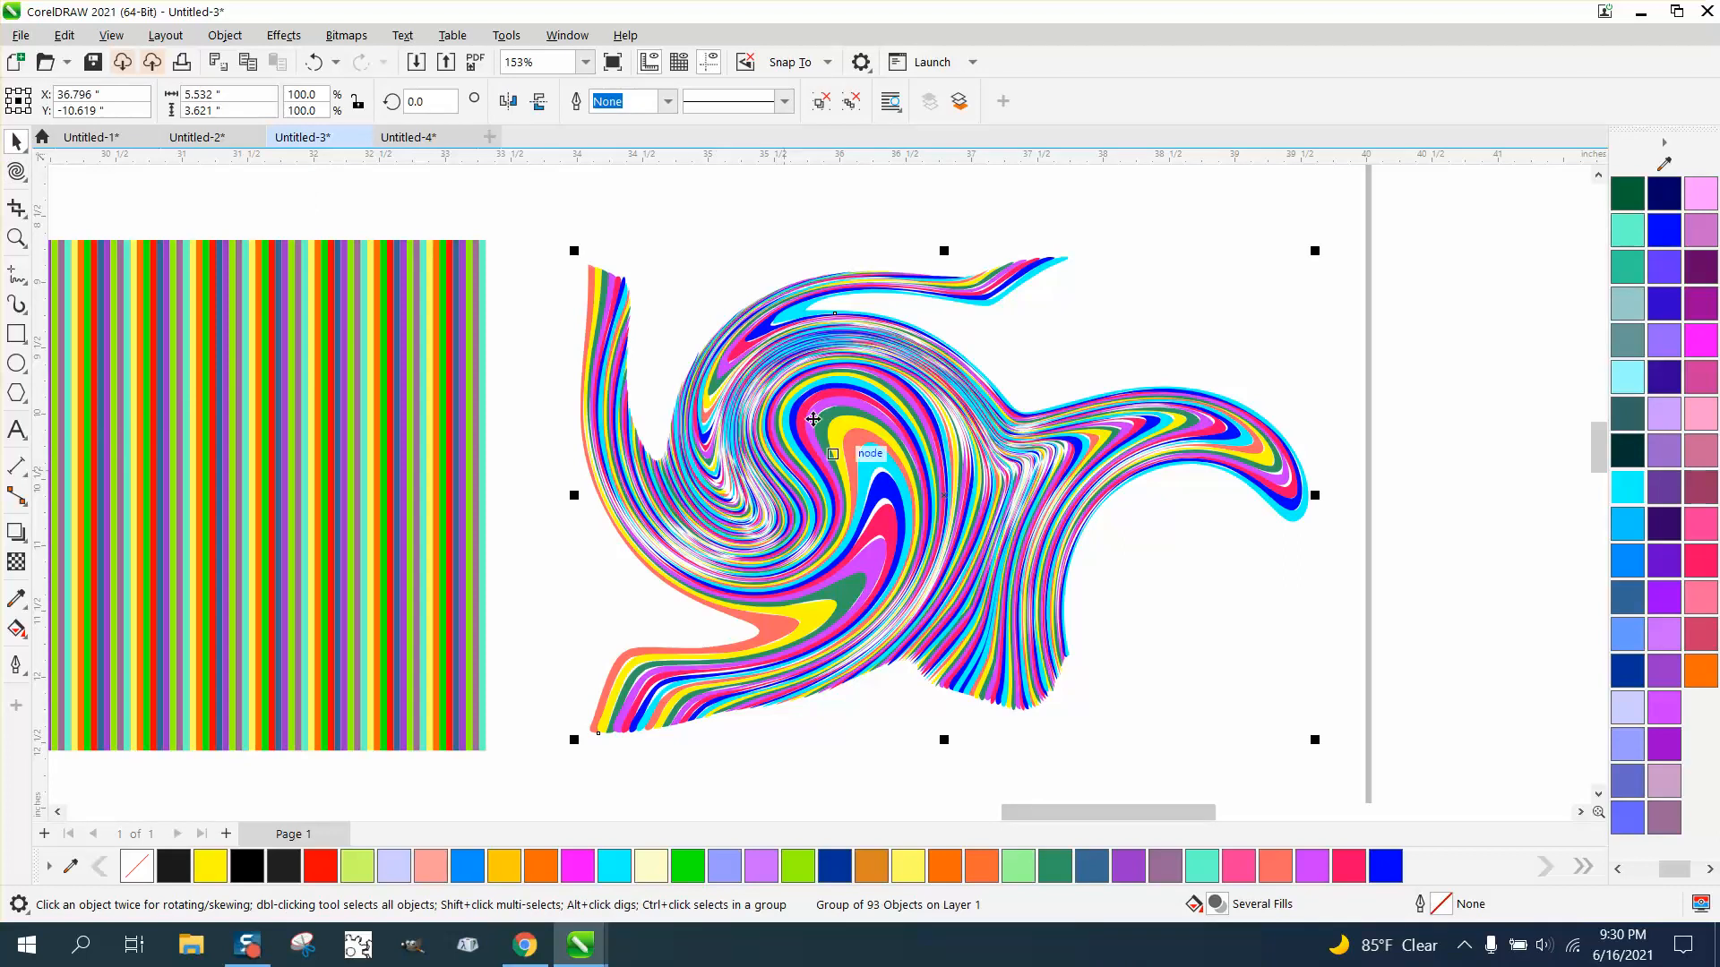
- Draw a rectangle about 5.95 by 4.05 inches around the swirled stripes and fill it with orange
scroll(813, 418, "down", 3)
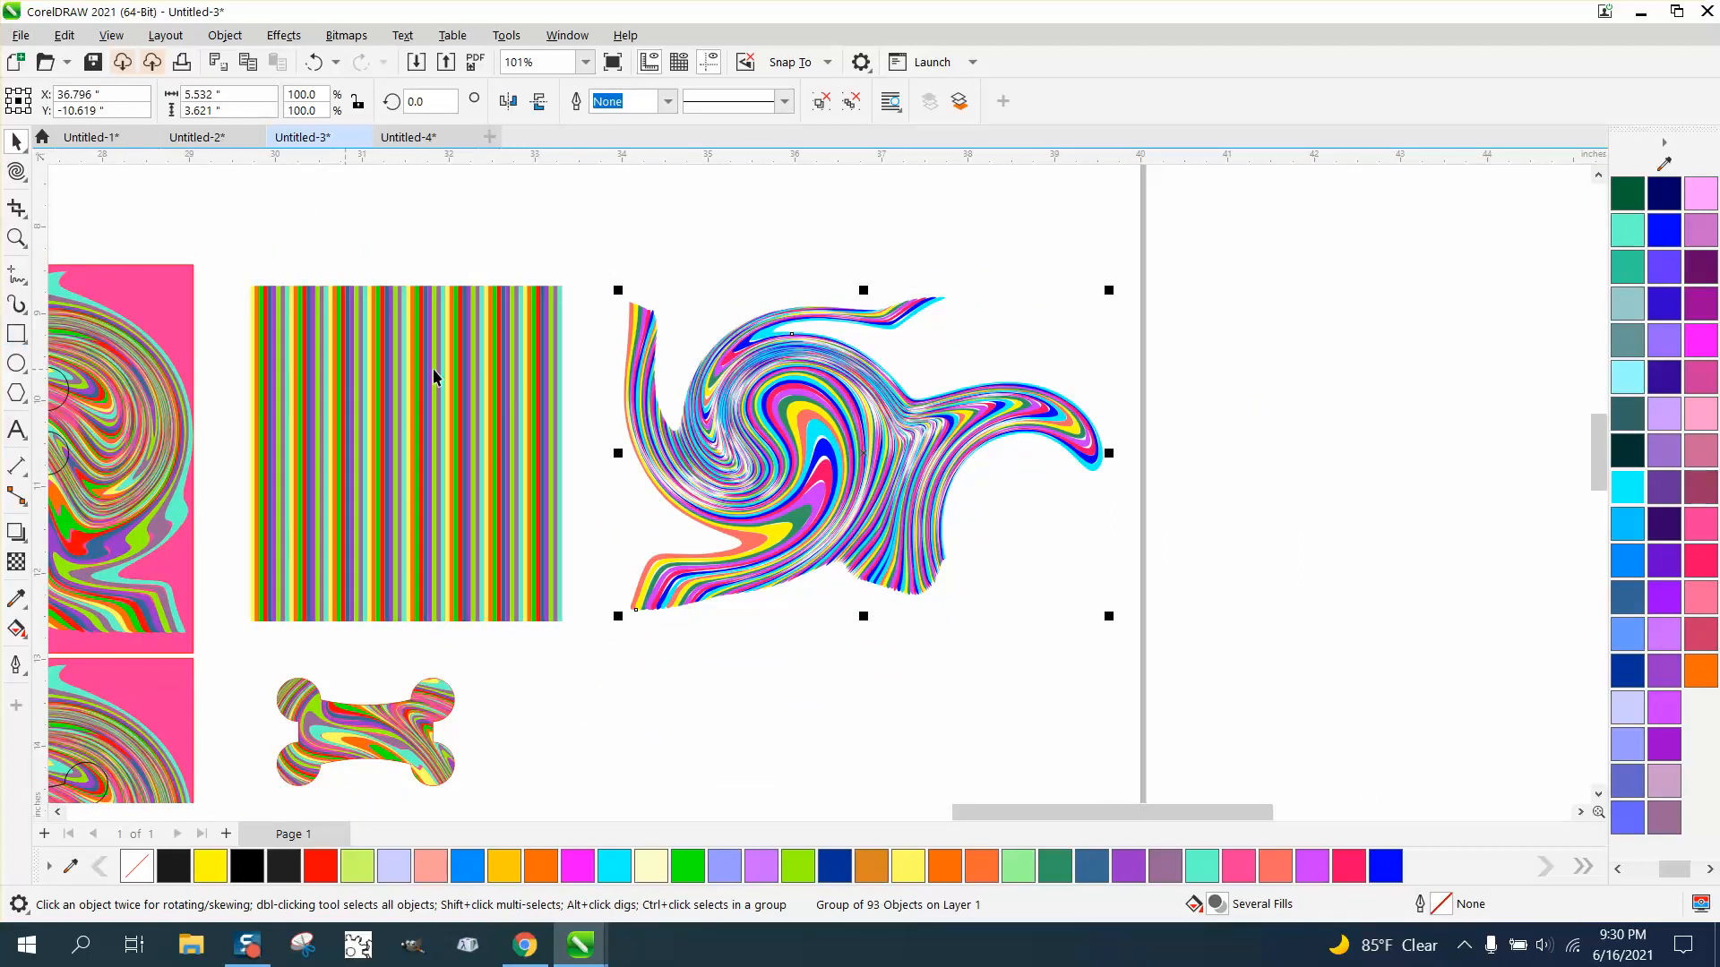
left_click(16, 333)
left_click_drag(599, 286, 1116, 637)
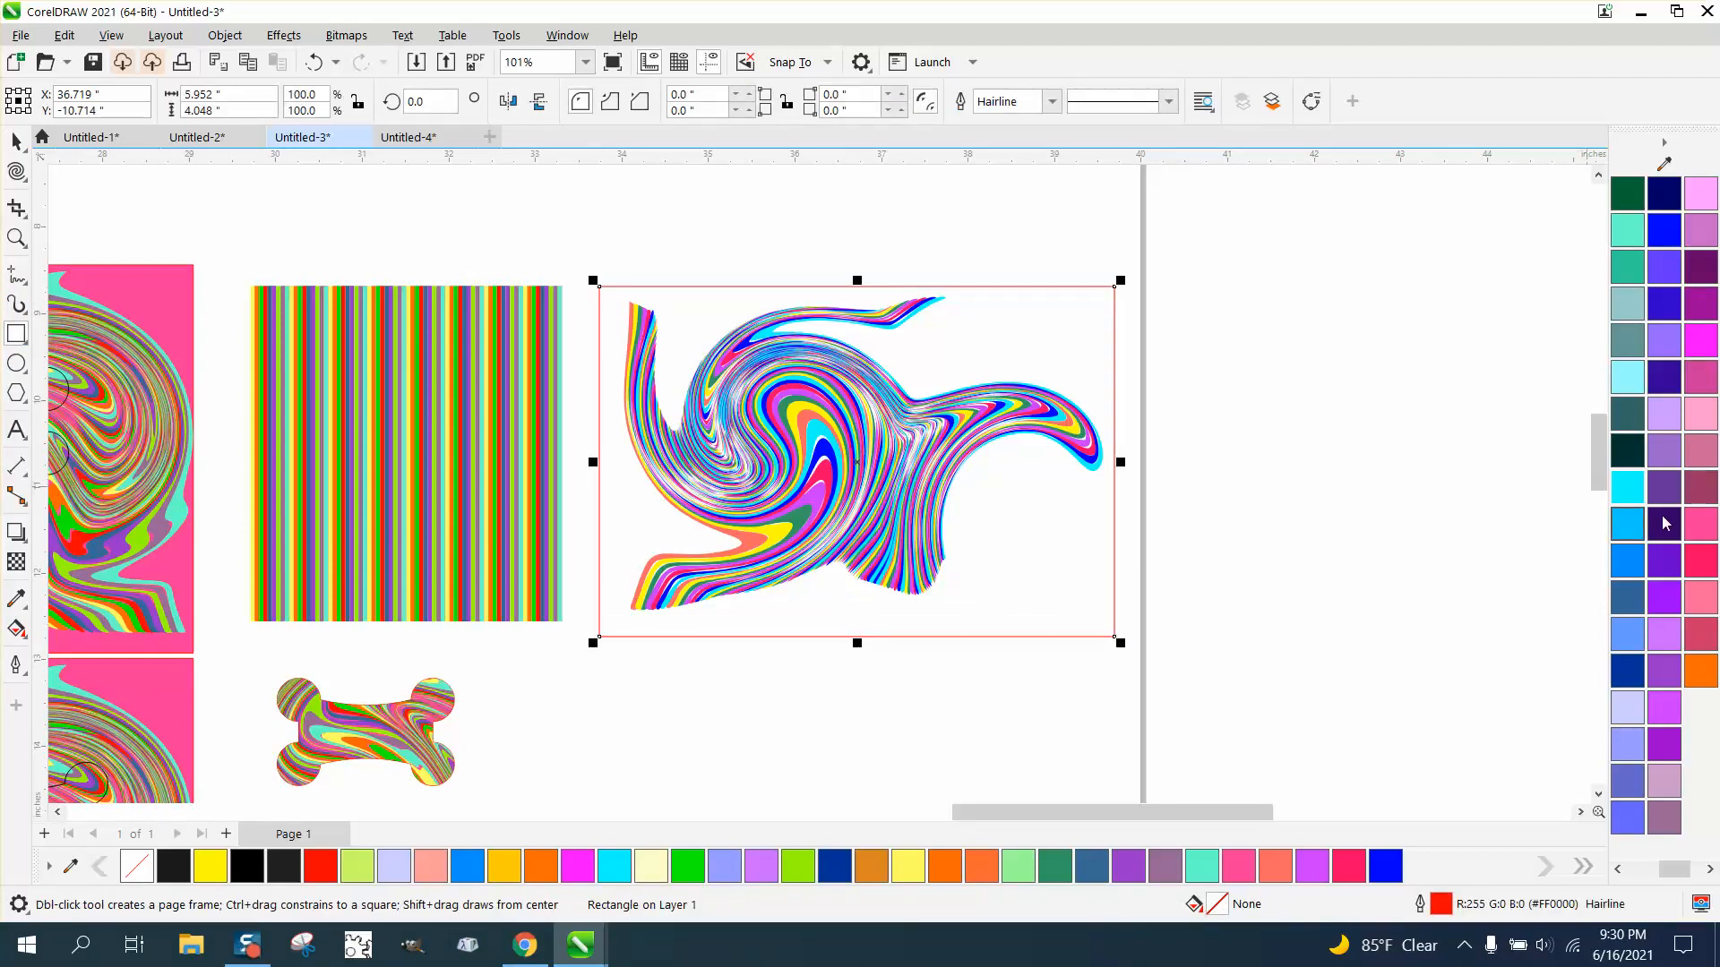
left_click(1700, 669)
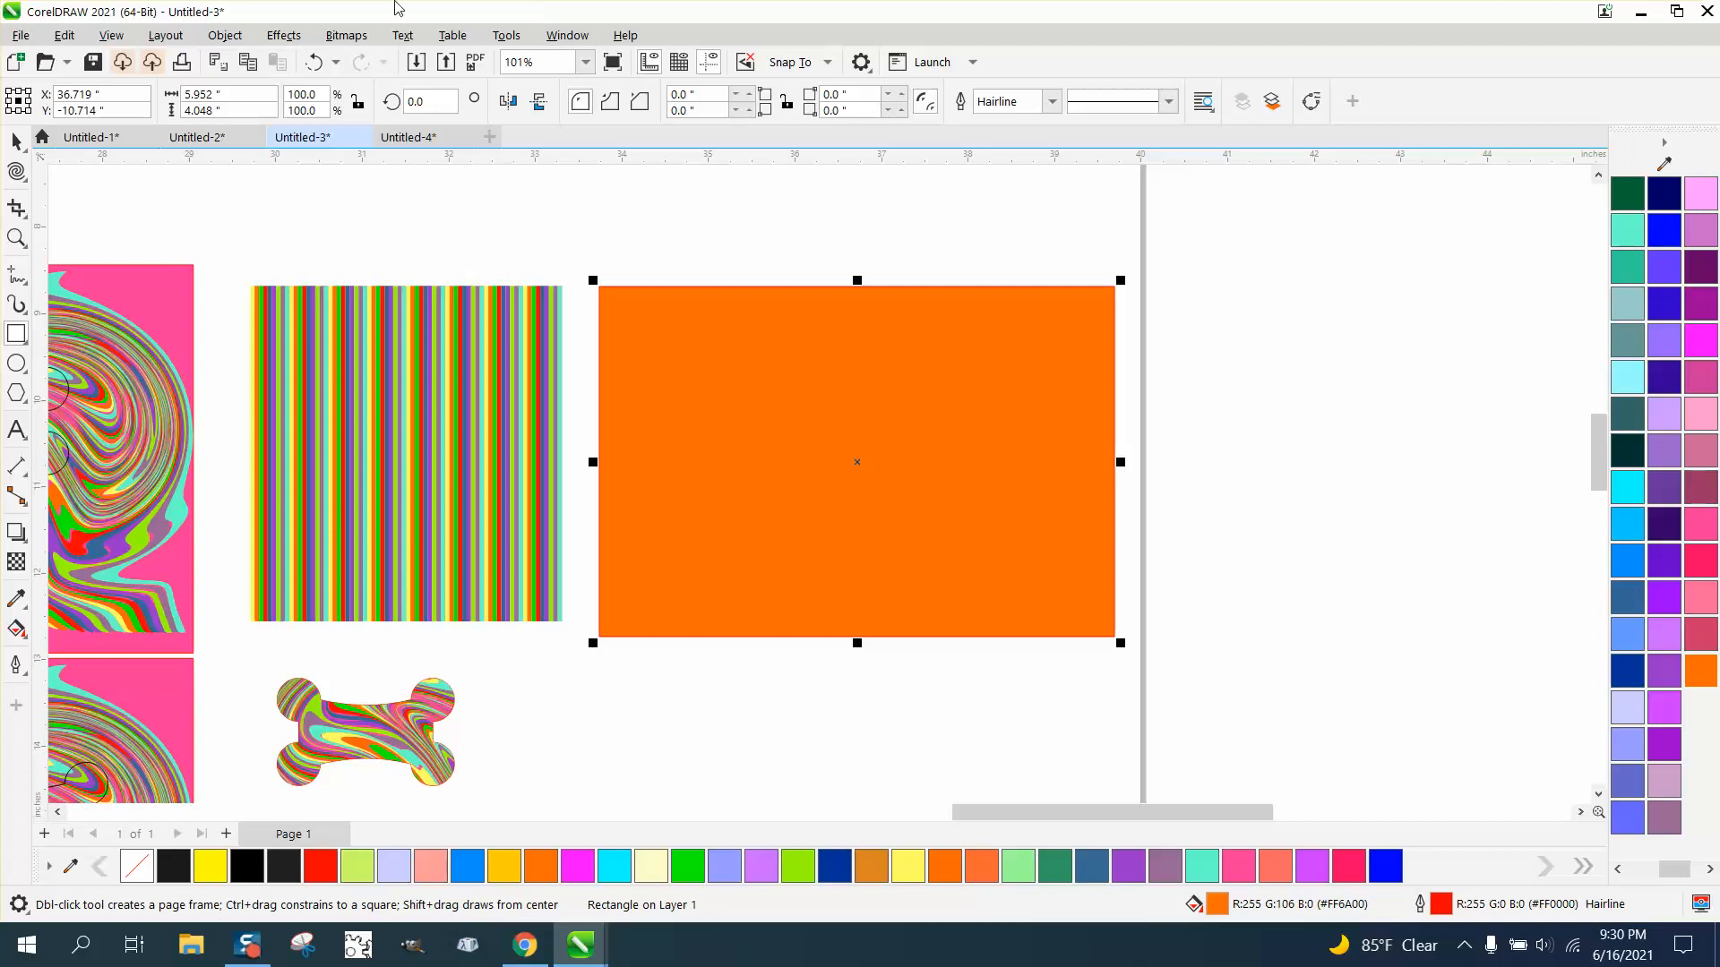
- Send the orange rectangle to the back of the page and group it with the swirled stripes
left_click(235, 40)
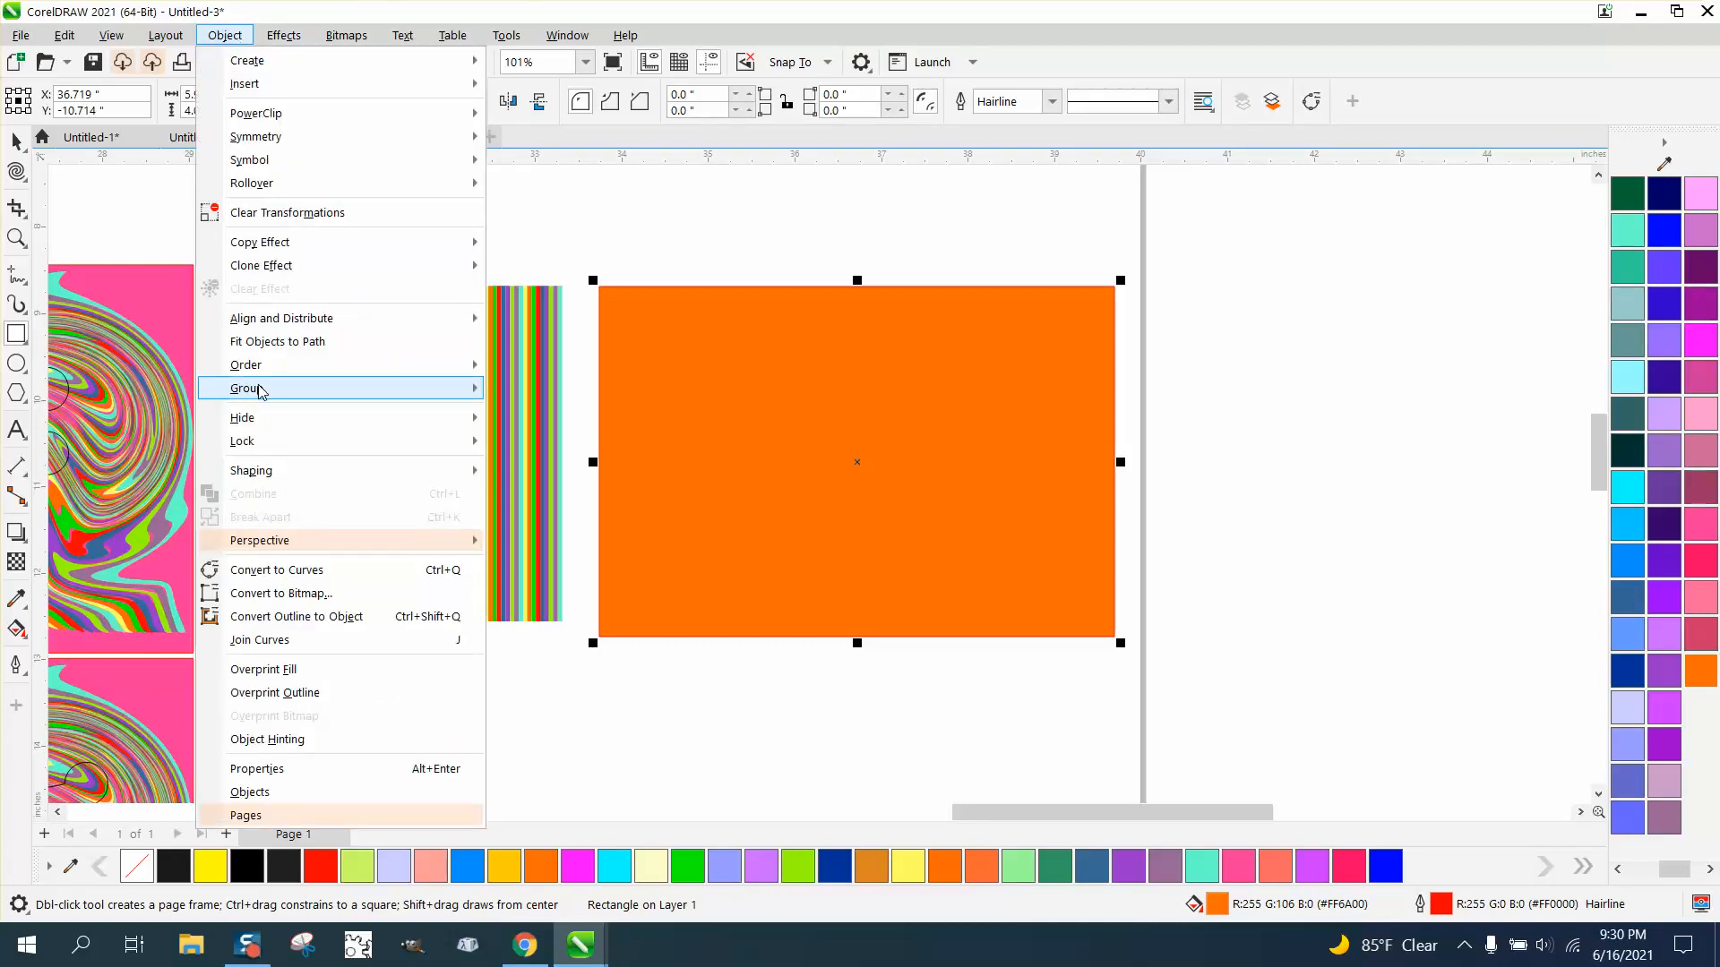
mouse_move(265, 368)
left_click(560, 394)
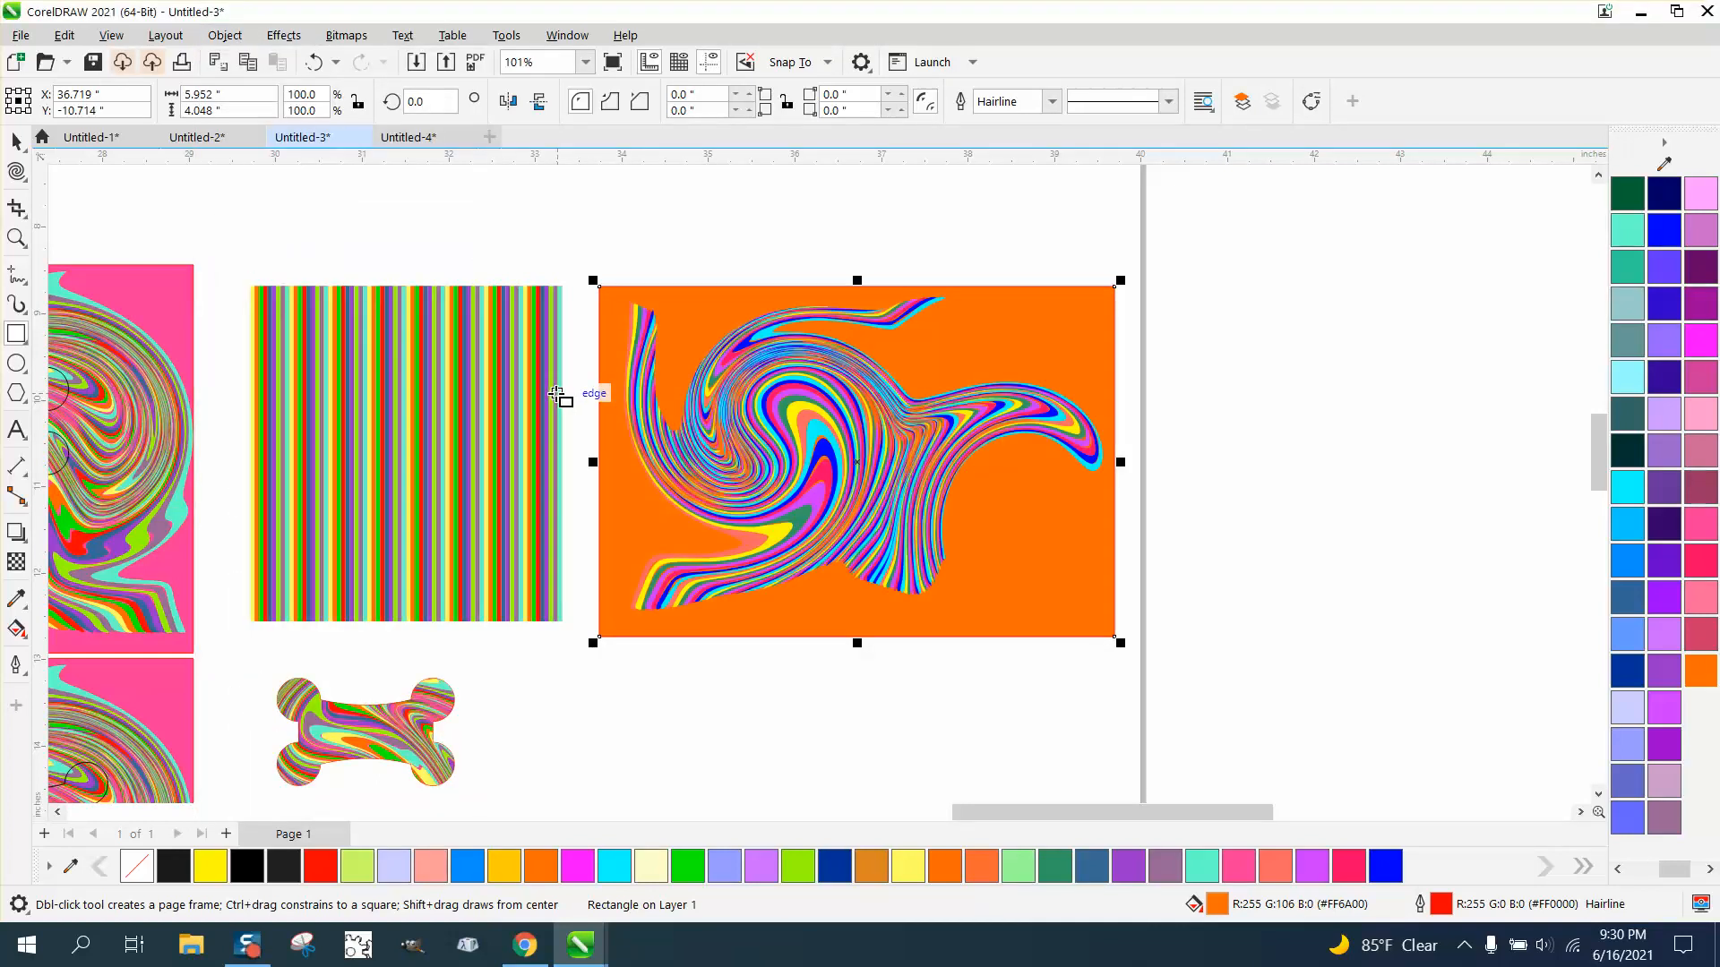
scroll(634, 240, "down", 1)
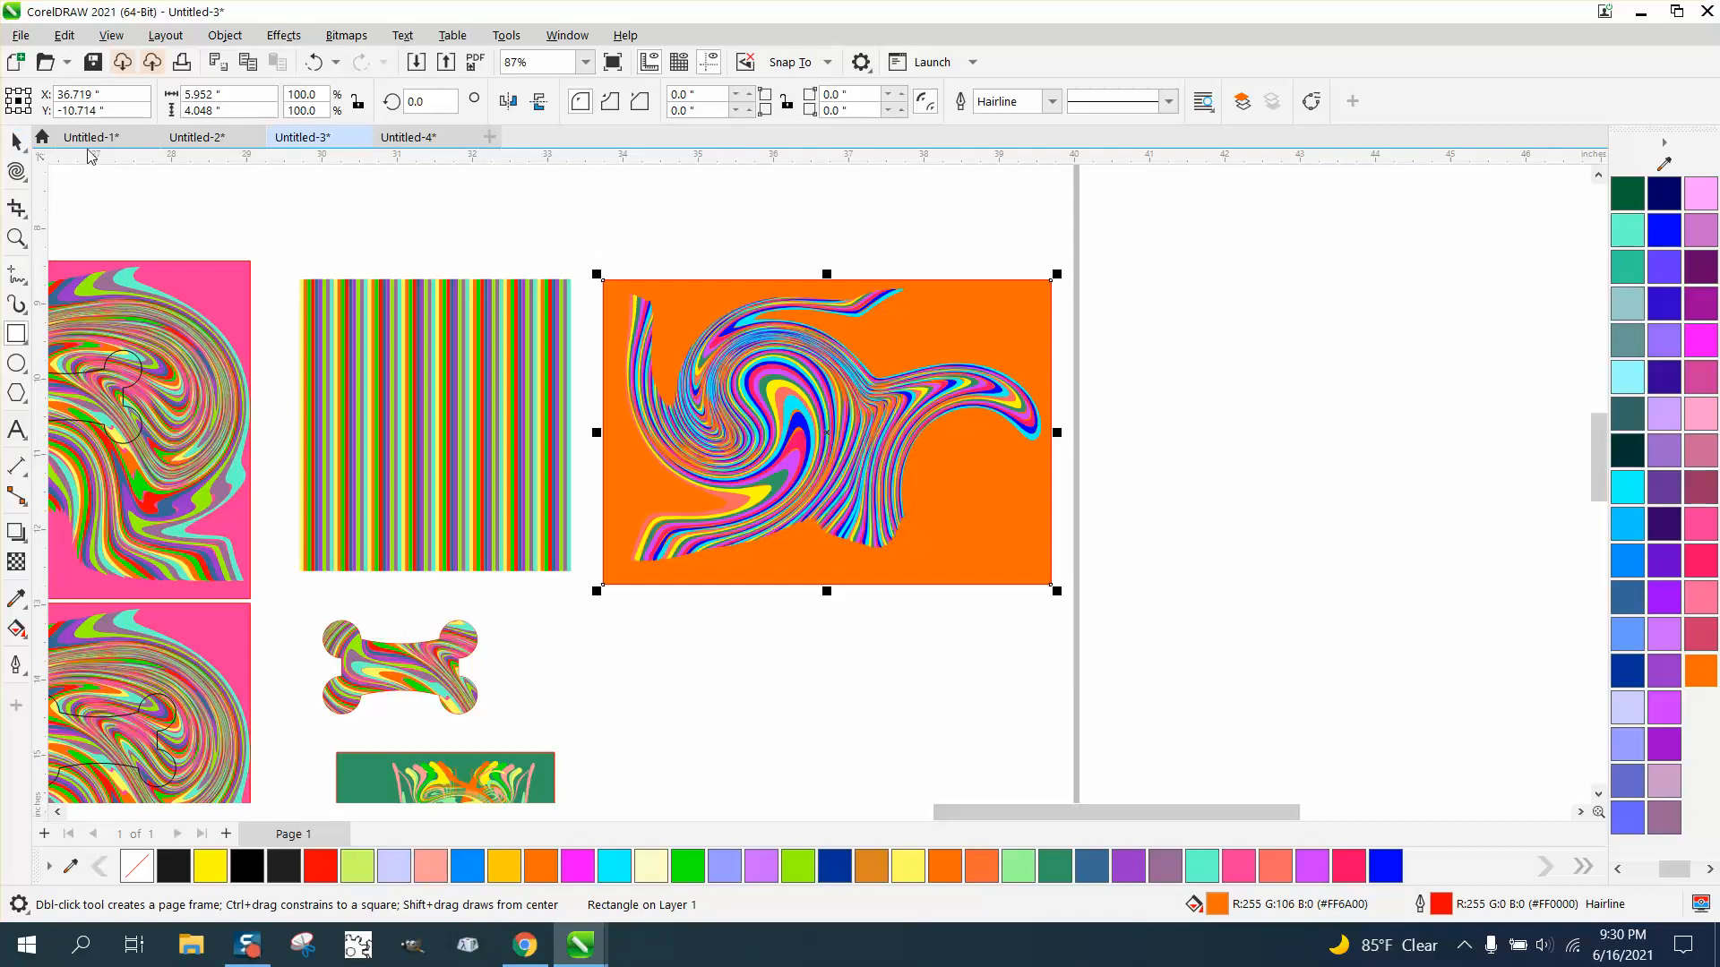
left_click(16, 141)
left_click_drag(578, 253, 1157, 652)
key("ctrl+g")
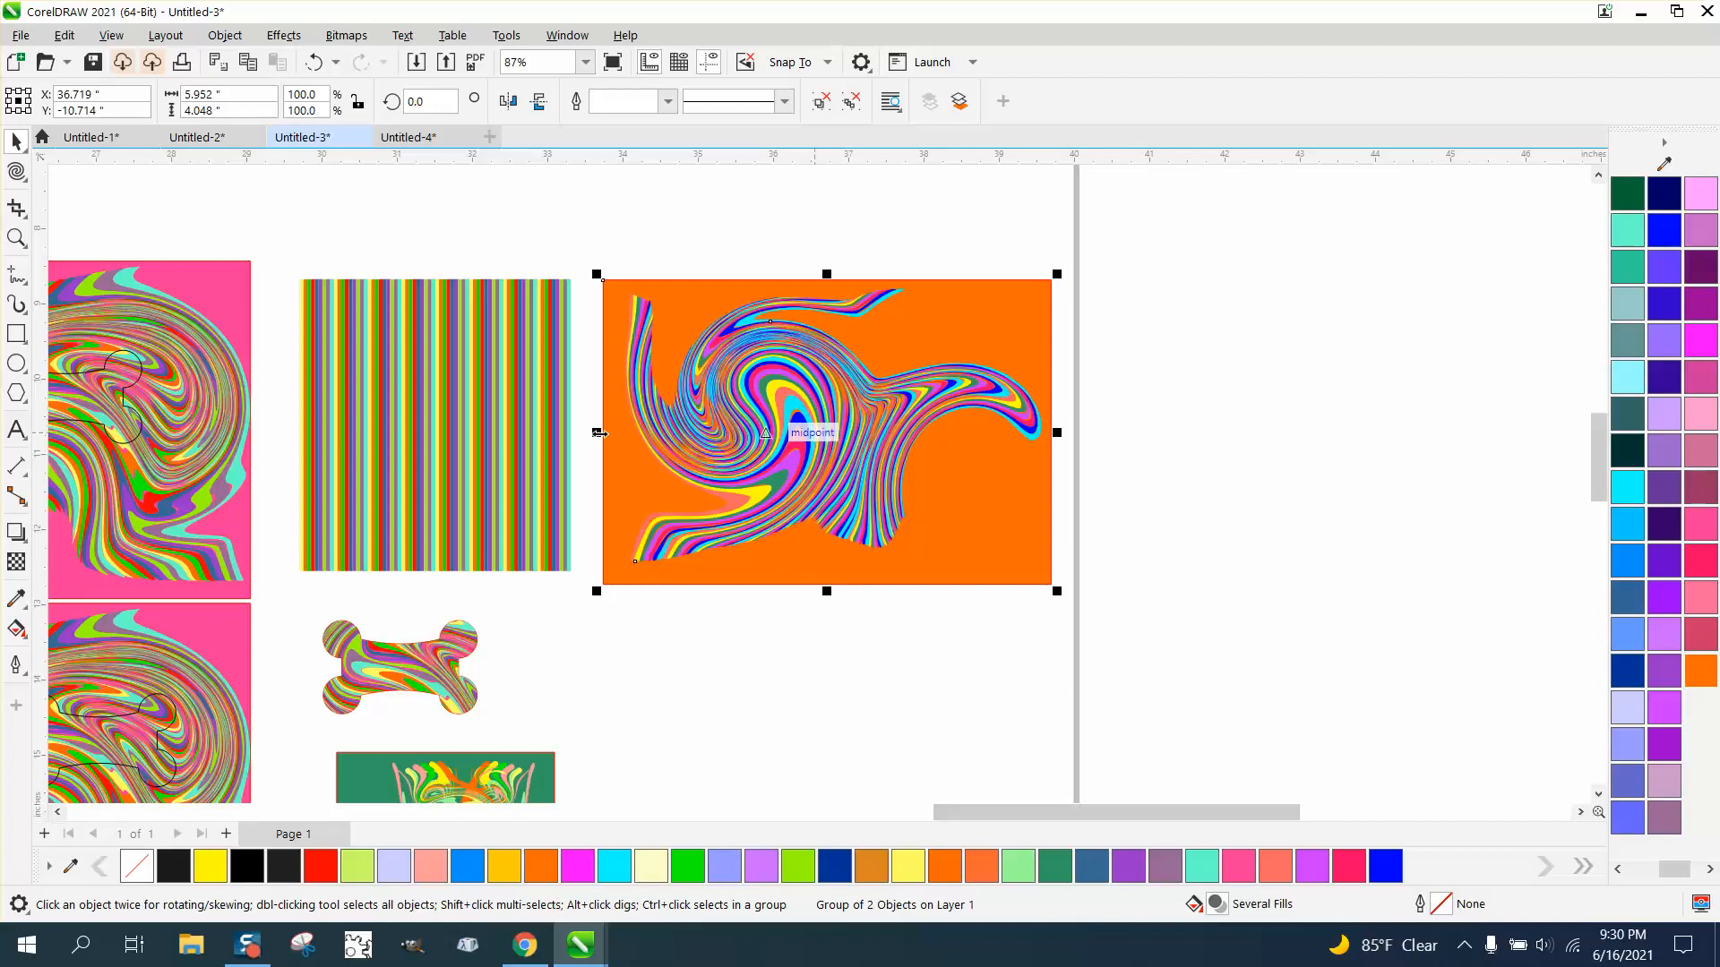
- Move the bone outline from the upper pink artwork onto the centre of the orange swirl and bring it to the front of the page
left_click_drag(123, 411, 851, 431)
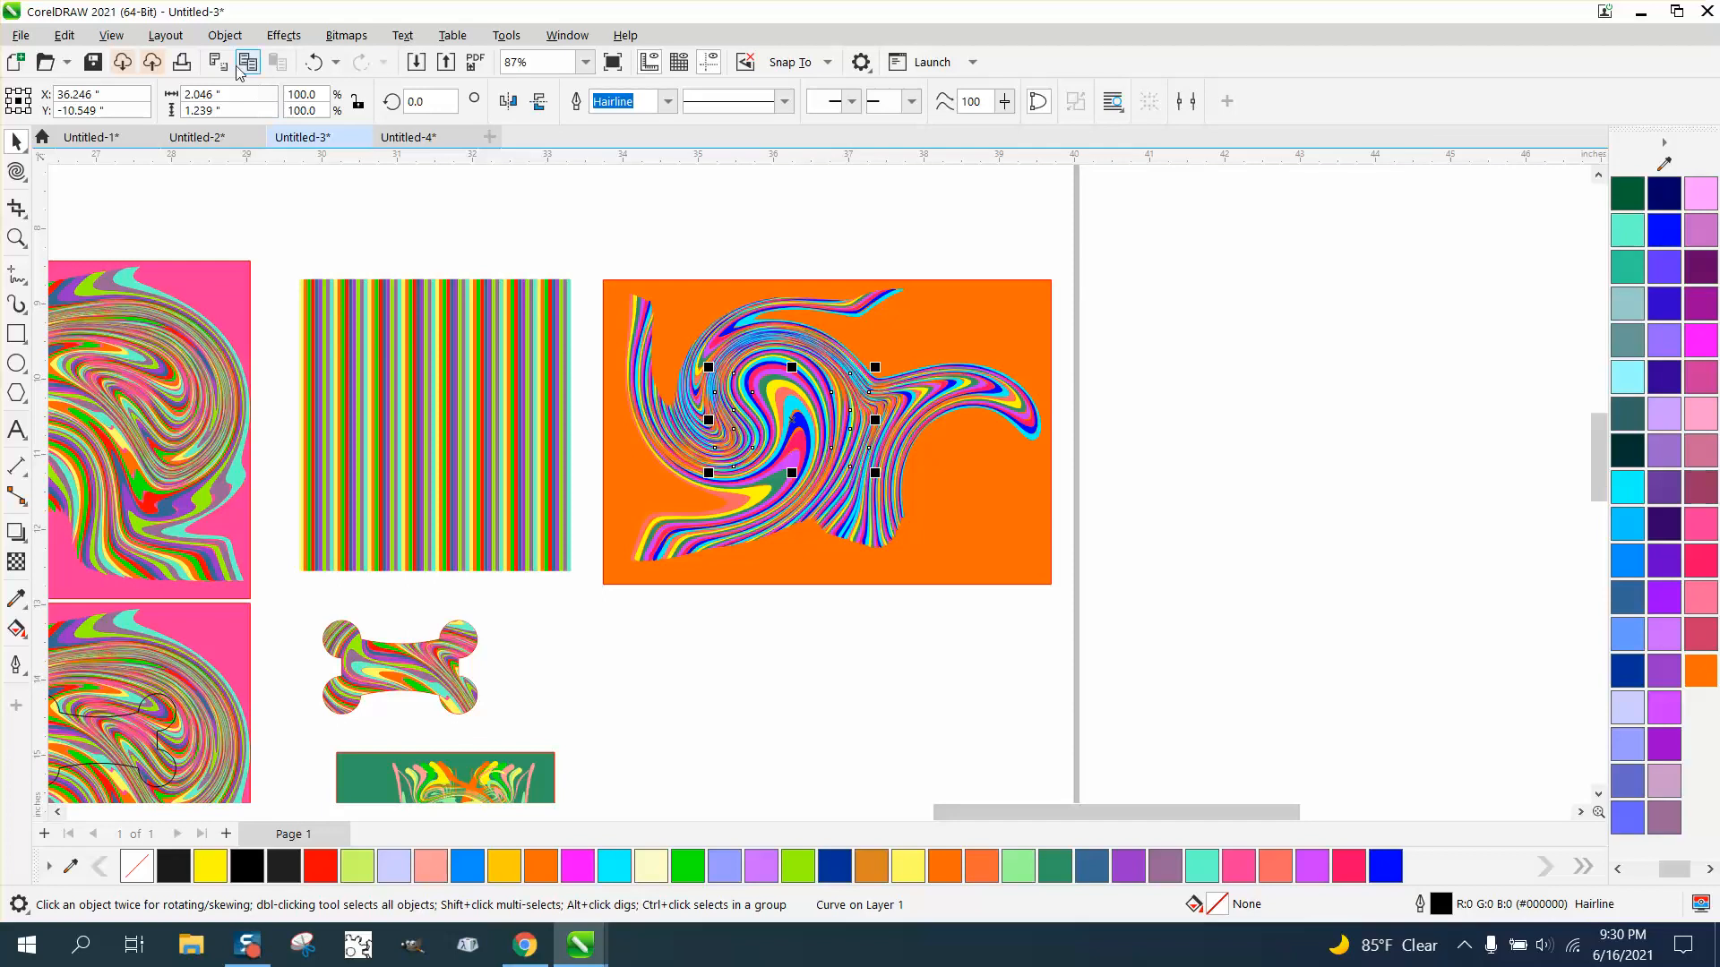
left_click(224, 35)
mouse_move(255, 367)
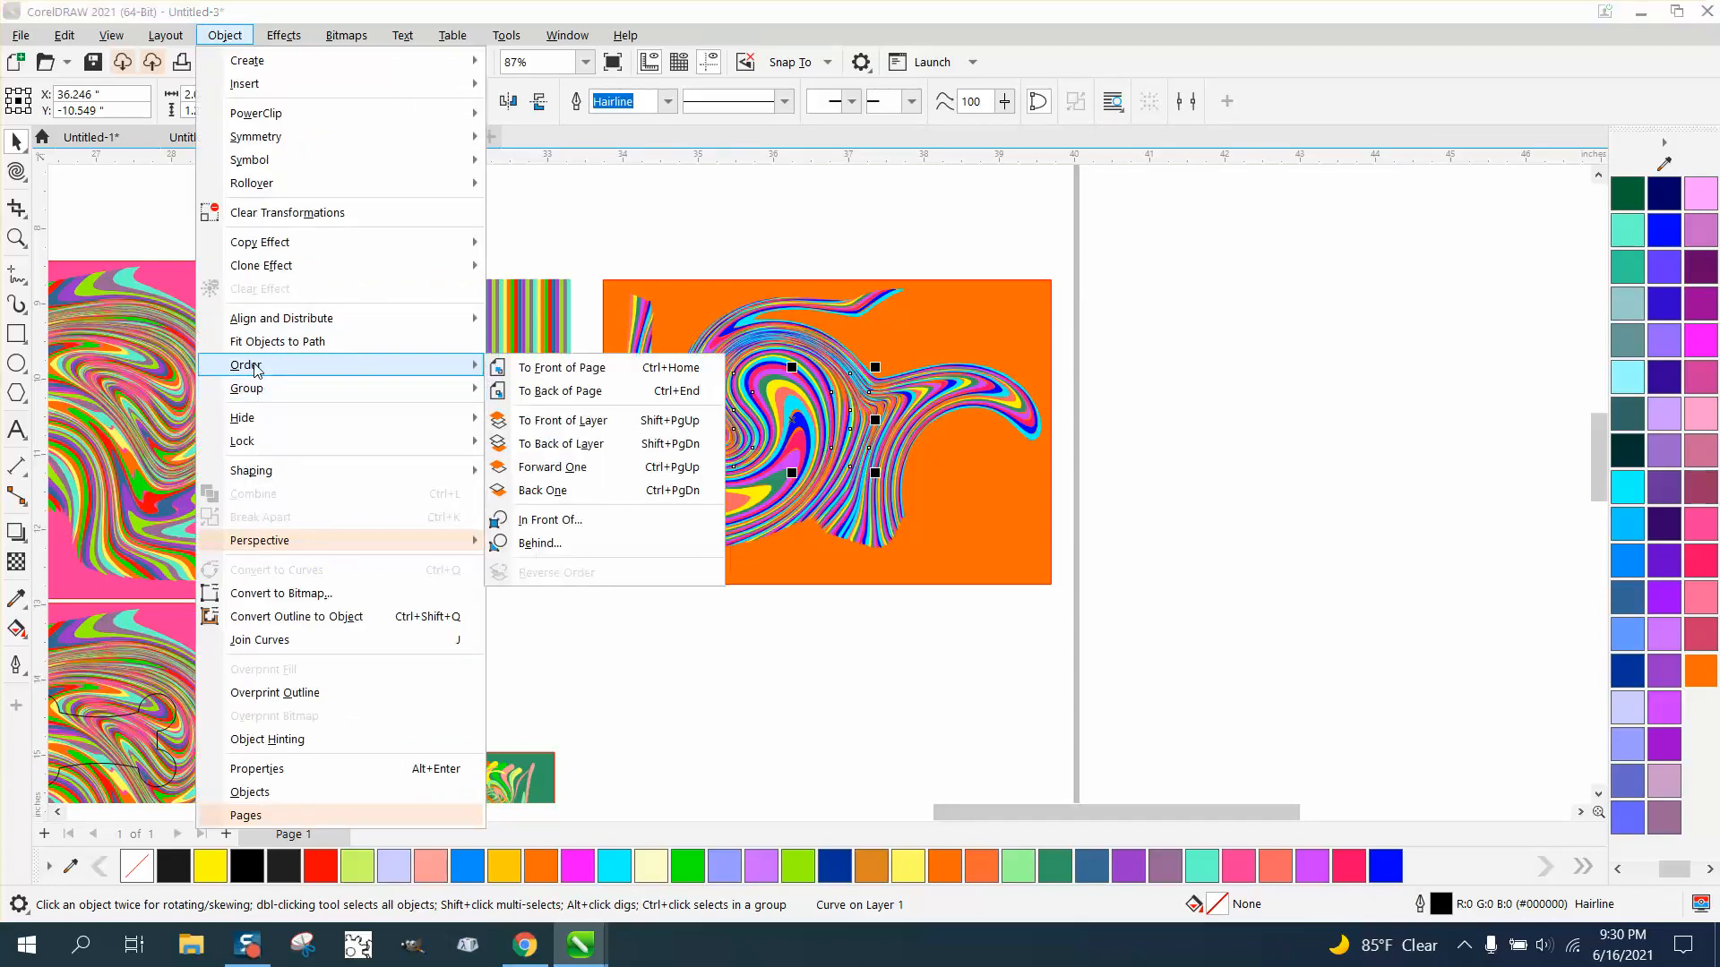
left_click(539, 376)
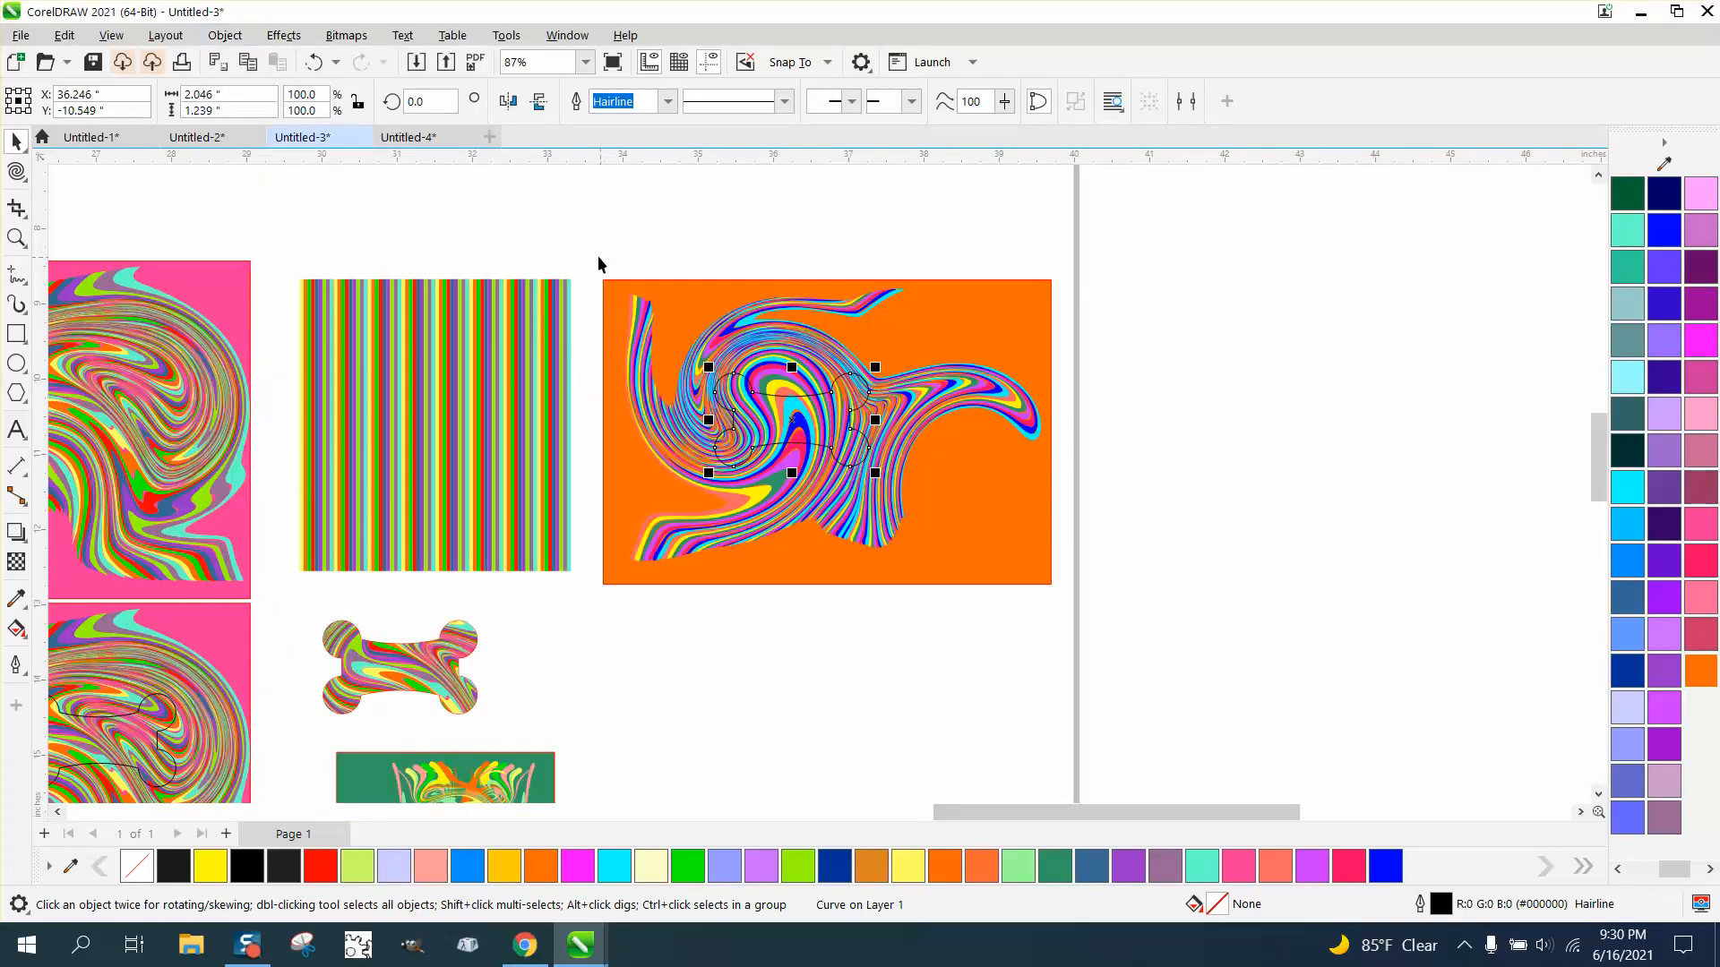
- Intersect the bone outline with the orange swirl group, placing the patterned bone beside the existing one and the outline clear of the artwork
left_click_drag(593, 251, 736, 525)
left_click_drag(1084, 665, 1083, 665)
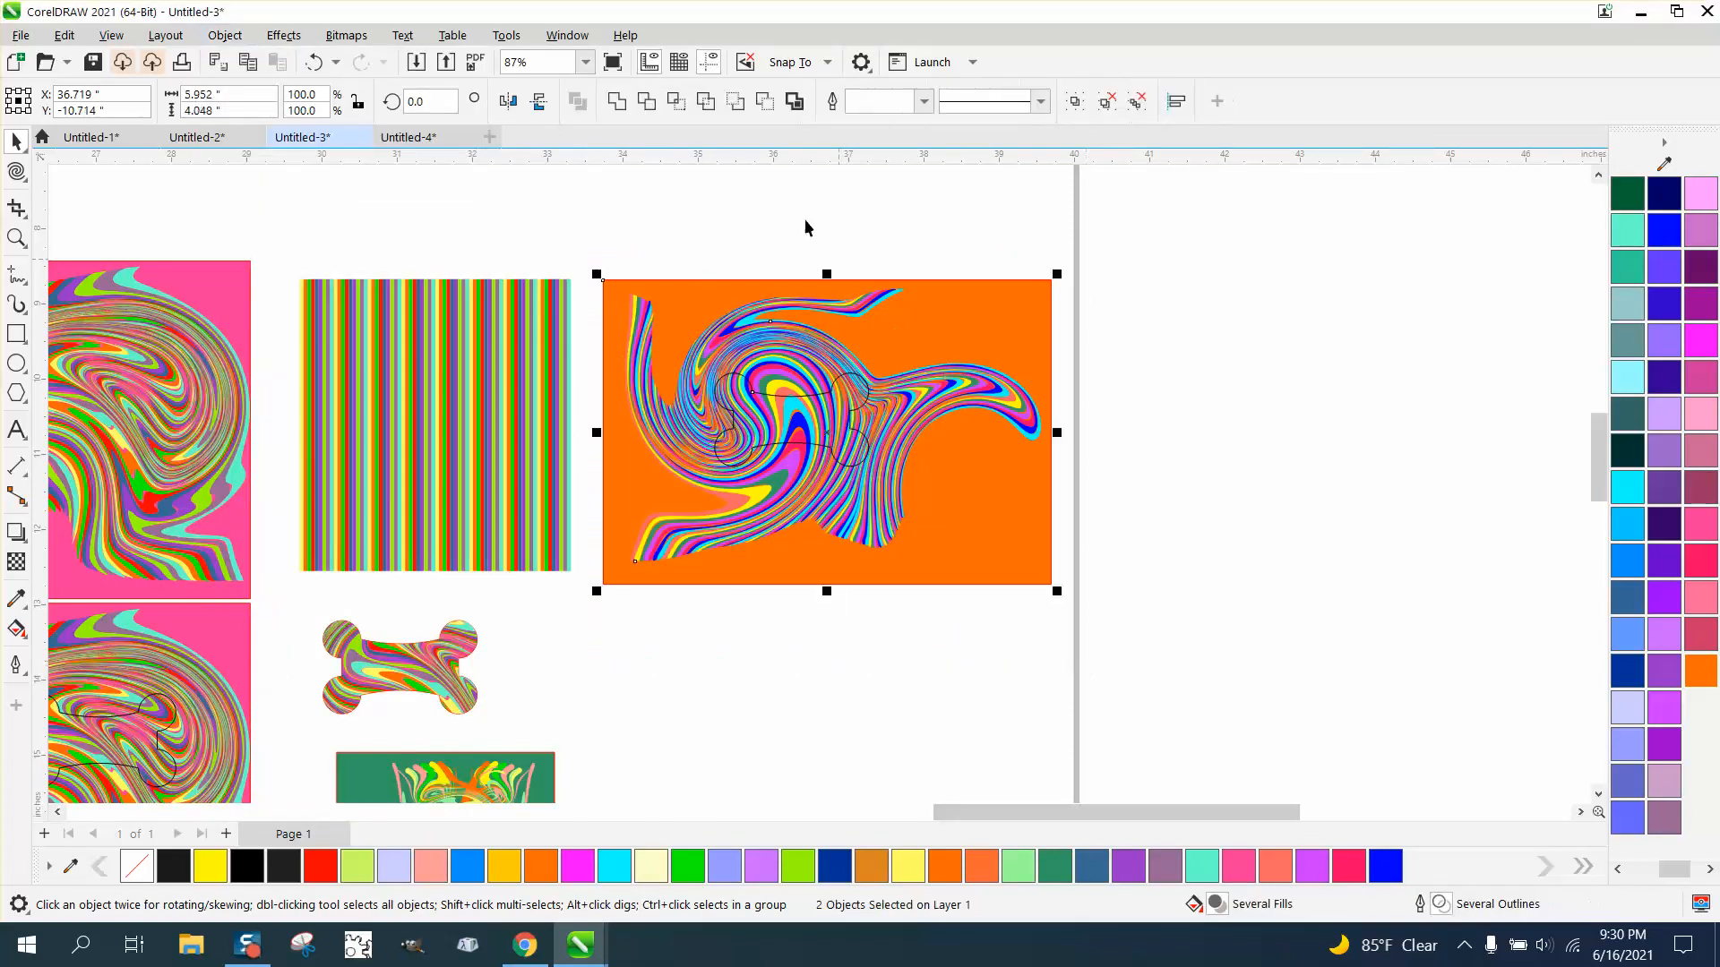
left_click(706, 103)
left_click_drag(797, 430, 591, 671)
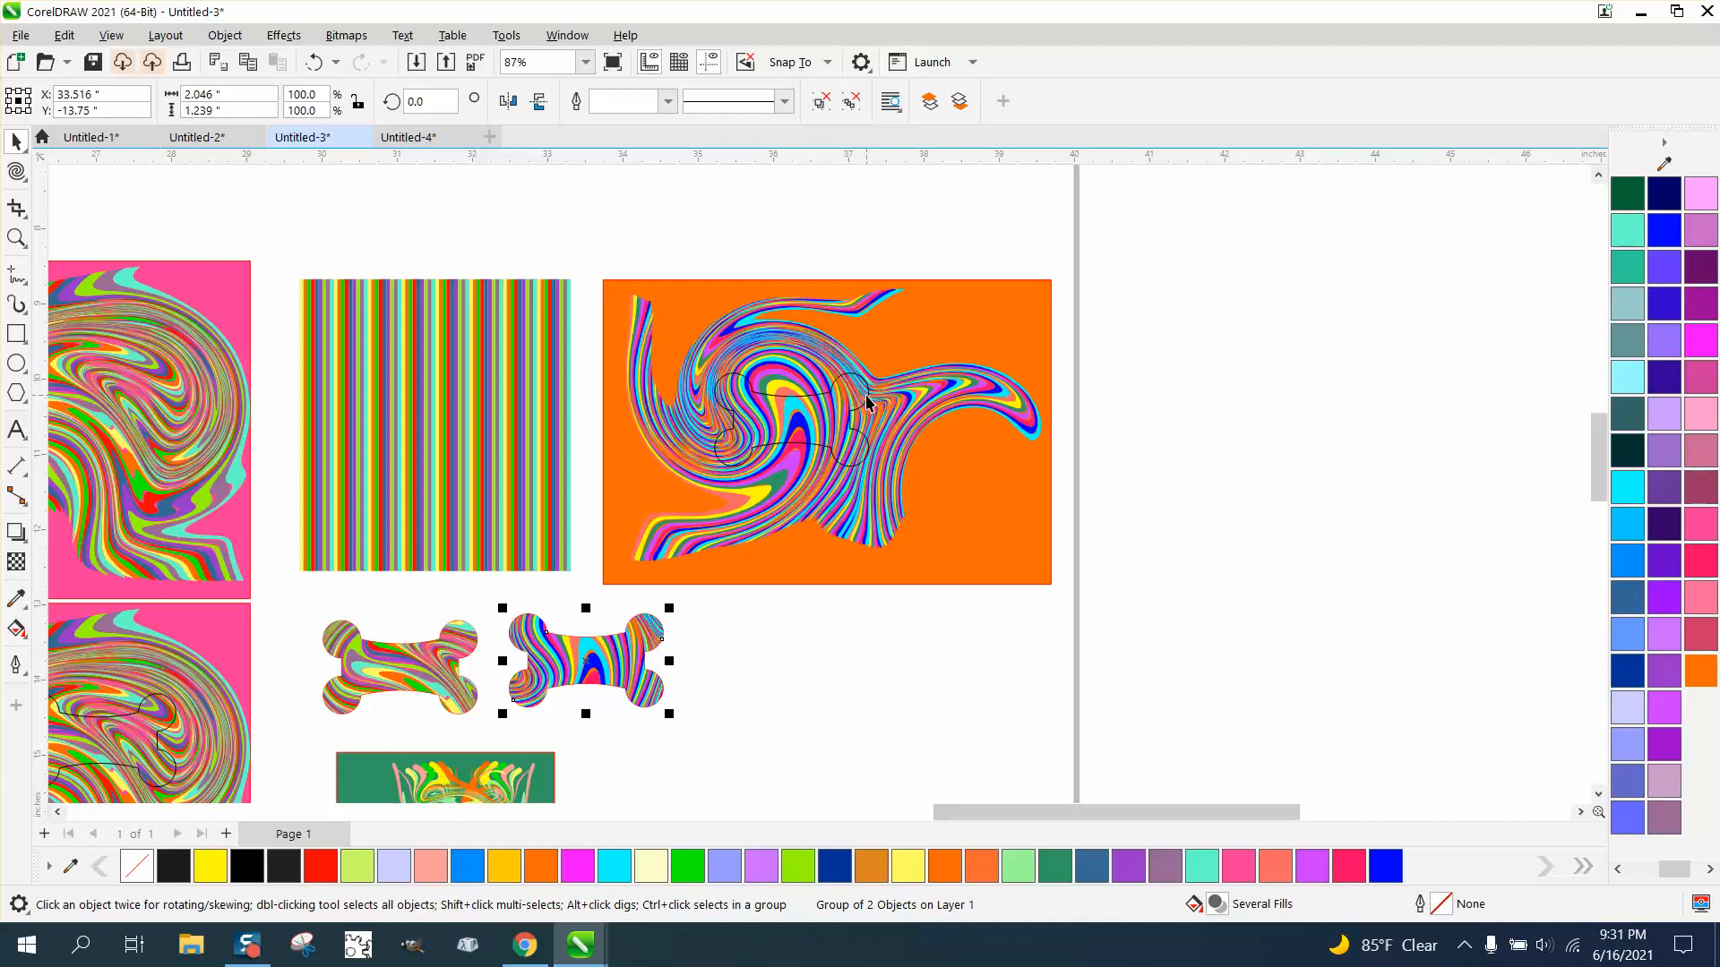
left_click_drag(867, 403, 1303, 402)
- Crop the orange swirl group to an area about 2.64 by 1.37 inches around the middle of the swirl
left_click(736, 410)
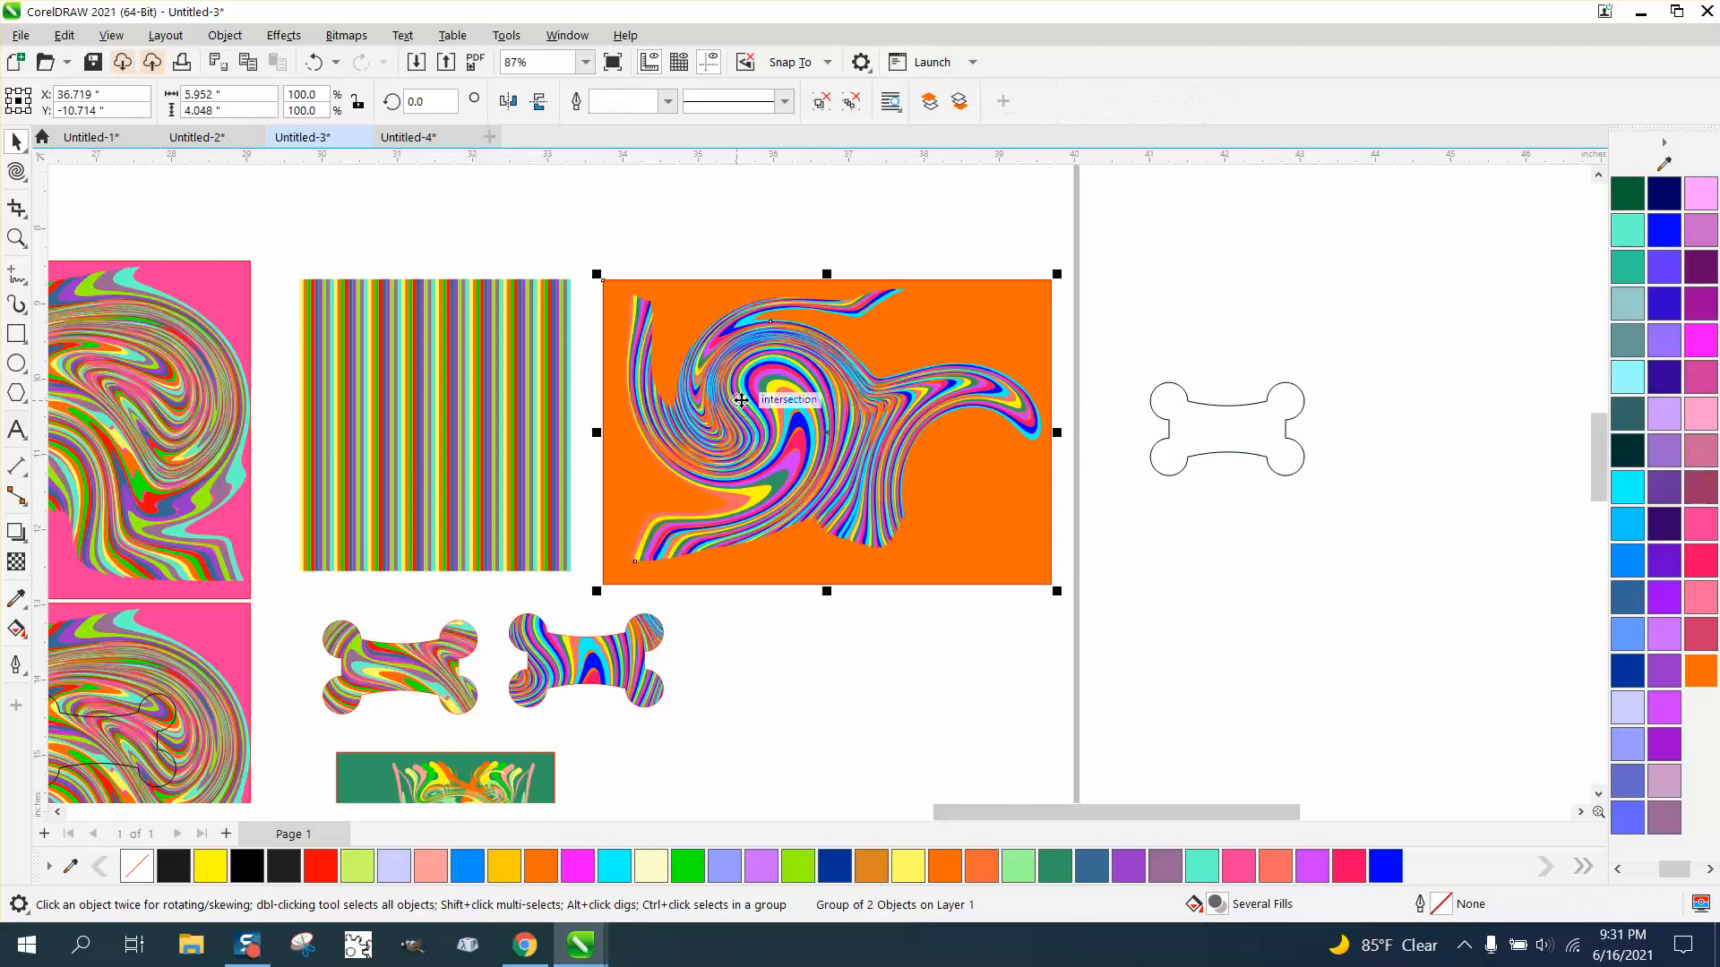
left_click(24, 215)
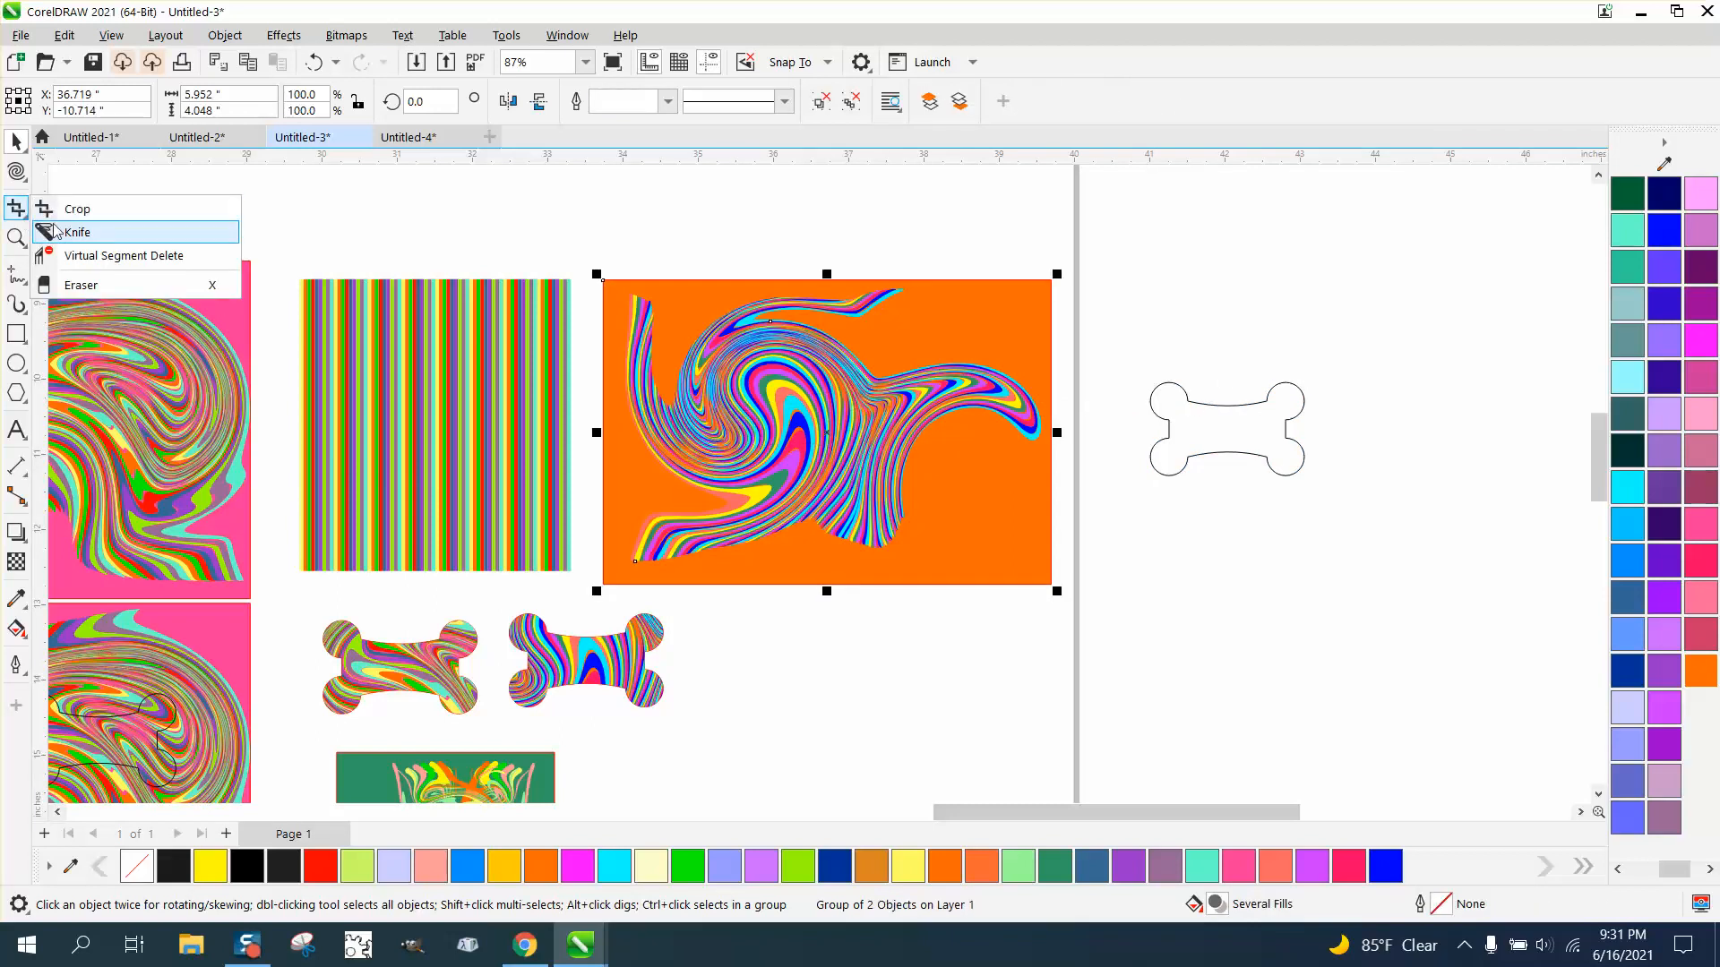
left_click(65, 207)
left_click_drag(691, 368, 886, 469)
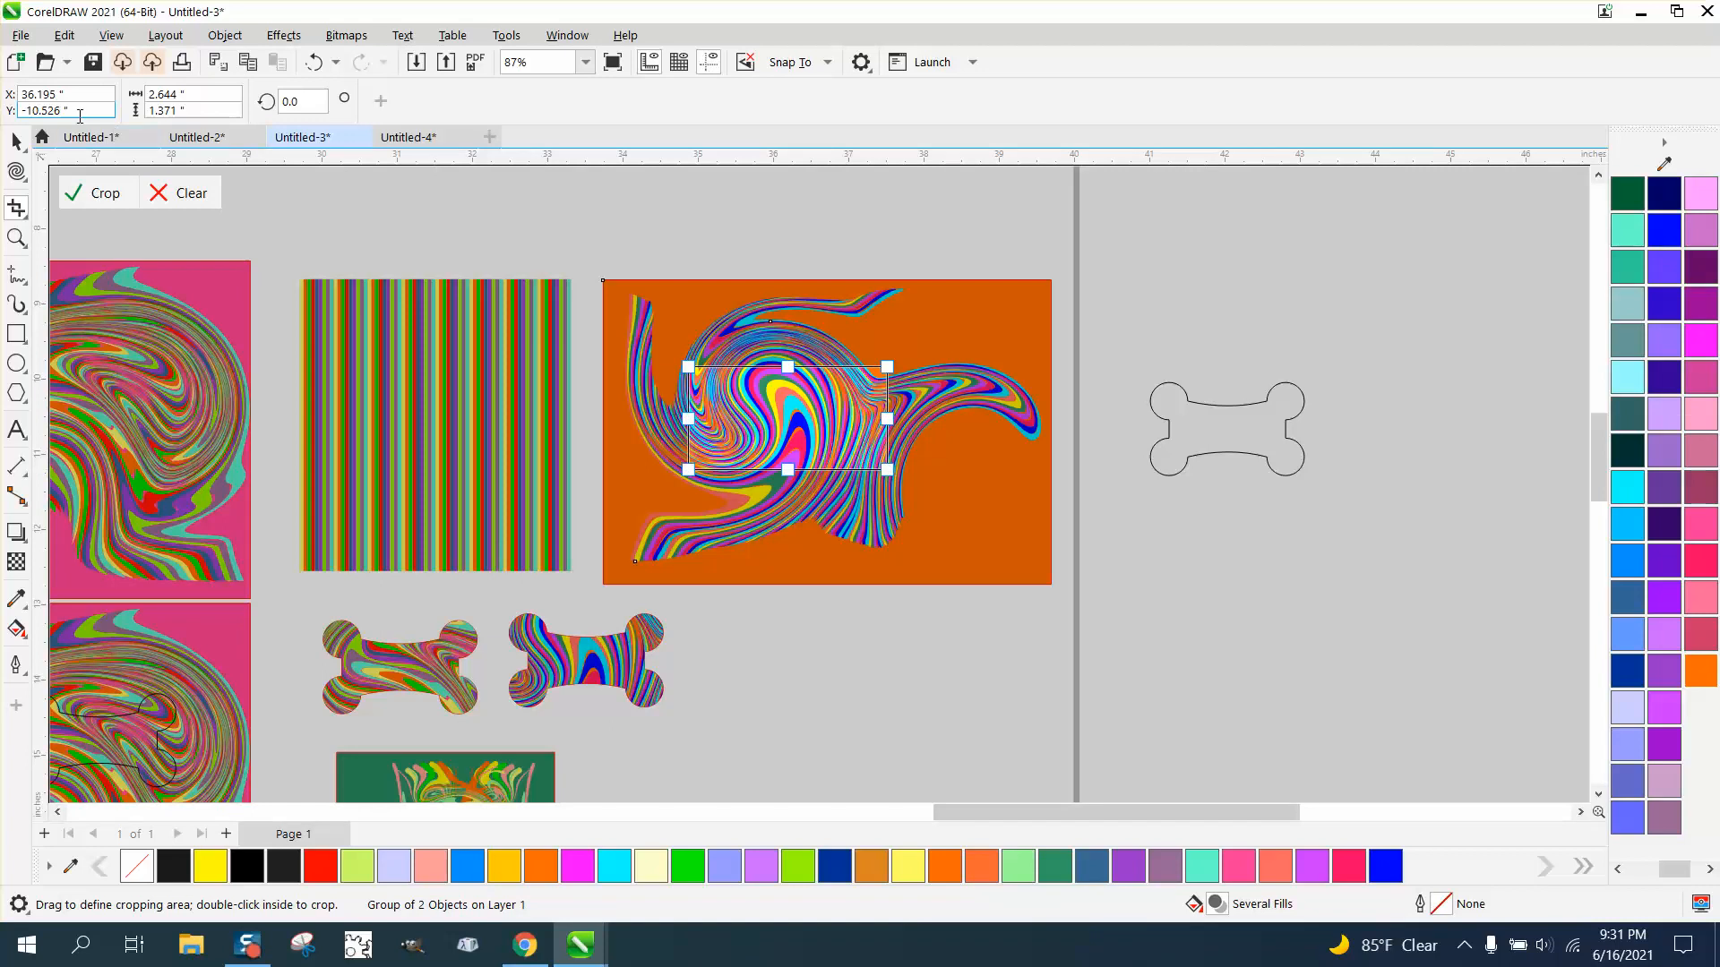
left_click(105, 195)
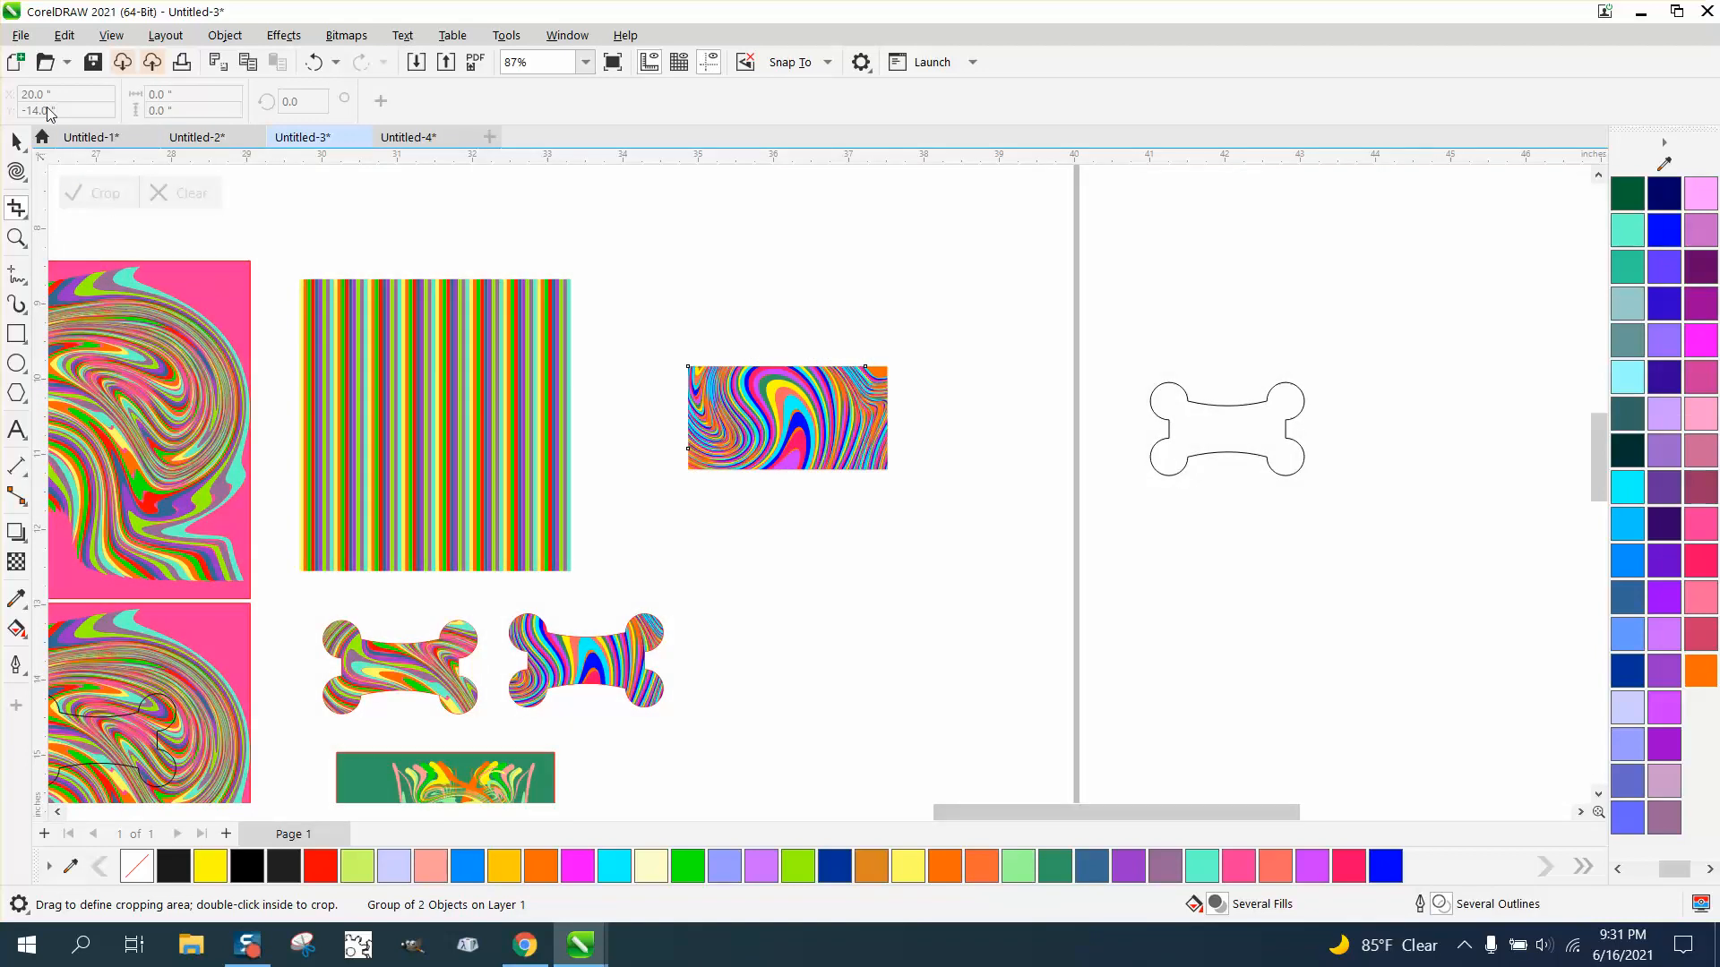
- Place the bone outline over the cropped swirl, intersect the two and move the resulting patterned bone just below
left_click(16, 142)
left_click_drag(1228, 459, 786, 443)
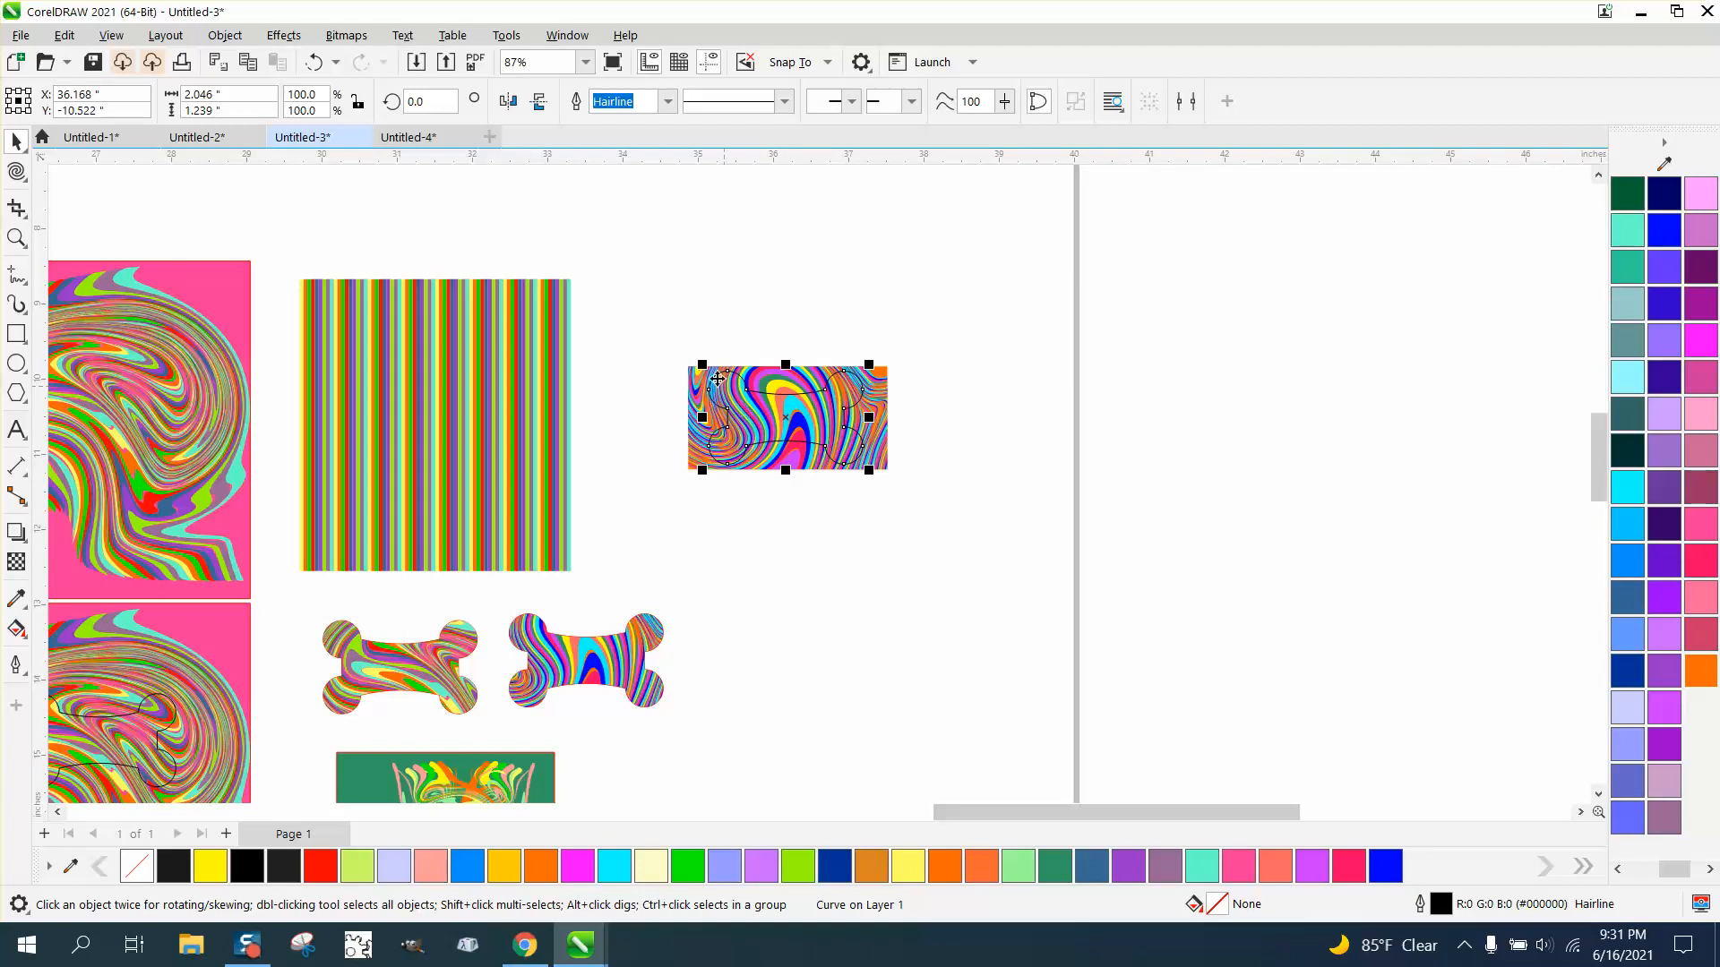
left_click_drag(660, 327, 937, 510)
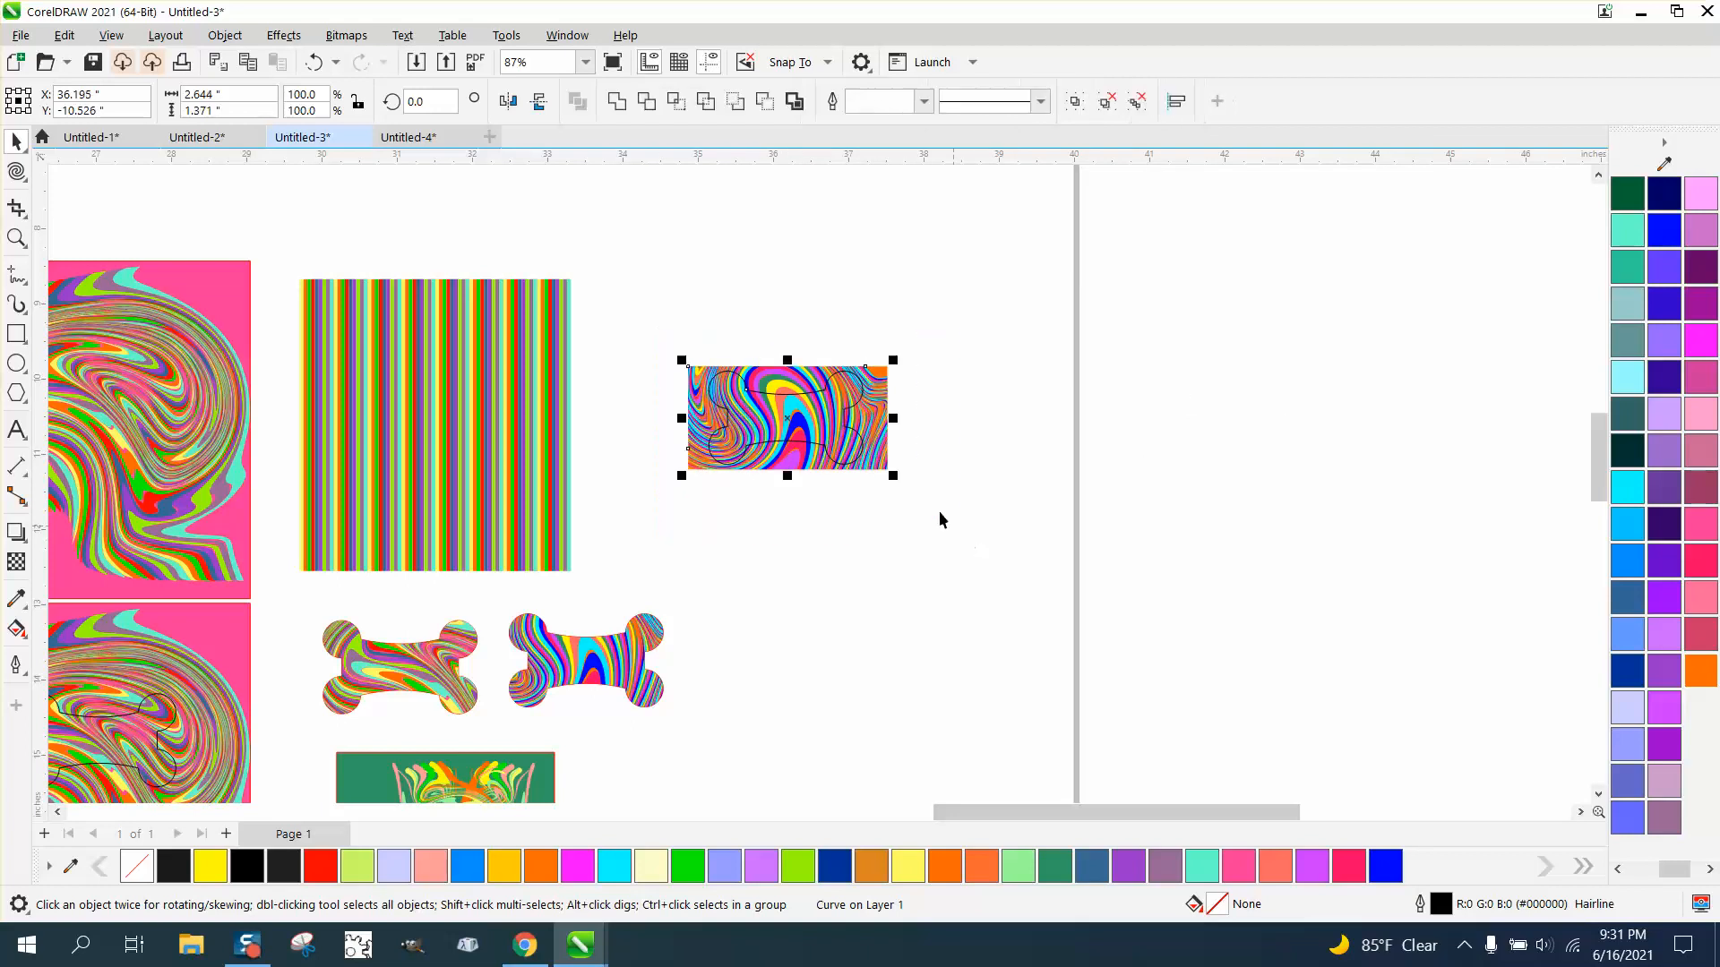
left_click(676, 100)
left_click_drag(819, 404, 709, 579)
left_click(936, 569)
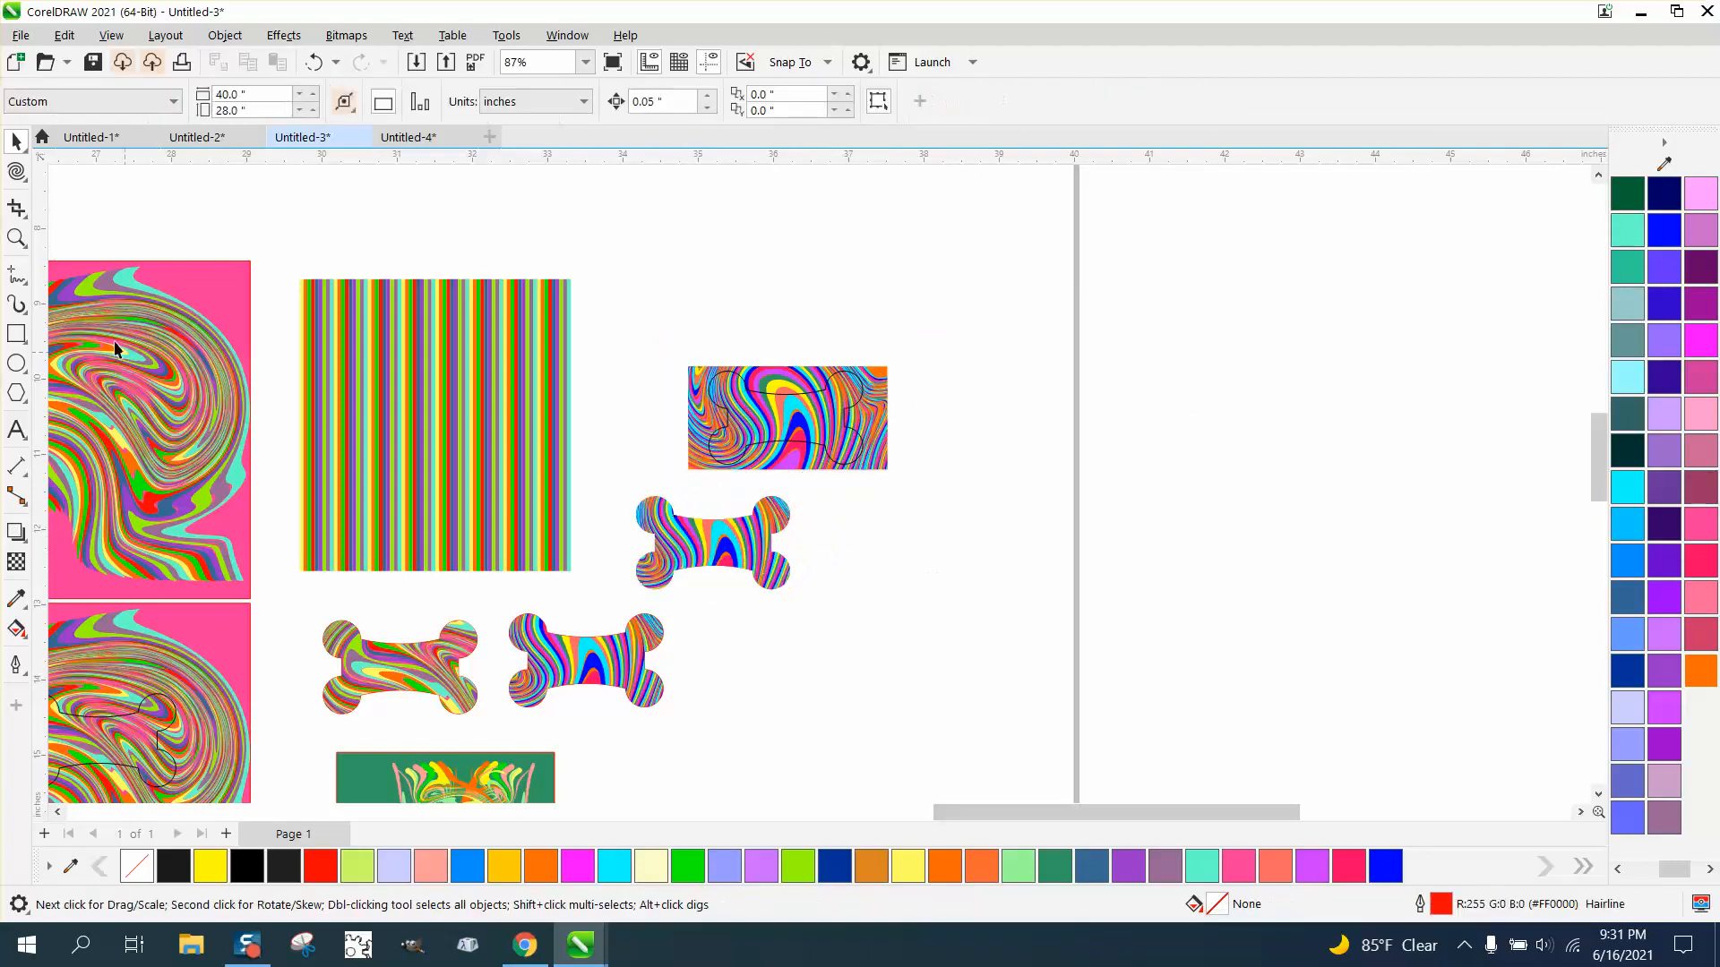
- Inspect the second patterned bone up close, and undo its intersection, the bone outline's placement and the crop
left_click(16, 237)
key("F3")
key("F3")
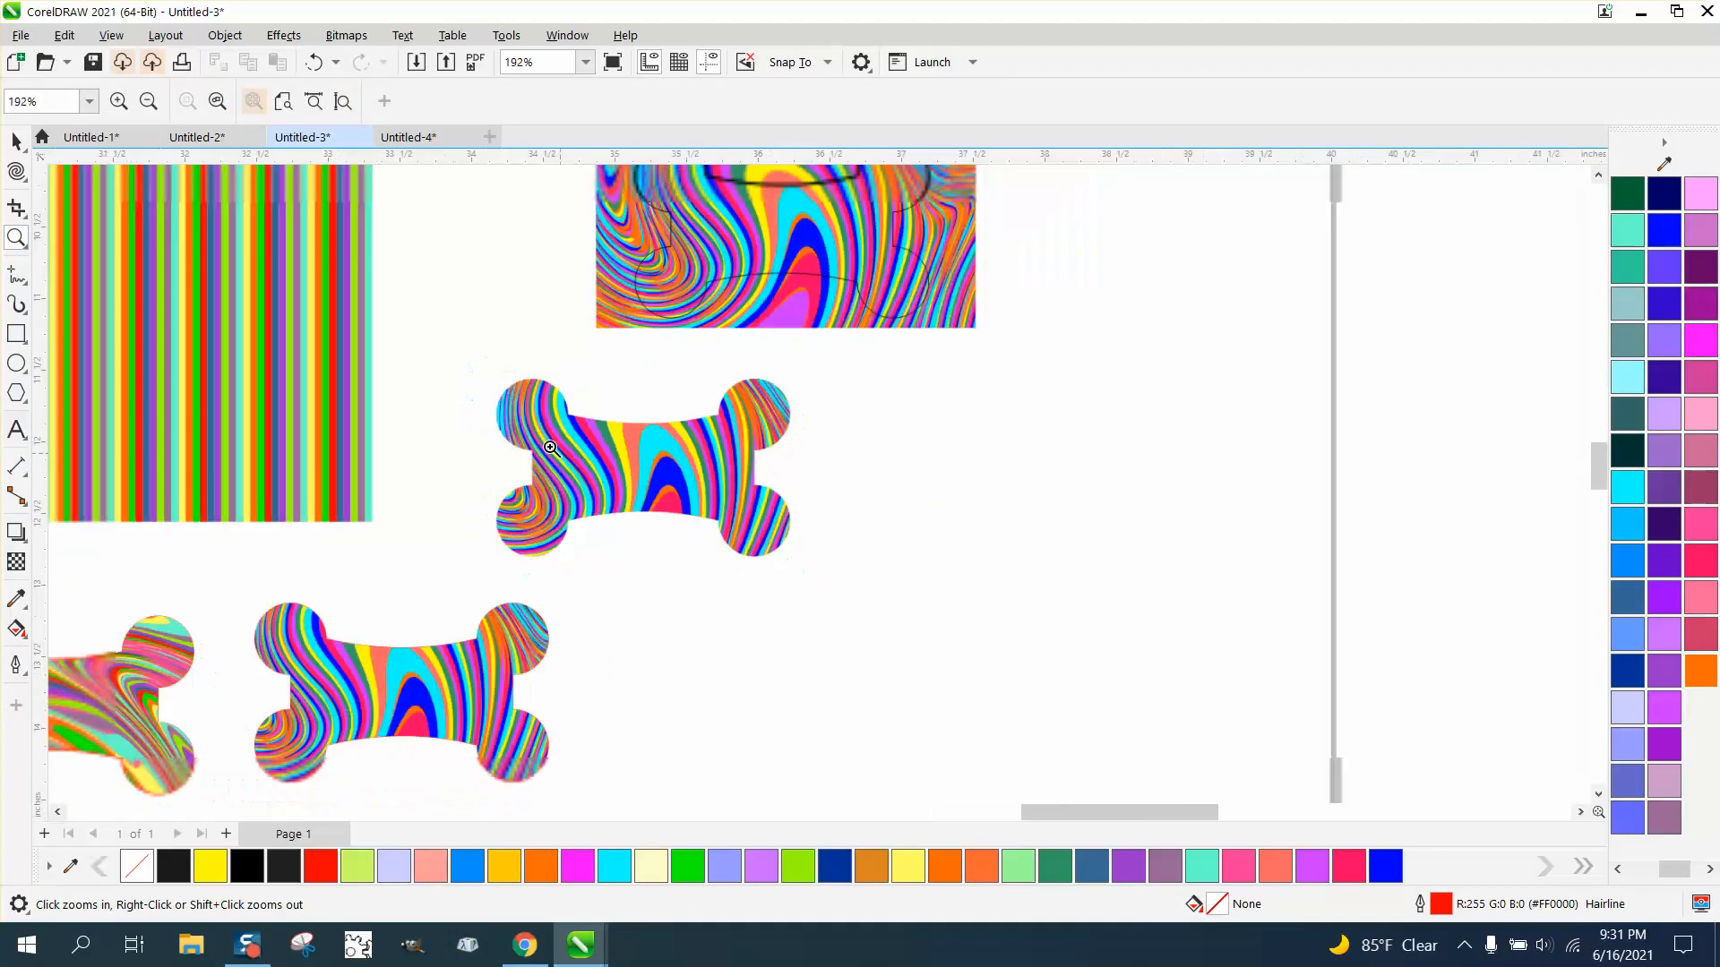
left_click(16, 141)
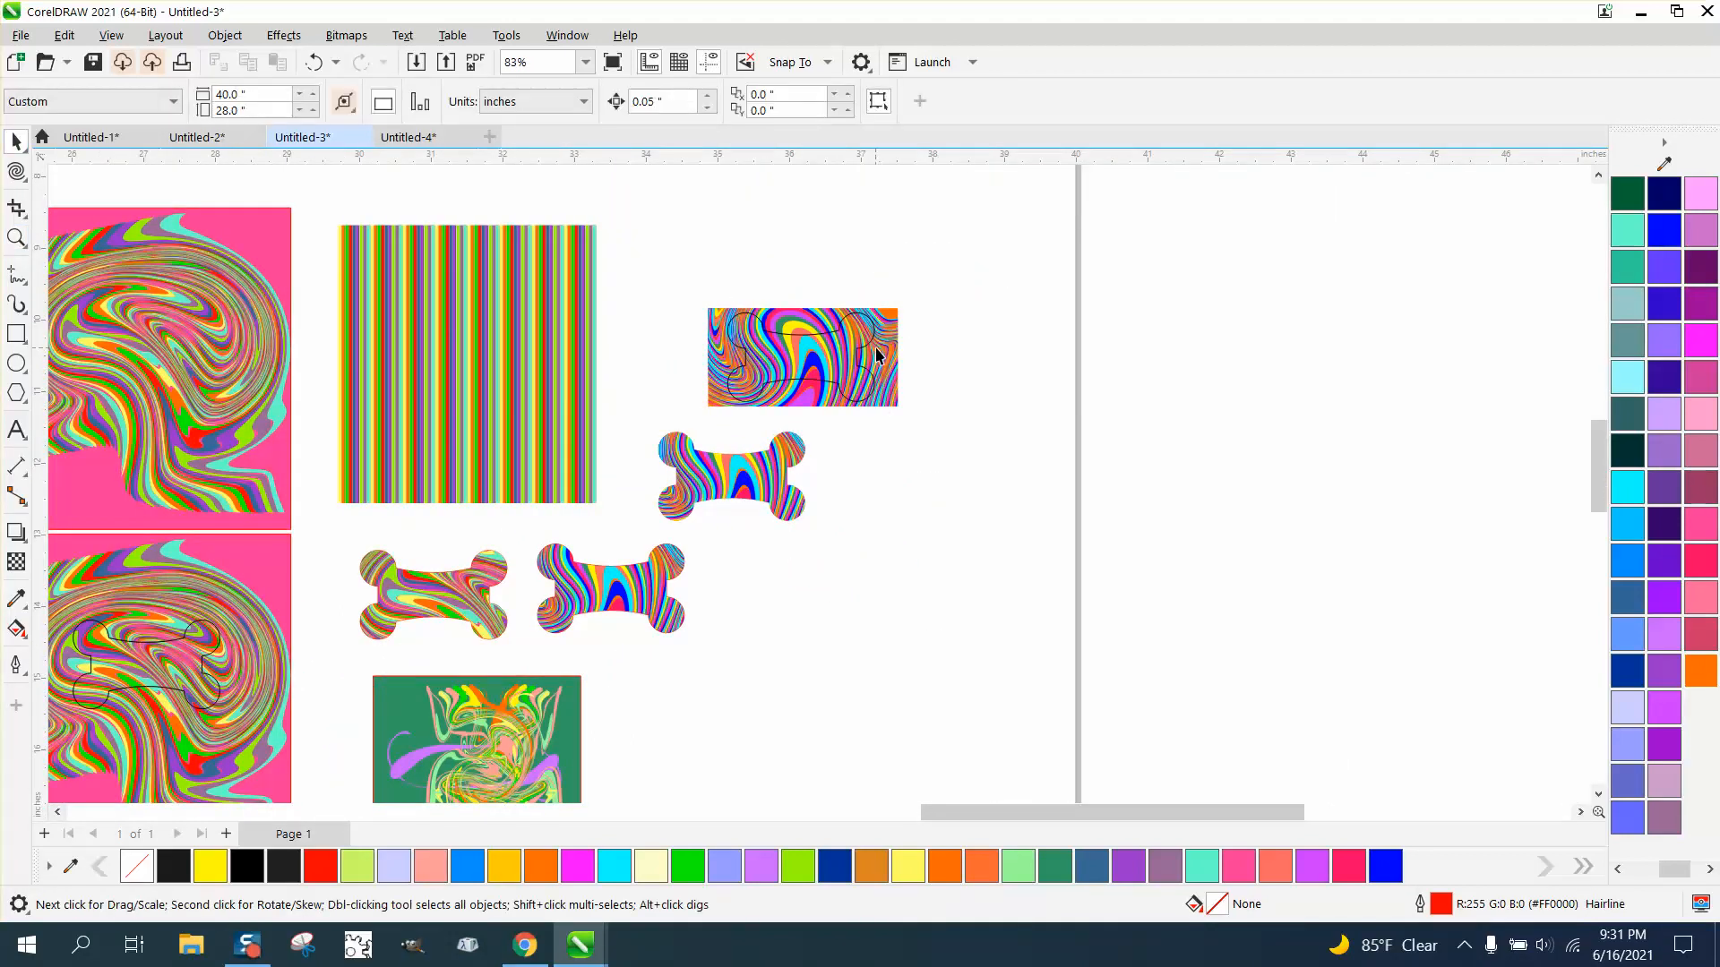
left_click(315, 61)
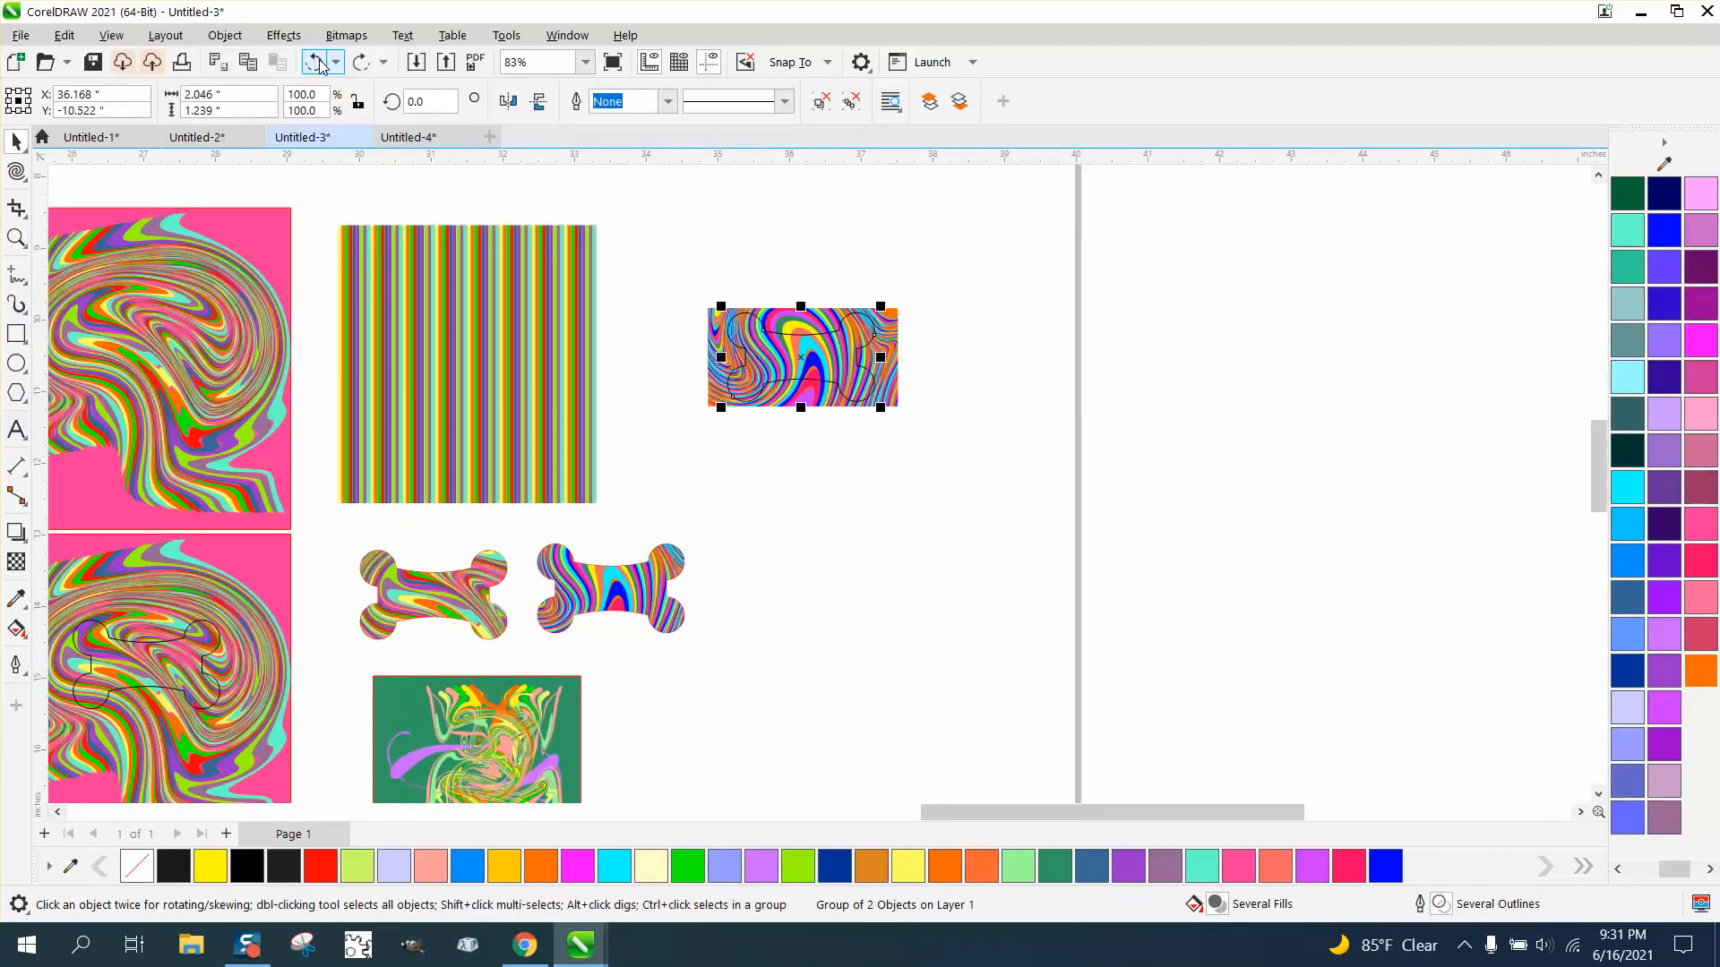
left_click(316, 62)
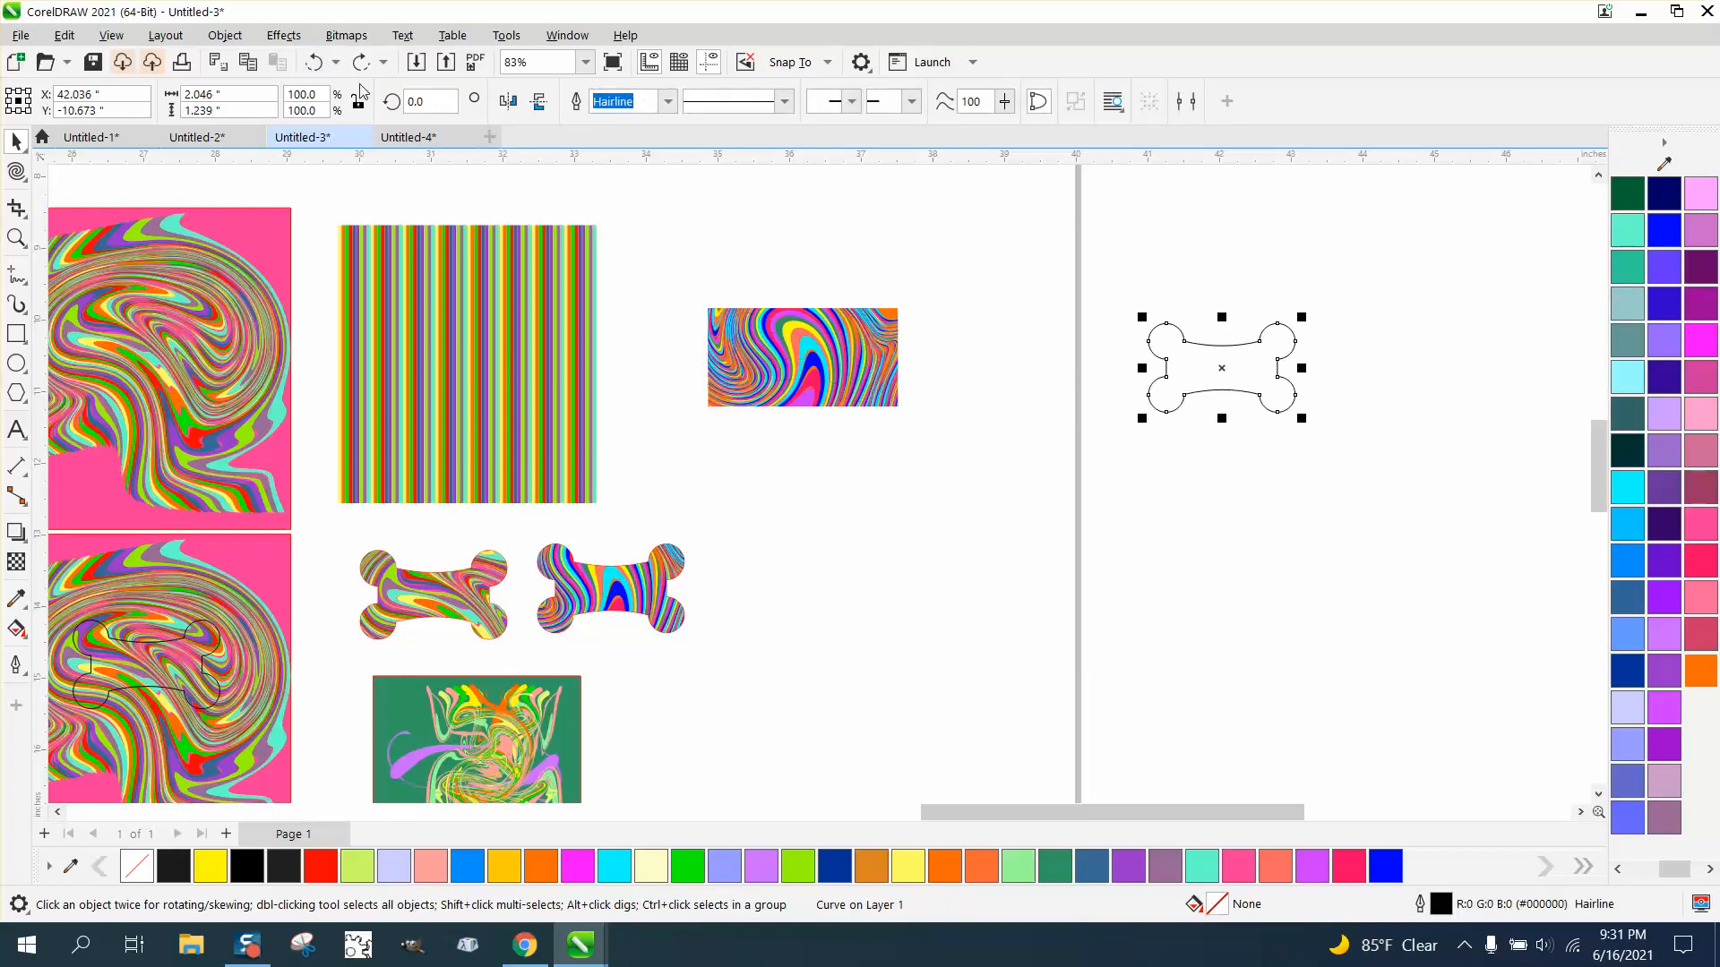
left_click(314, 63)
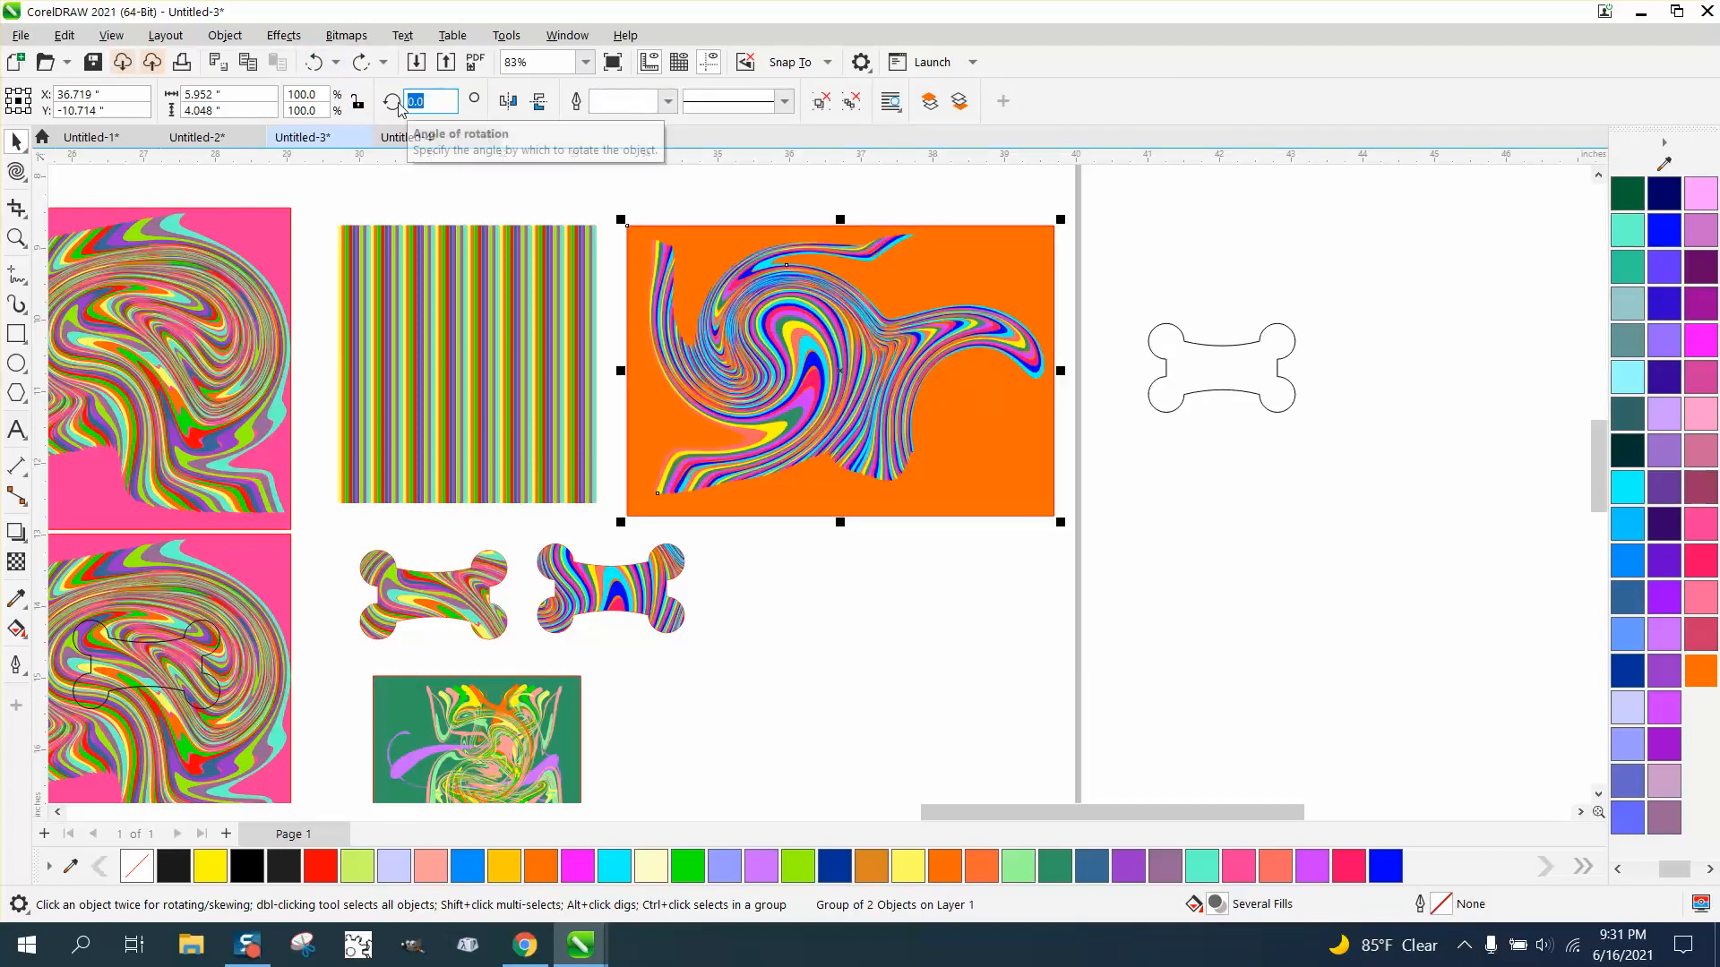
- Rotate the orange swirl group by 90 degrees and place the bone outline over the middle of the swirl
type("90")
key("Return")
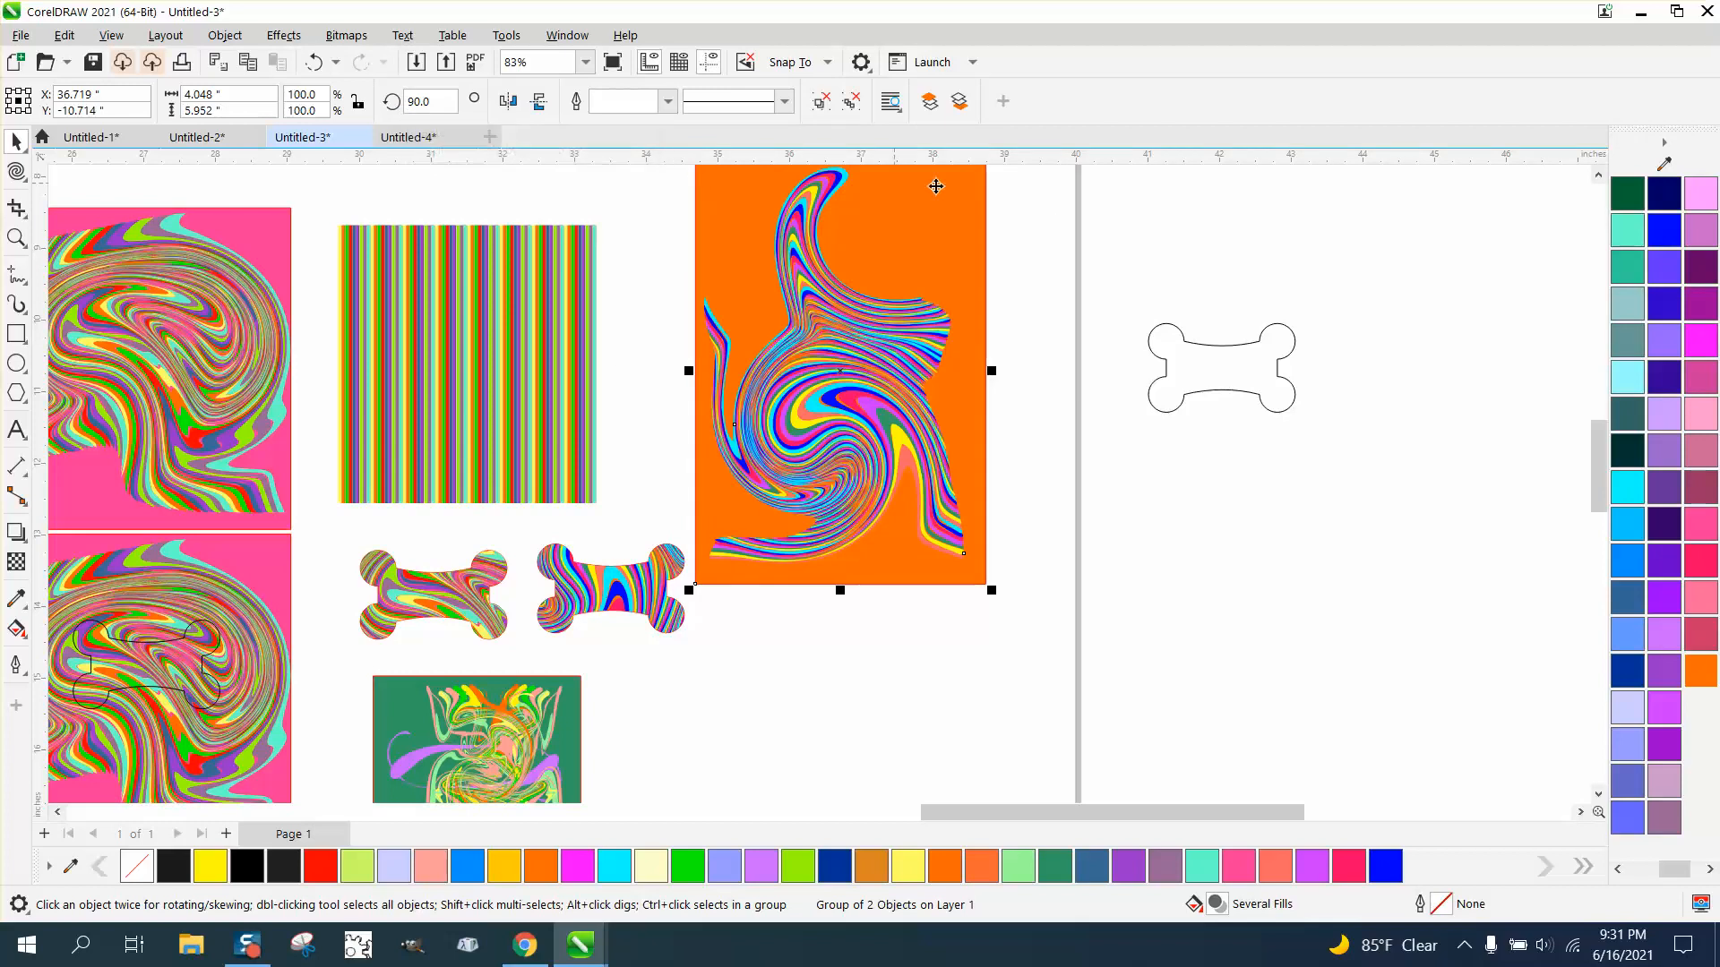
left_click_drag(1206, 350, 809, 379)
scroll(679, 210, "down", 2)
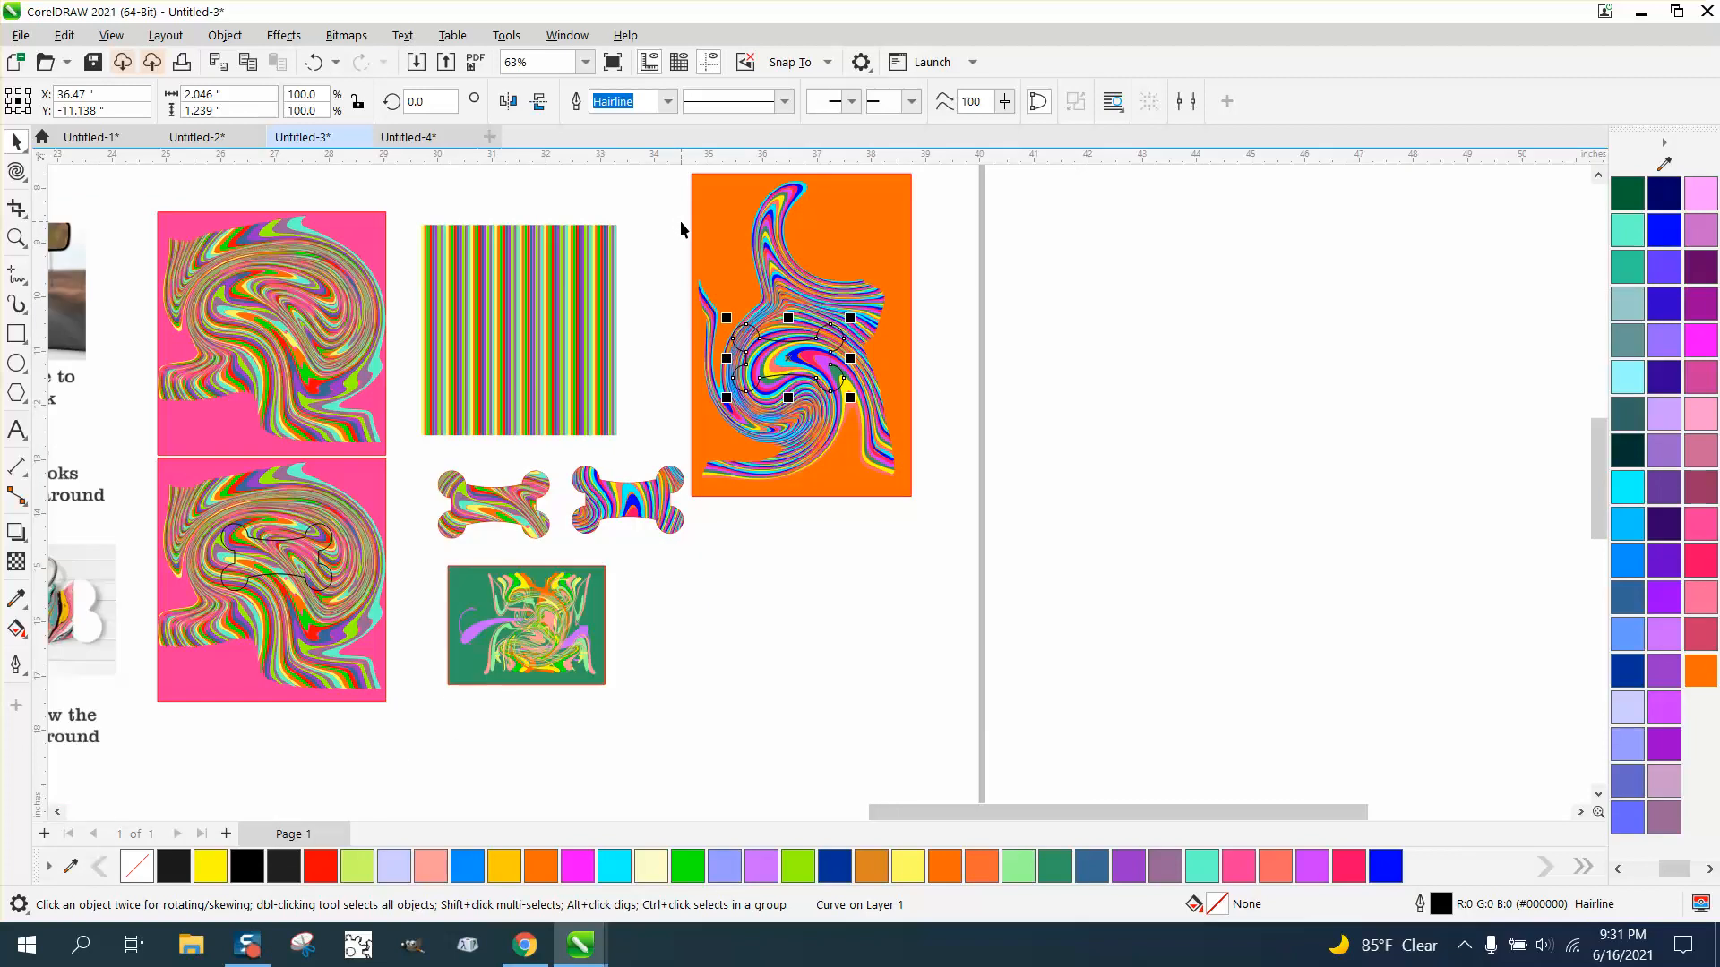
- Intersect the bone outline with the rotated swirl group and move the resulting patterned bone just below the orange background
left_click_drag(681, 170, 959, 536)
left_click(676, 101)
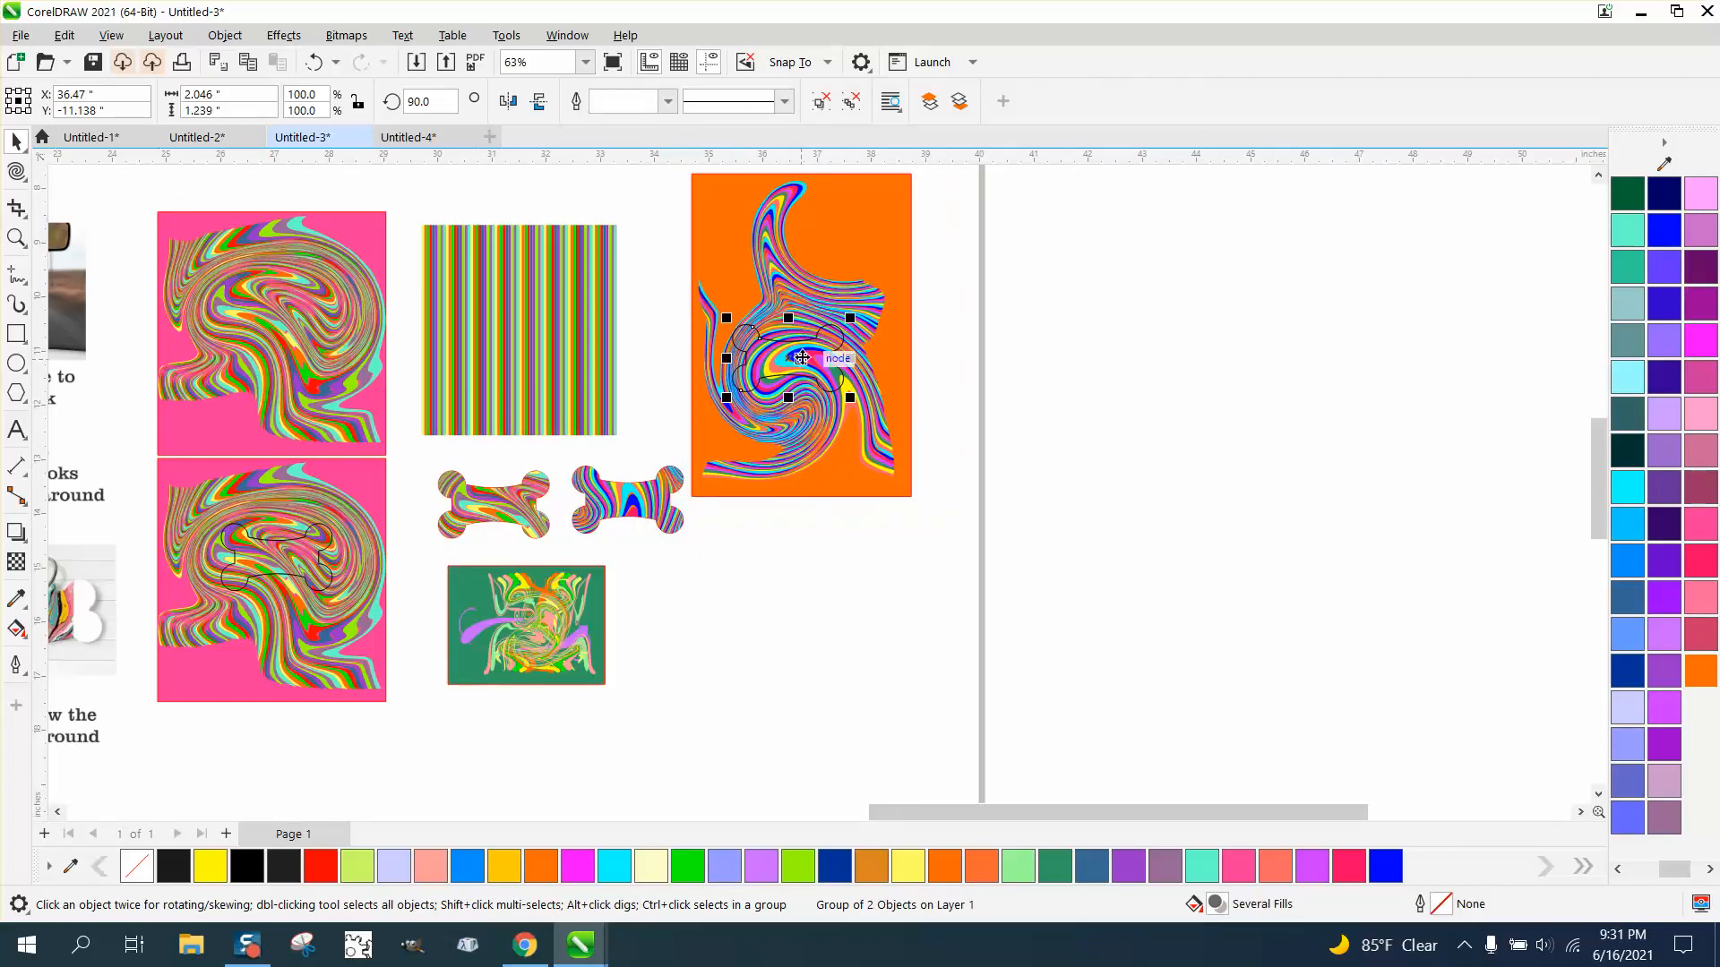
left_click_drag(800, 466, 782, 581)
left_click(1029, 571)
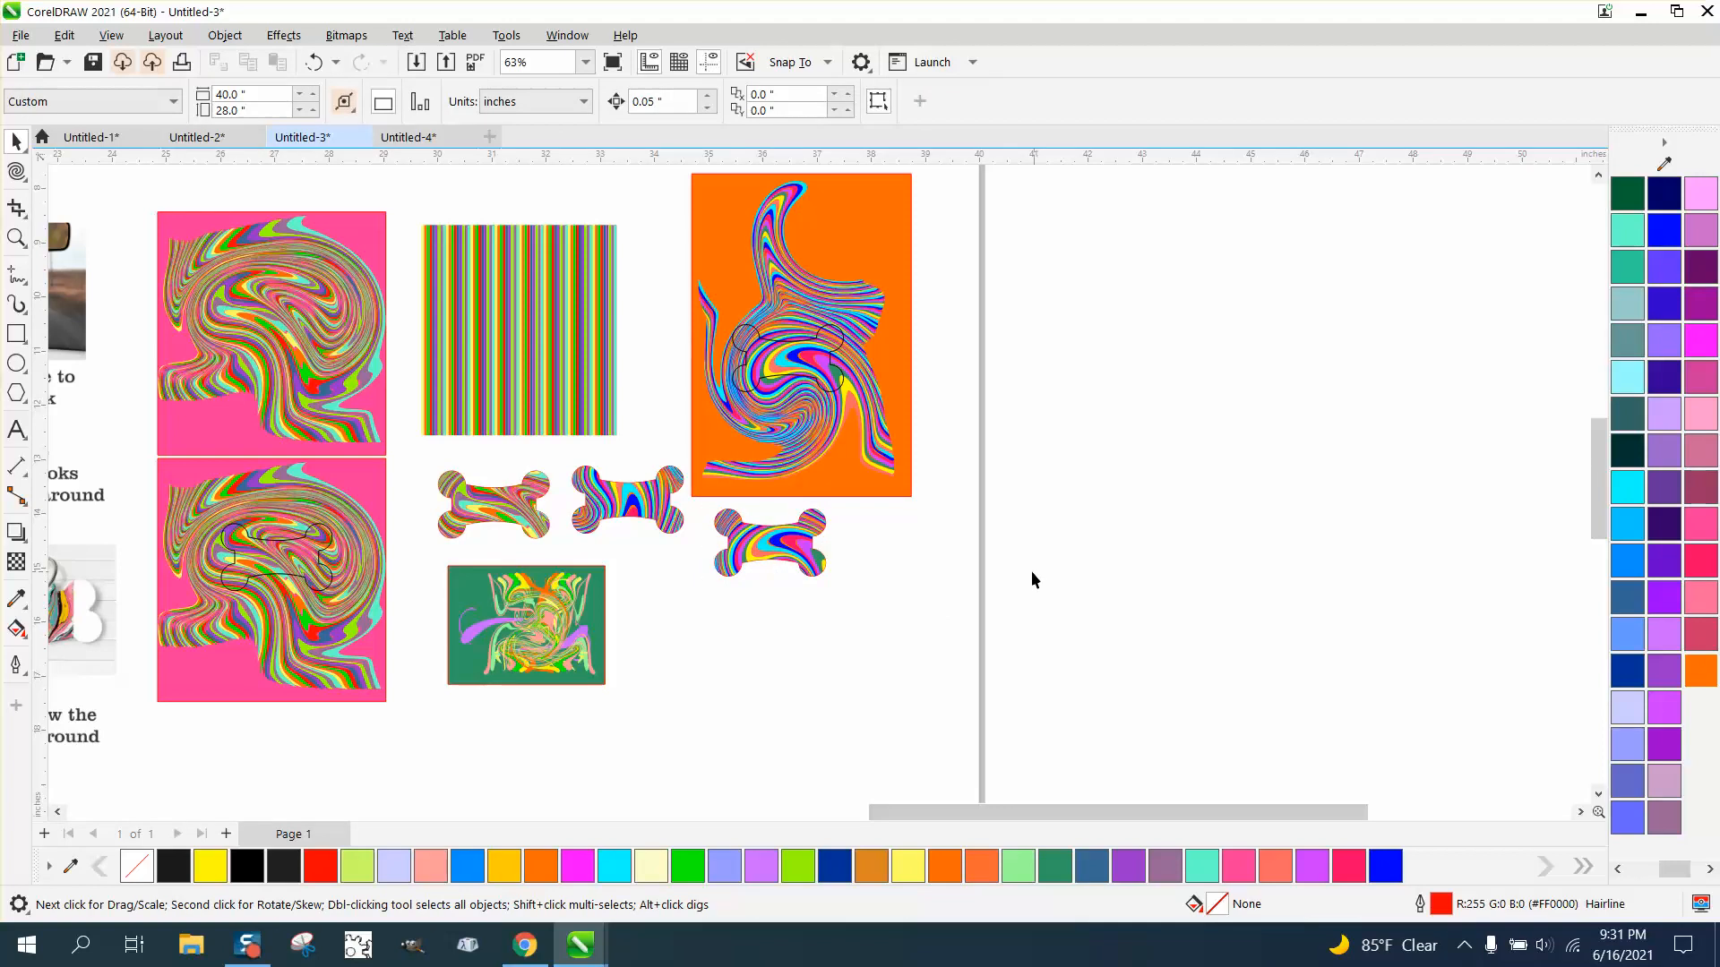
- Inspect the new patterned bone below the orange swirl up close, including the stripes on its rounded end
scroll(832, 436, "down", 1)
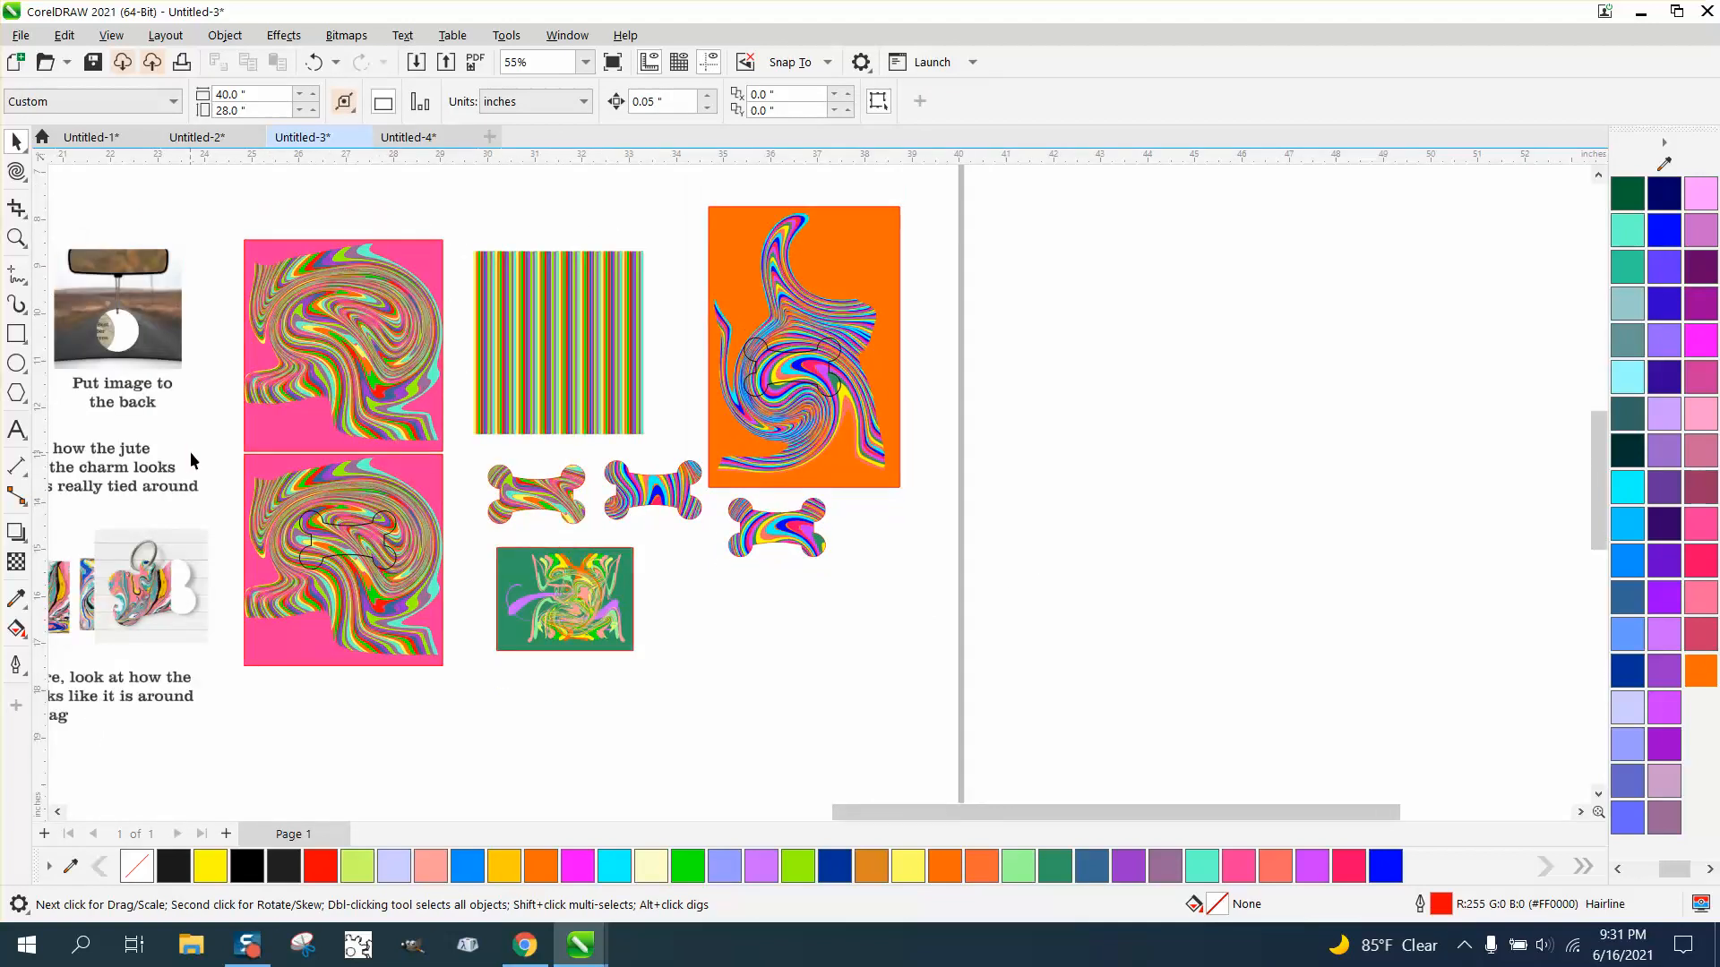
left_click(16, 237)
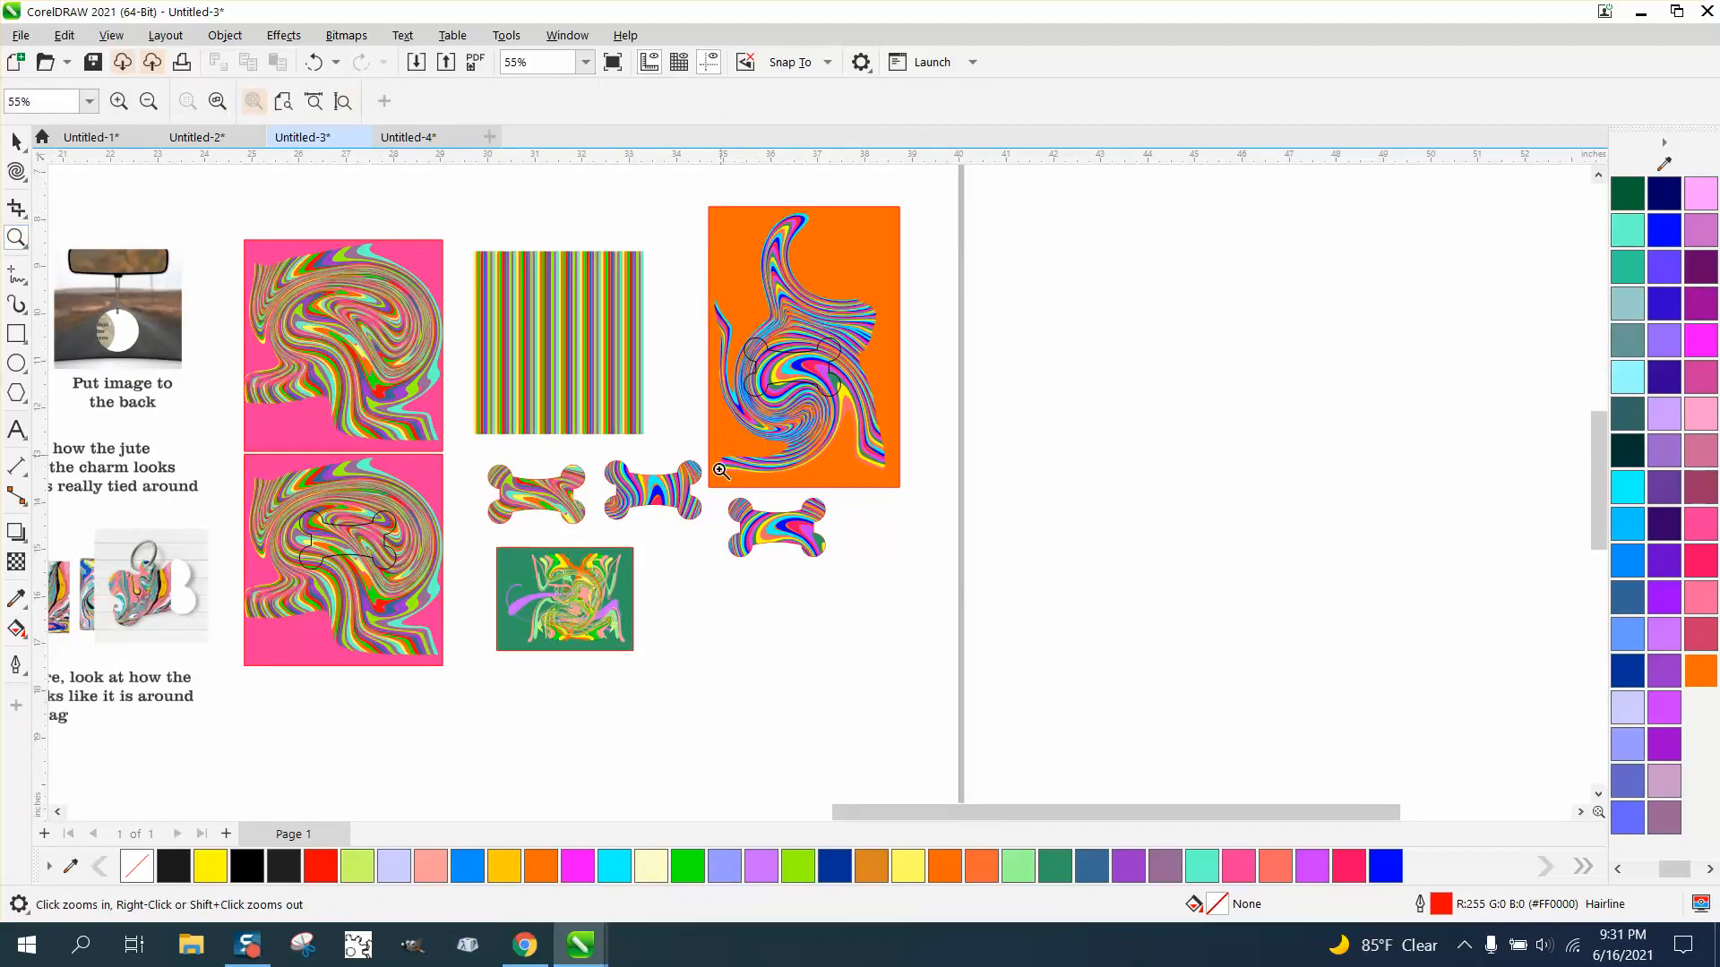
left_click_drag(712, 462, 952, 614)
left_click_drag(639, 271, 895, 401)
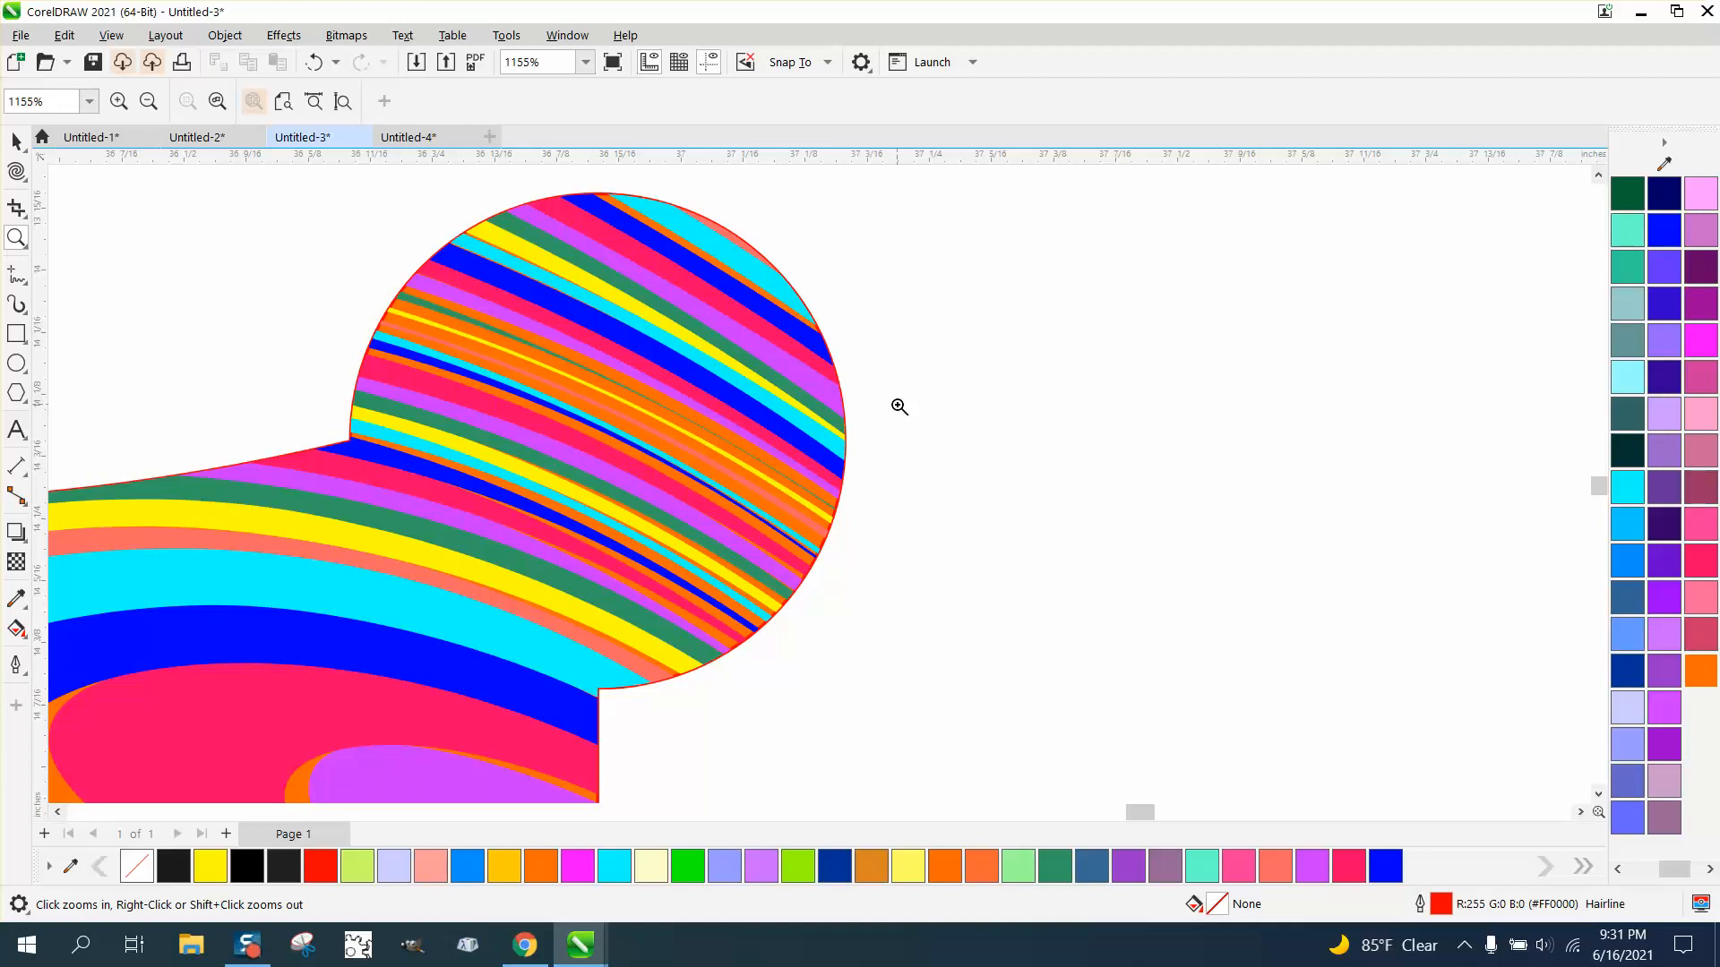
scroll(894, 399, "down", 5)
scroll(882, 401, "down", 12)
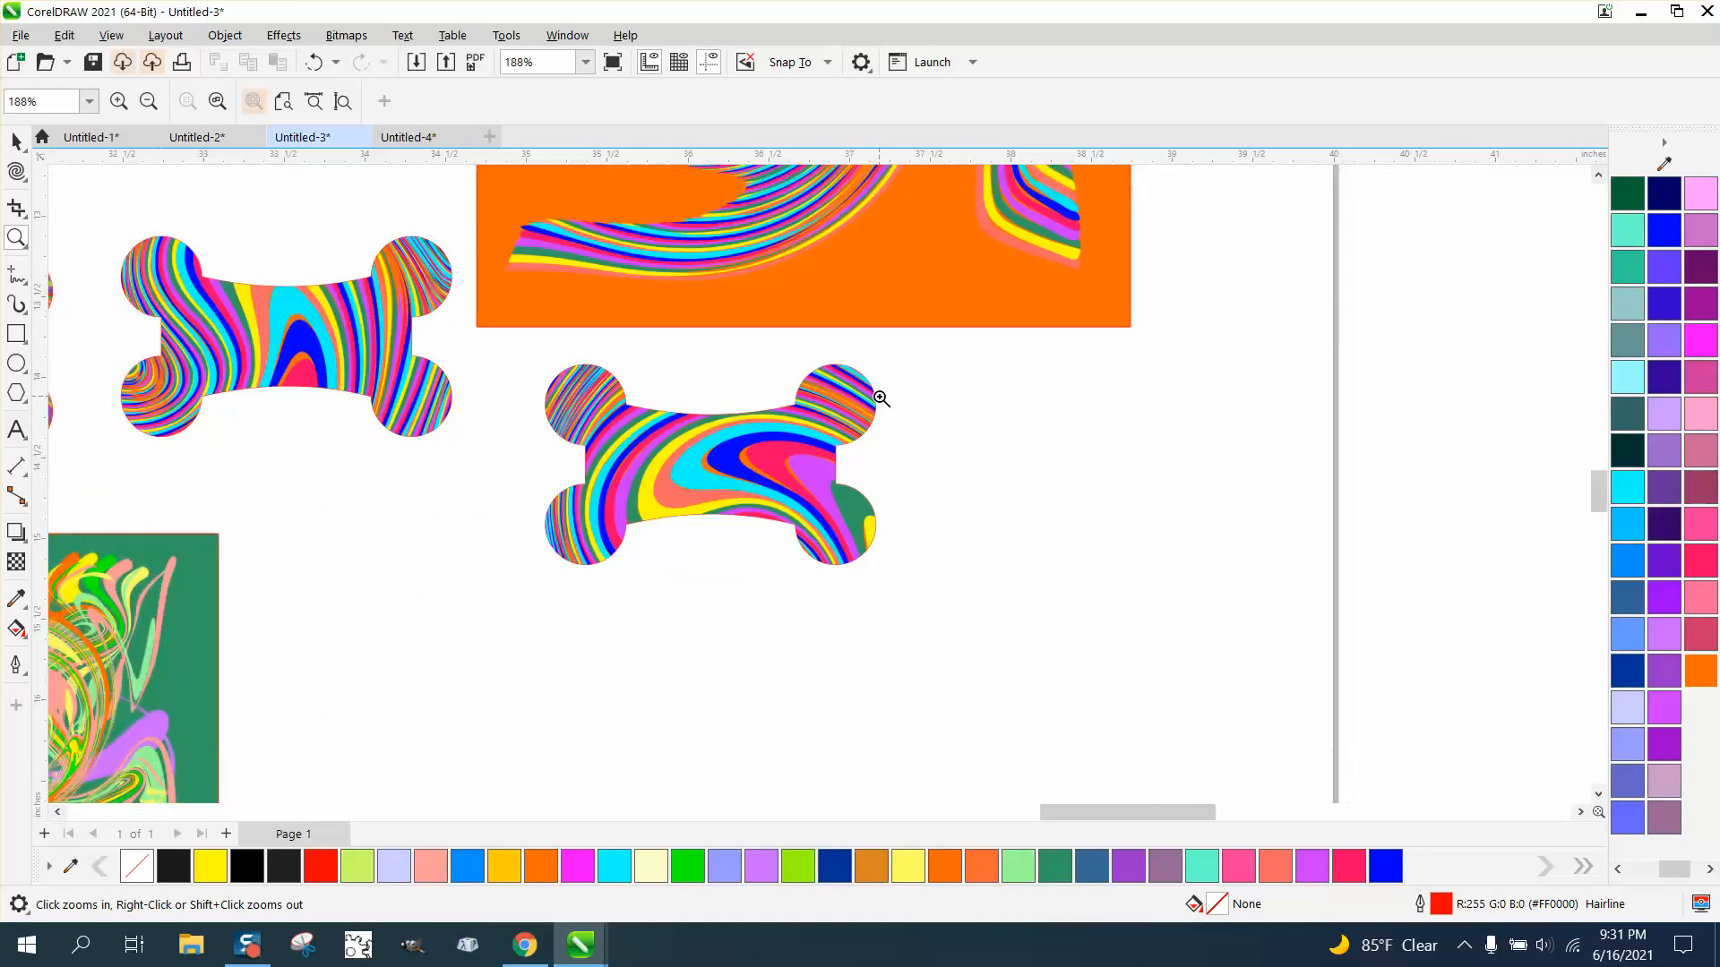
scroll(880, 399, "down", 4)
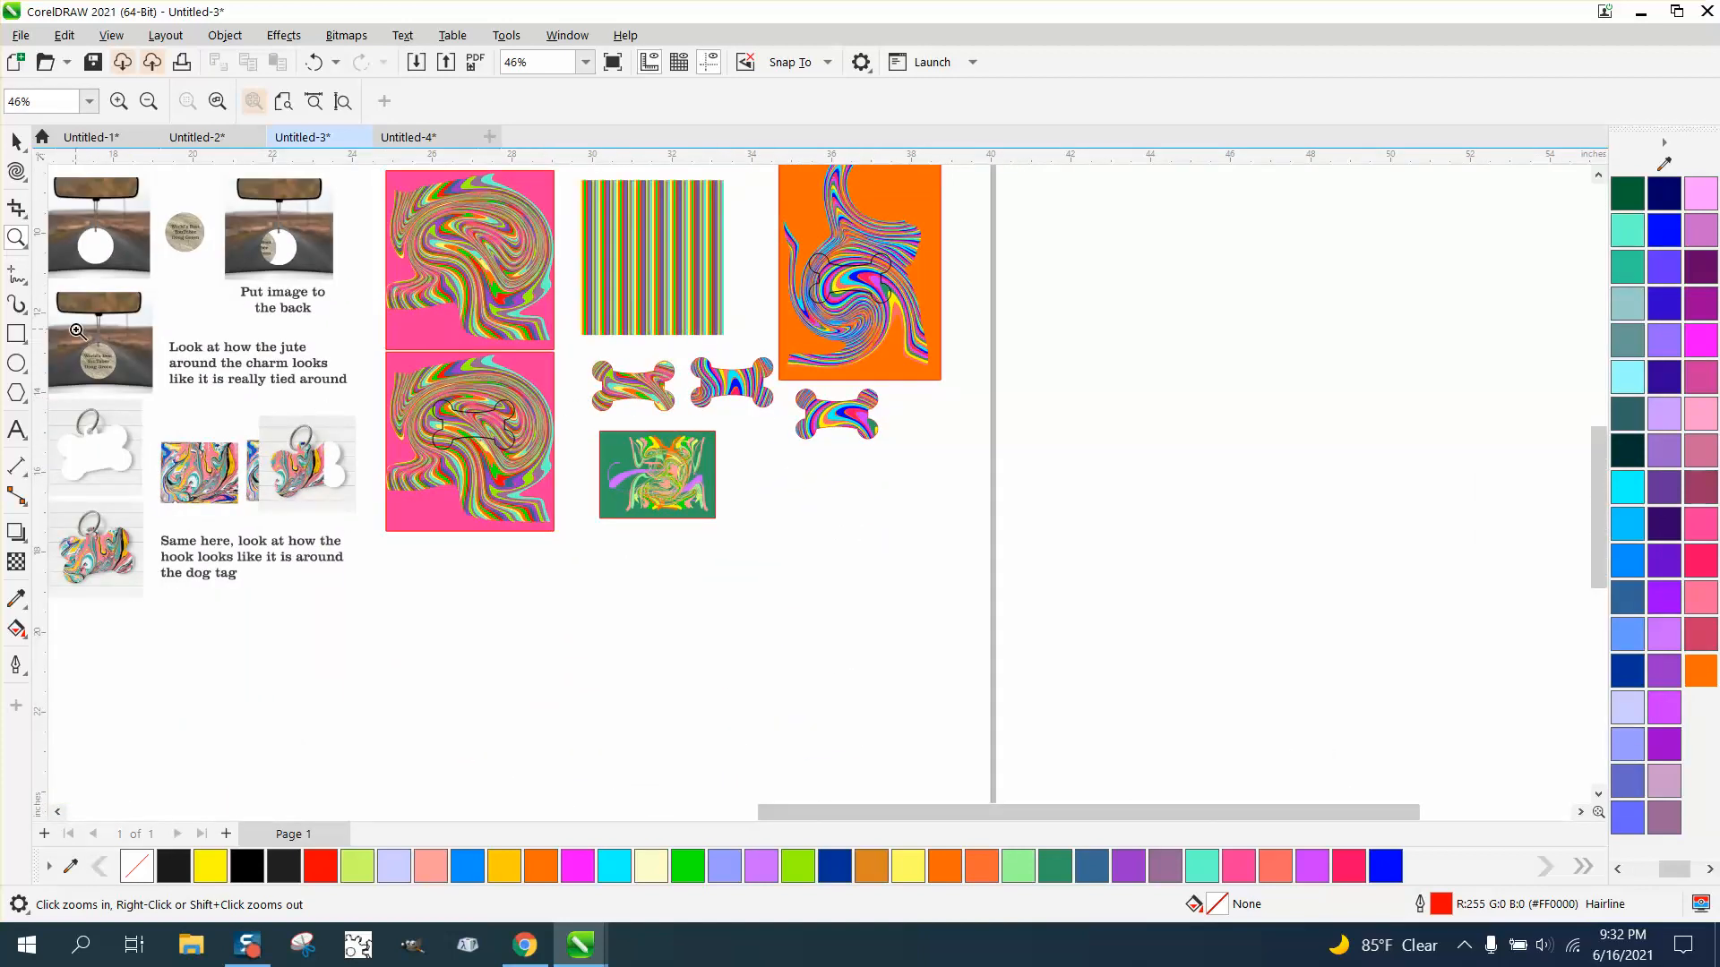
- Examine the finished round charm in the rear-view mirror mock-up, checking its lettering and the jute tied around it
left_click_drag(70, 340, 152, 390)
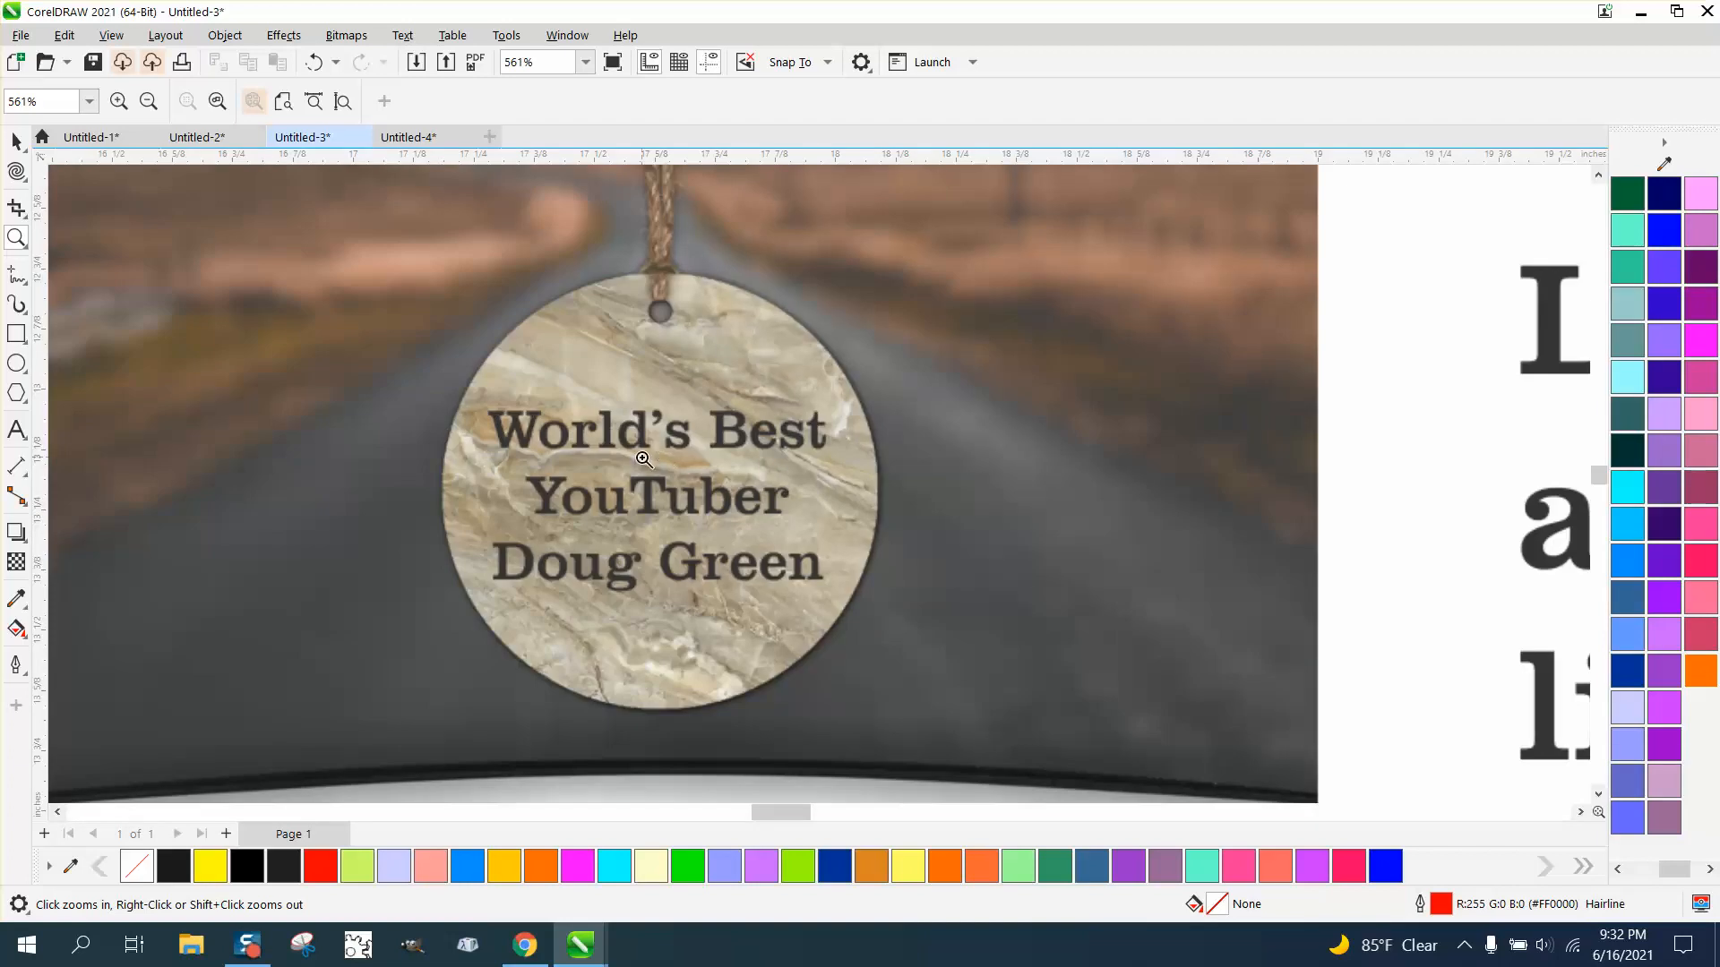
left_click_drag(434, 354, 958, 688)
scroll(958, 688, "down", 4)
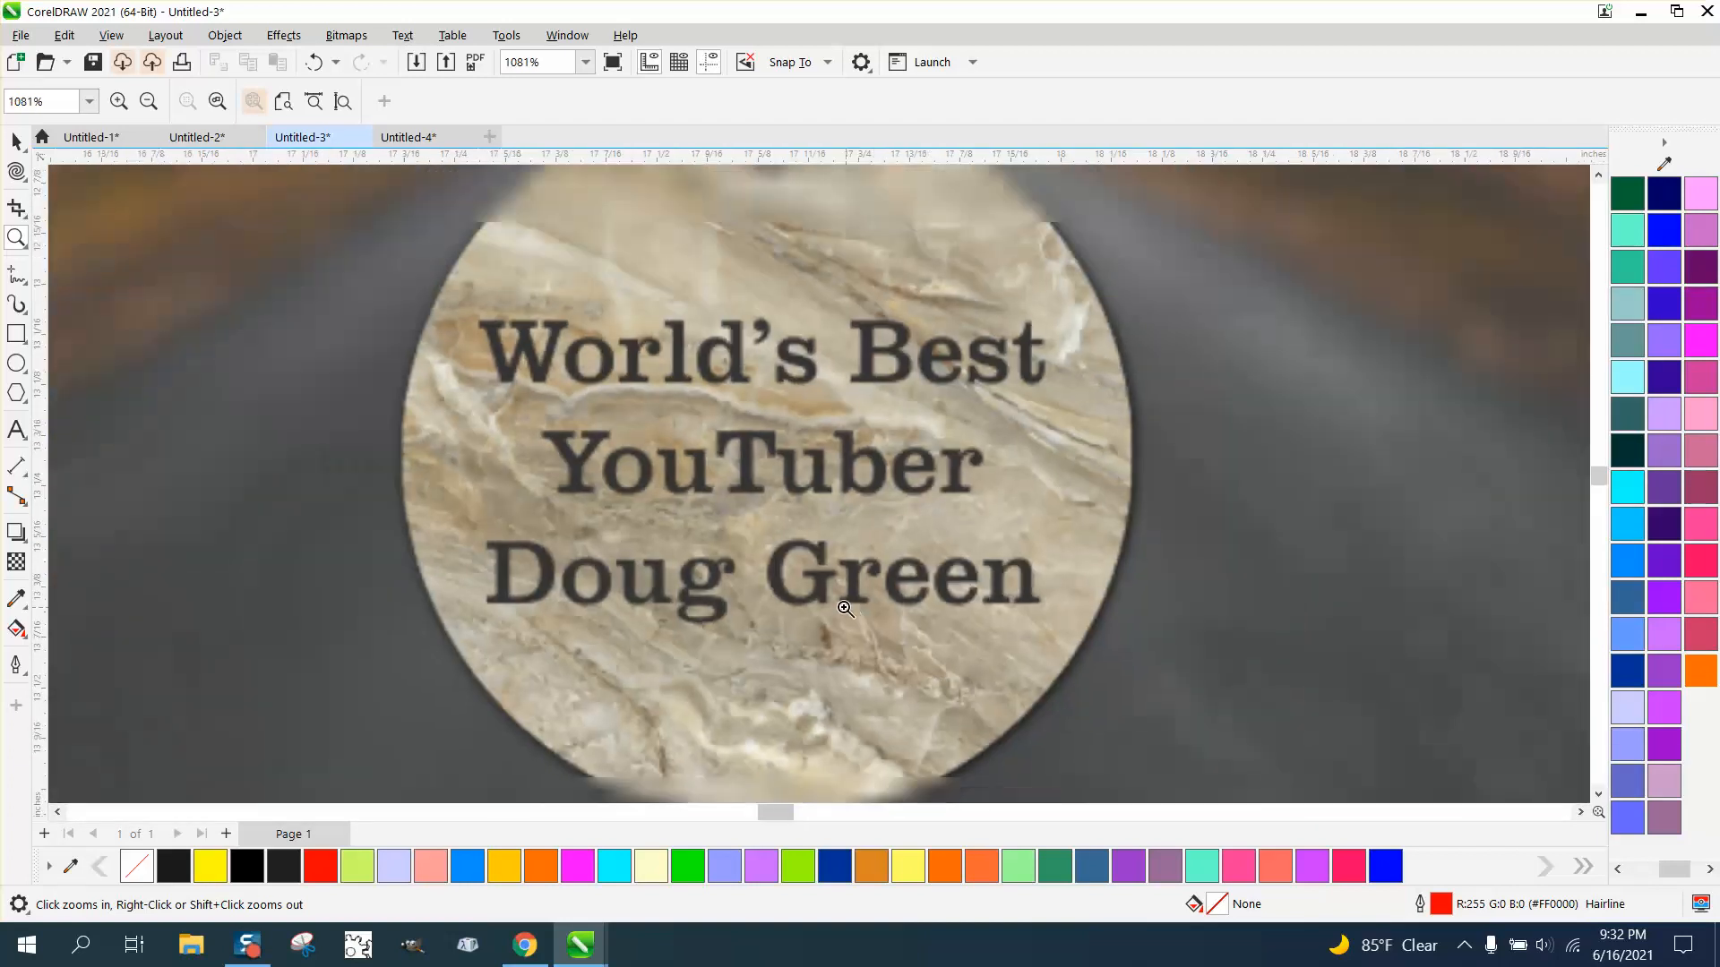
scroll(973, 594, "down", 2)
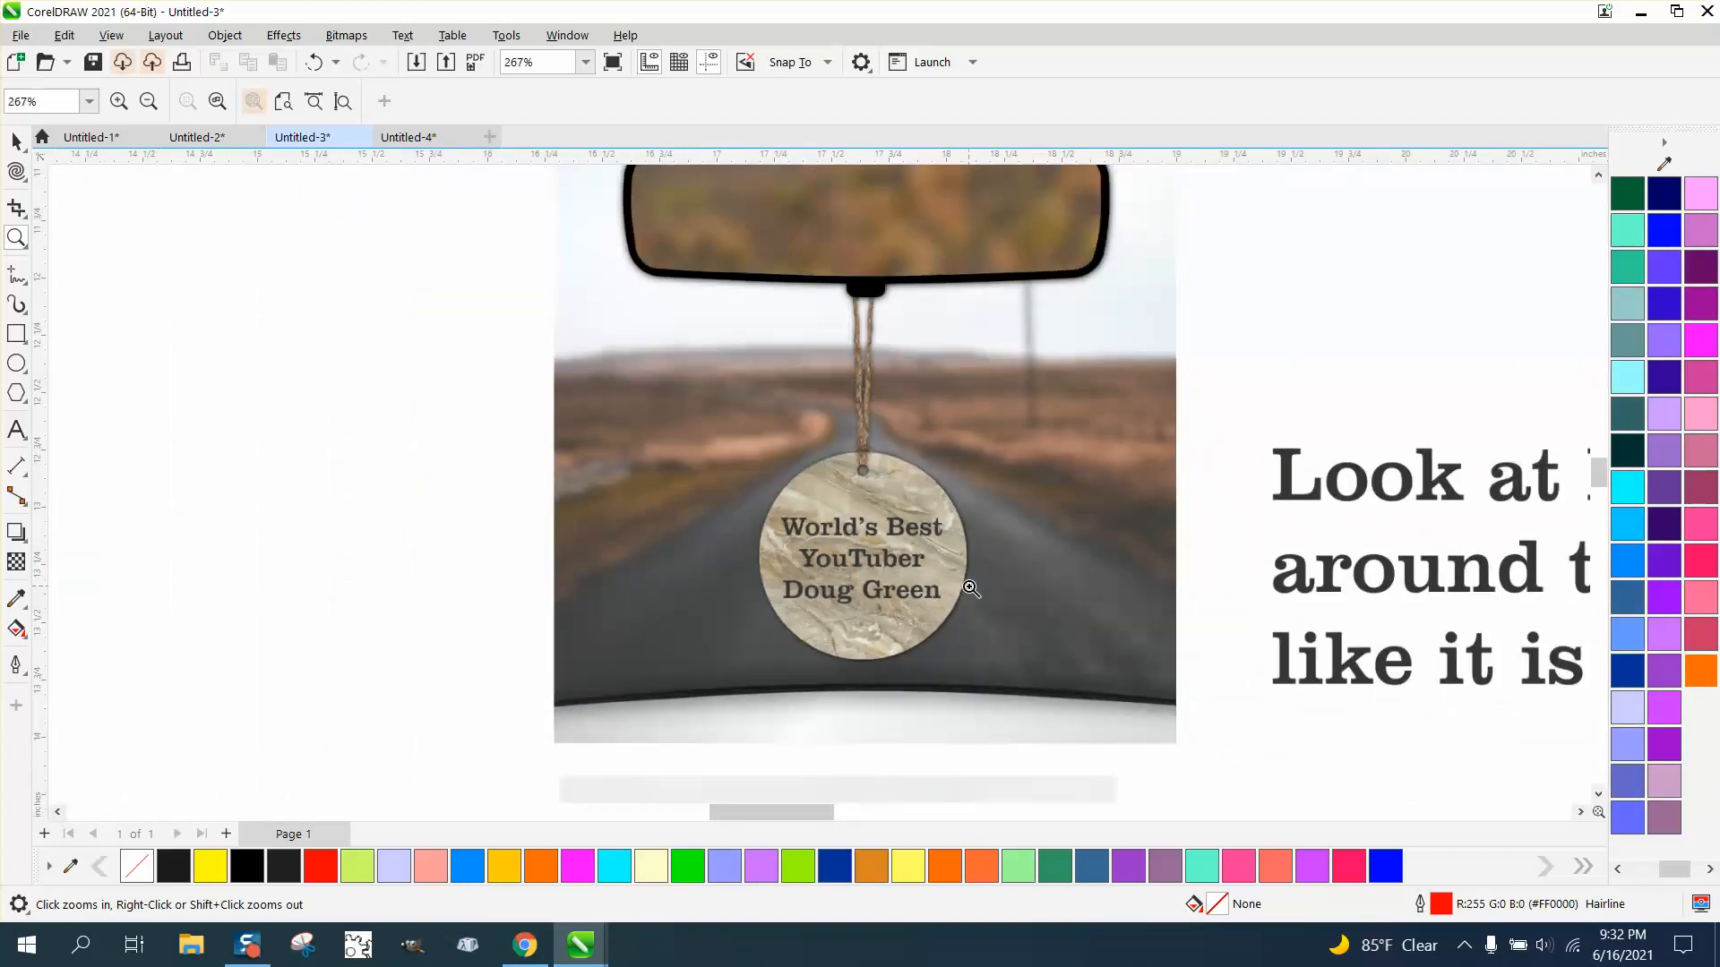
scroll(896, 567, "down", 1)
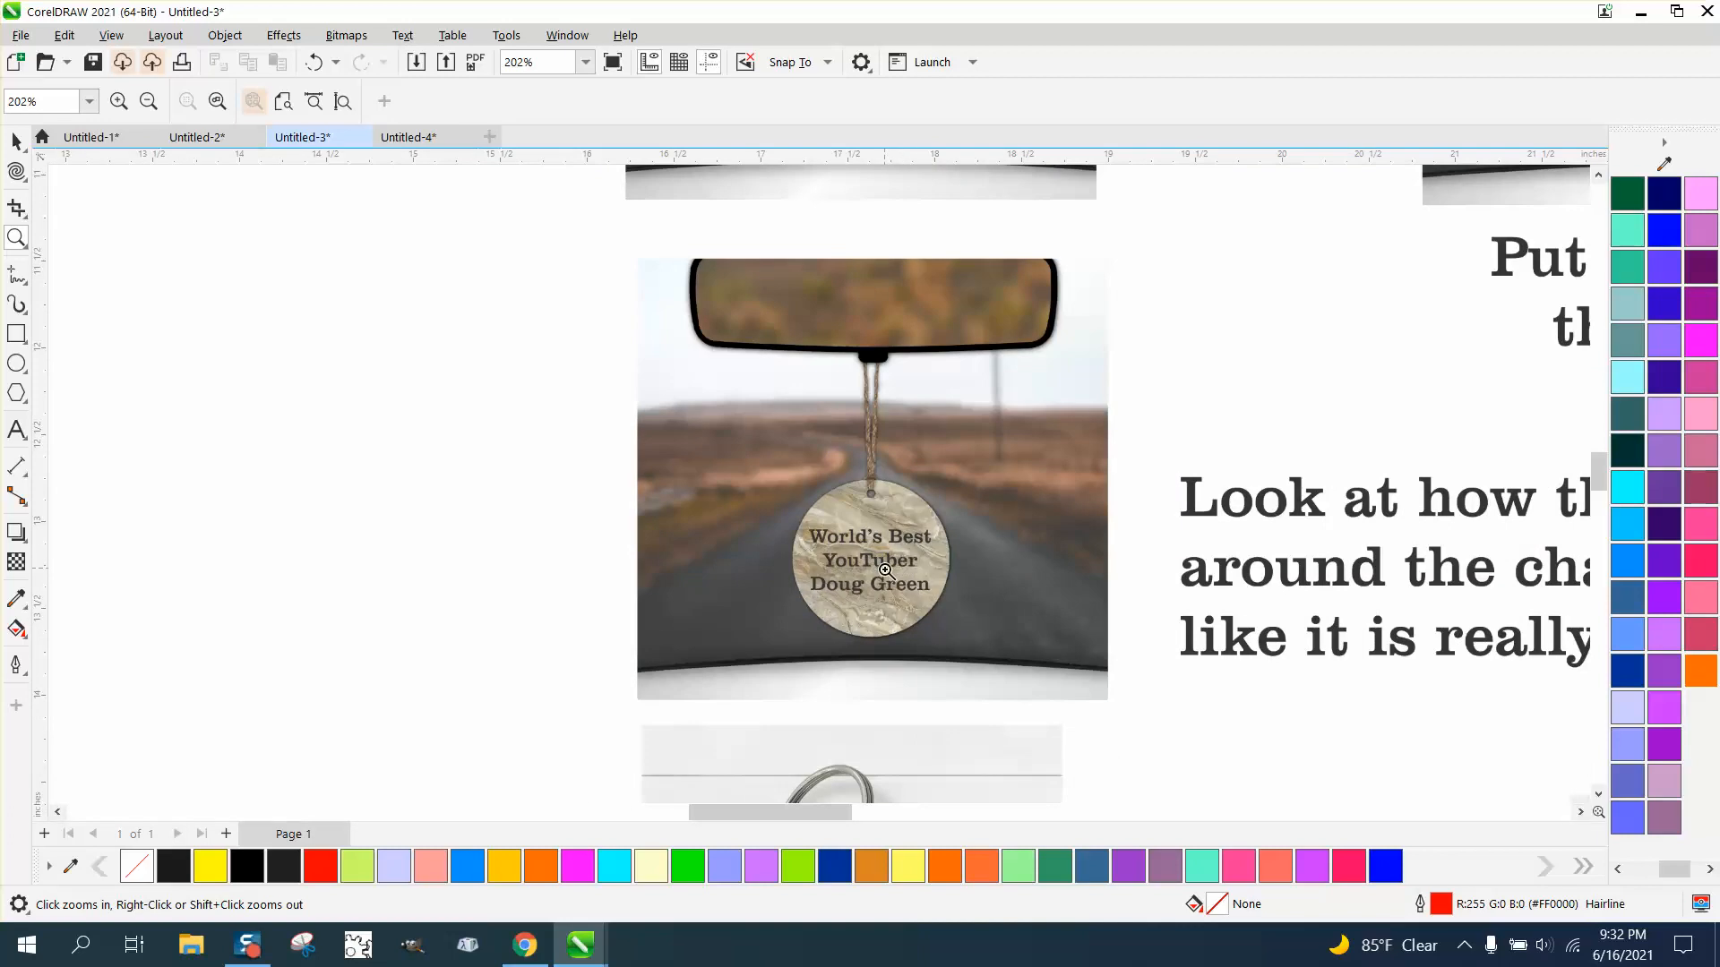
scroll(878, 549, "down", 3)
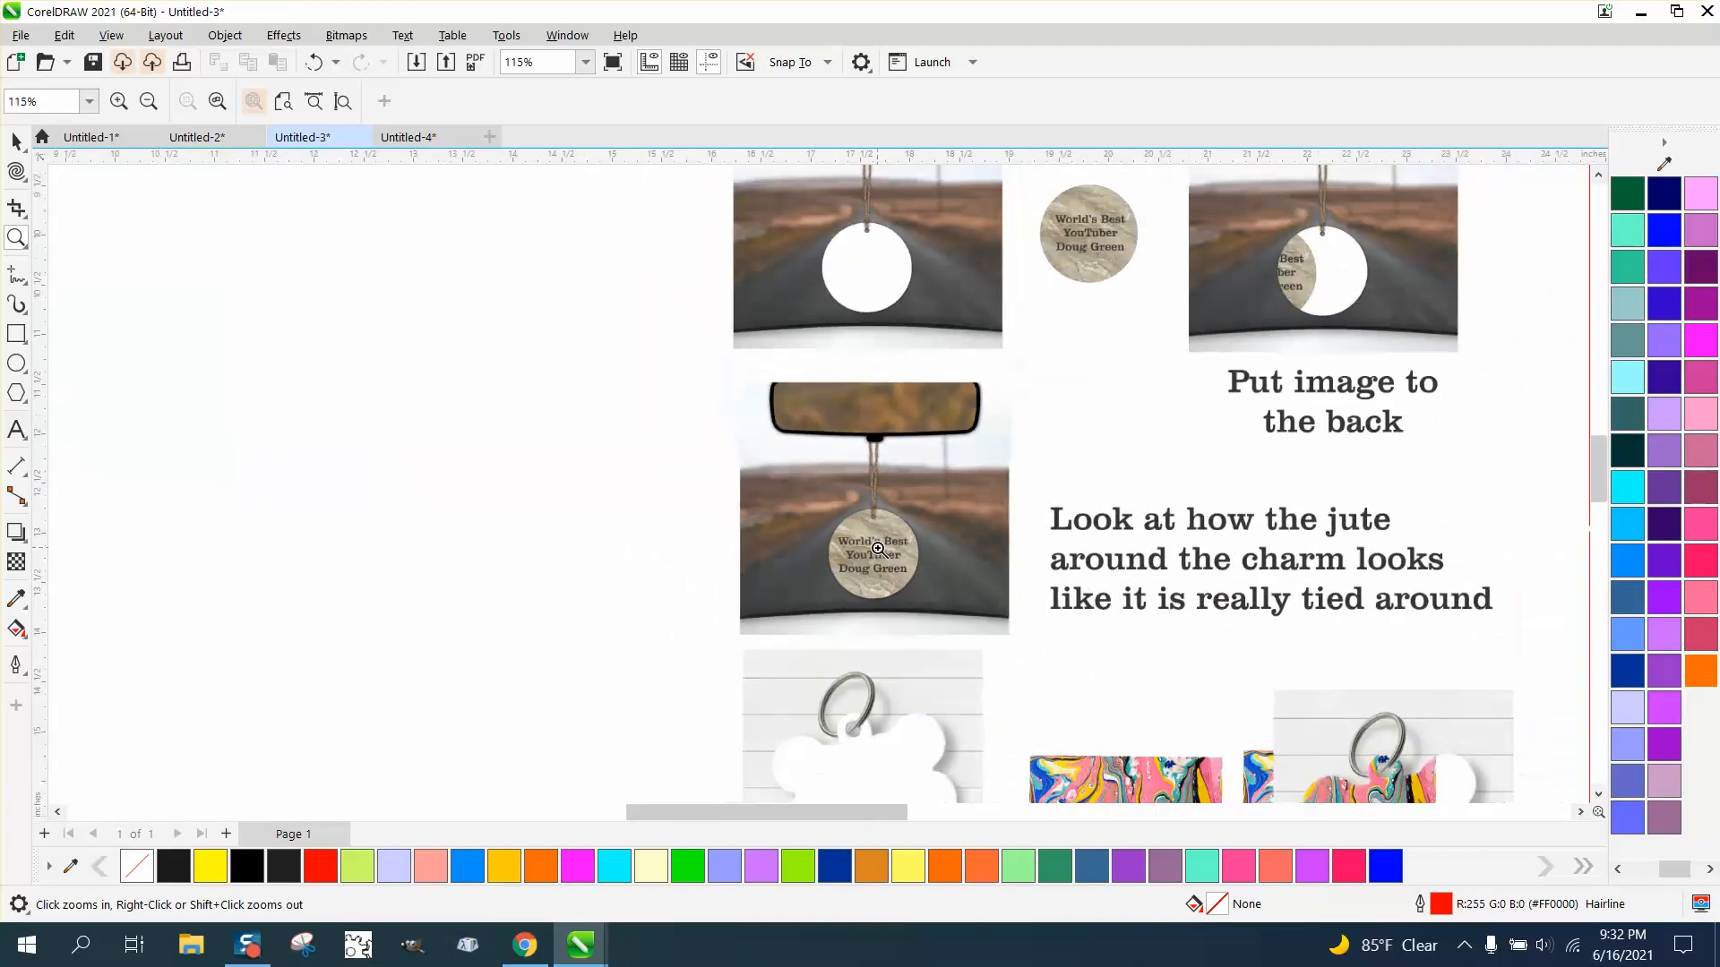